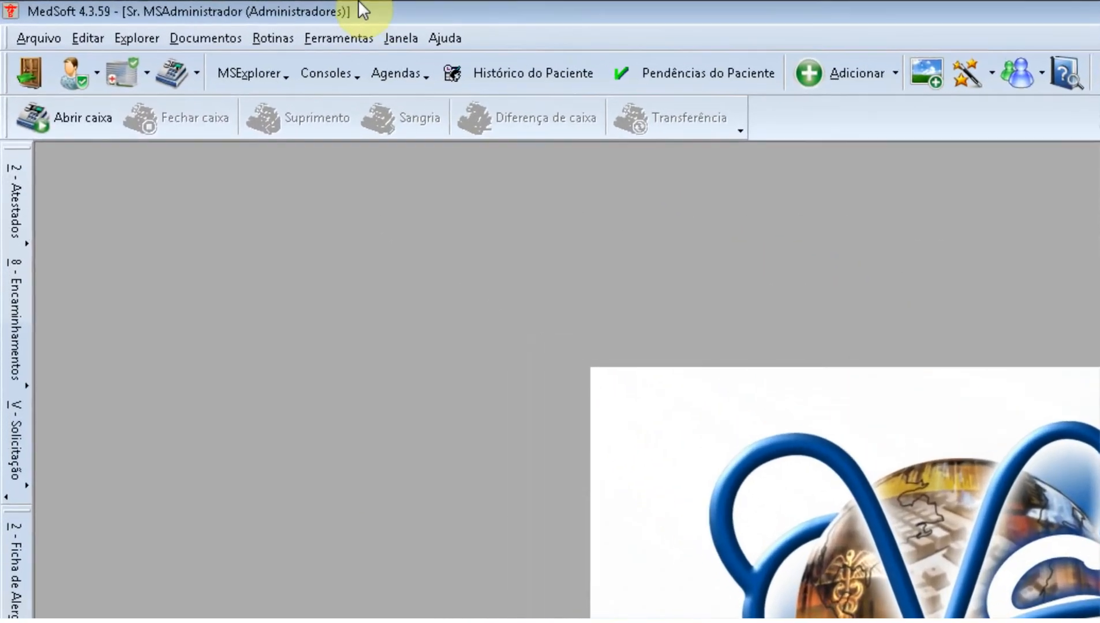
Step: Add a new explorer window from the MSExplorer menu, showing the Pedidos em Aberto list
{"action": "left_click", "coordinate": [268, 67]}
{"action": "left_click", "coordinate": [268, 107]}
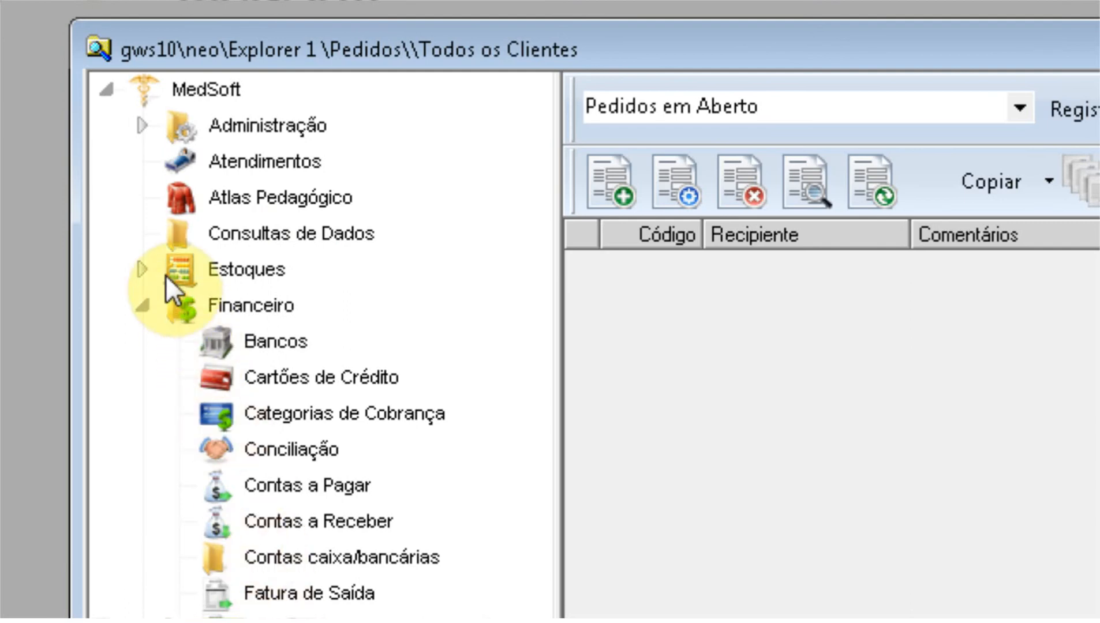
Step: Open the Produtos catalogue under Administração in the explorer tree
{"action": "left_click", "coordinate": [139, 124]}
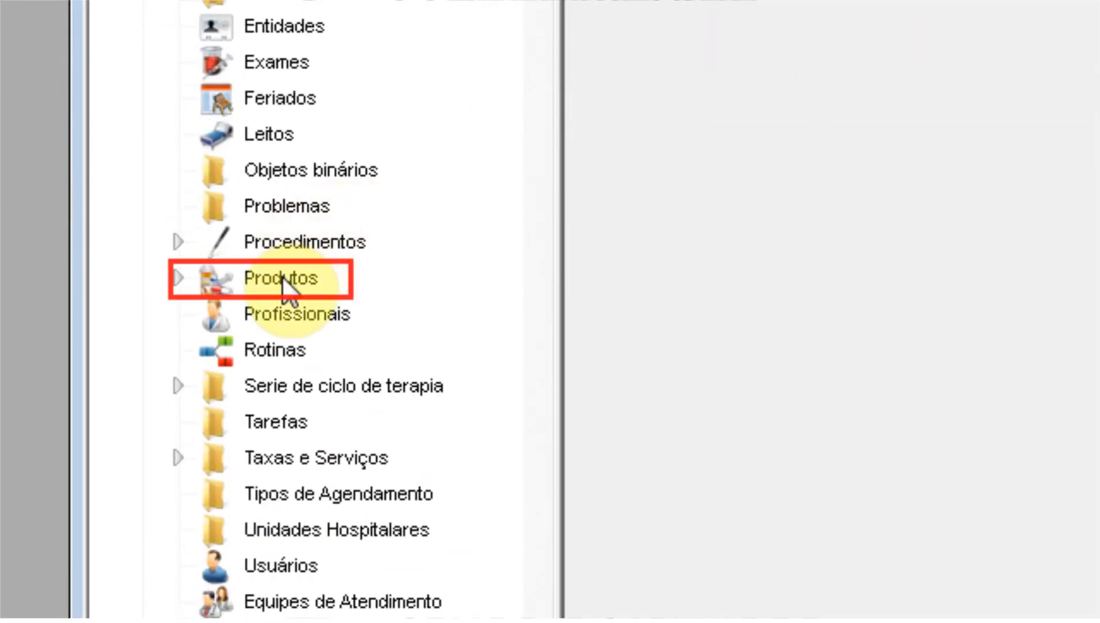
{"action": "left_click", "coordinate": [281, 278]}
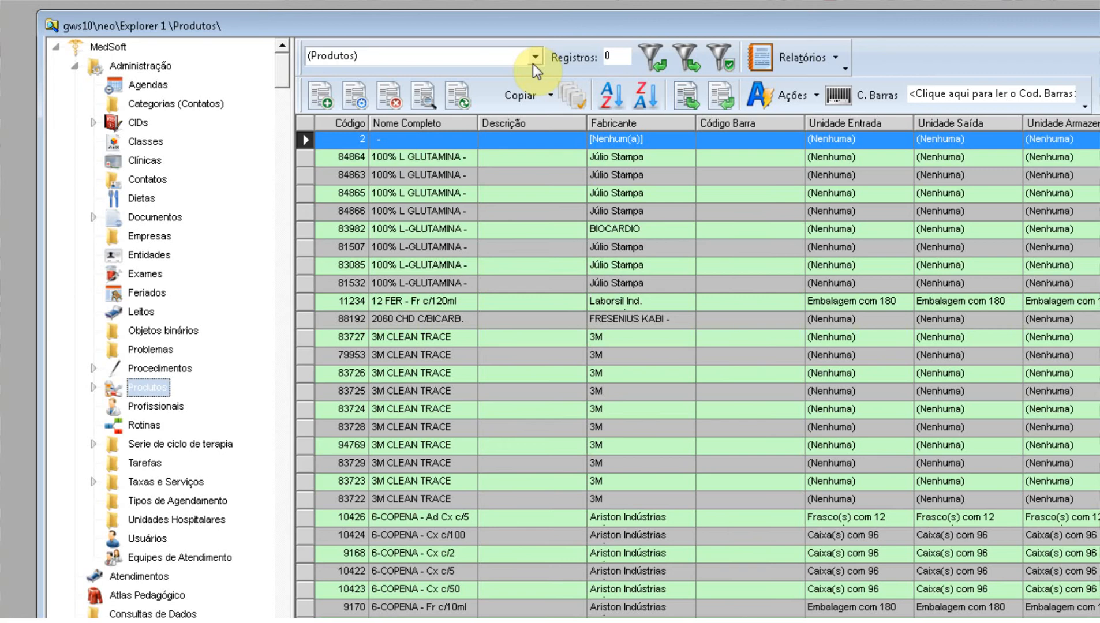
{"action": "left_click", "coordinate": [539, 60]}
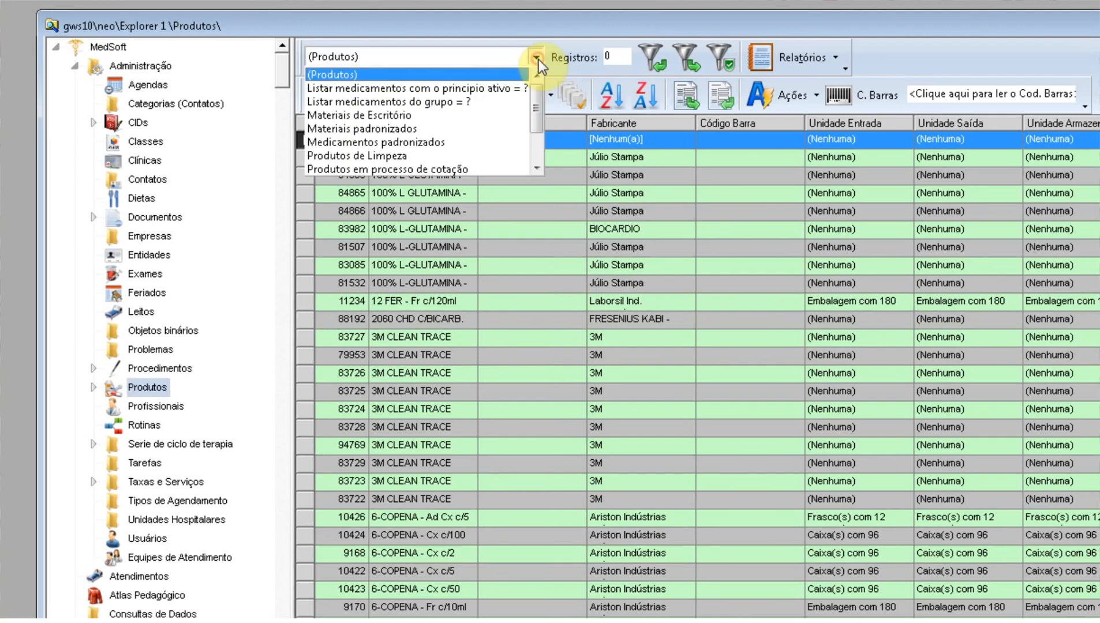
{"action": "left_click", "coordinate": [539, 59]}
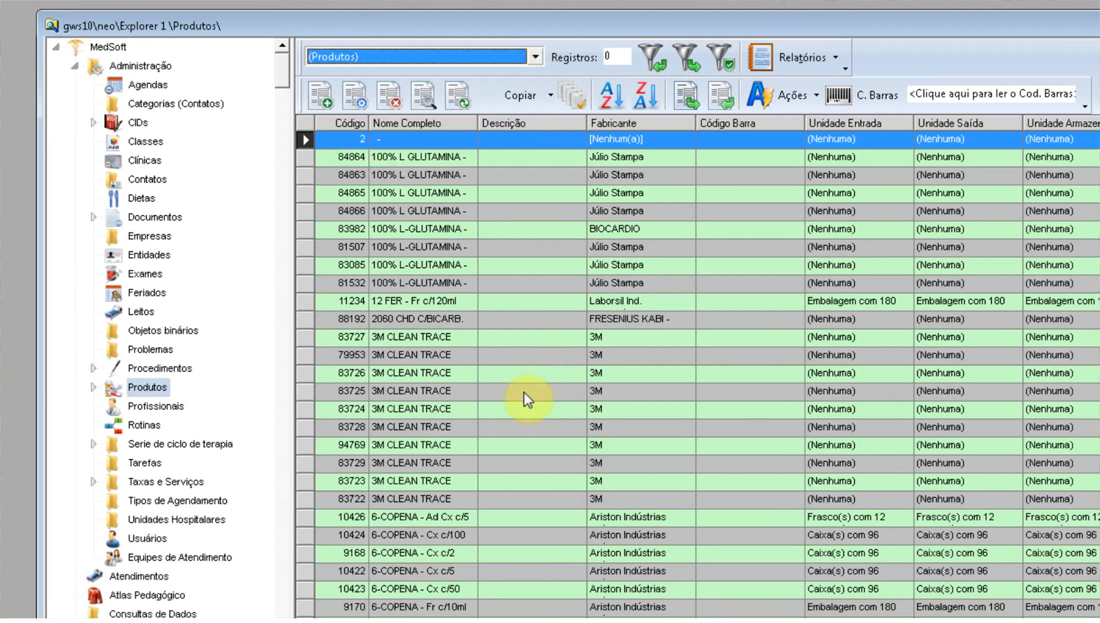
{"action": "left_click", "coordinate": [459, 431]}
{"action": "scroll", "coordinate": [467, 424], "scroll_direction": "down", "scroll_amount": 13}
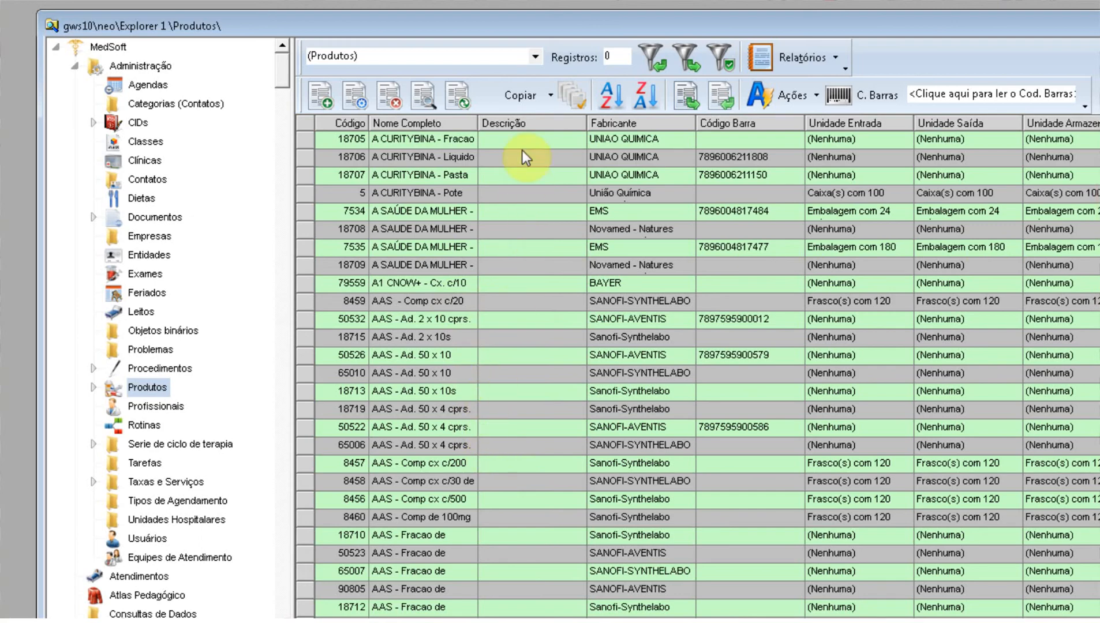
{"action": "left_click", "coordinate": [535, 56]}
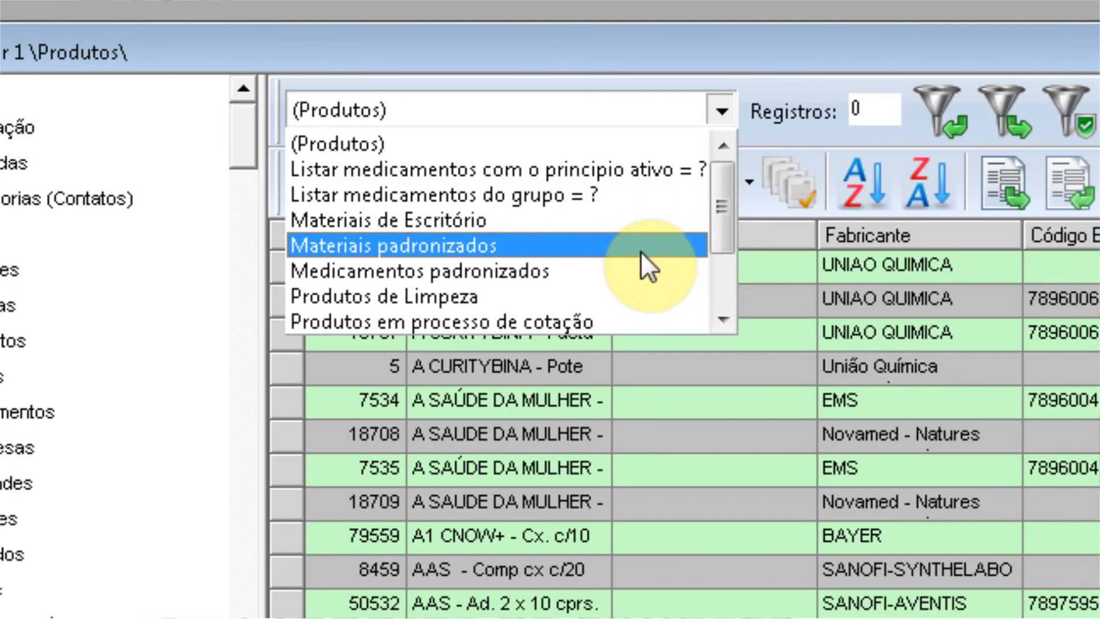
Step: Filter products by the Medicamentos padronizados query and bring the other MedSoft window forward
{"action": "left_click", "coordinate": [621, 274]}
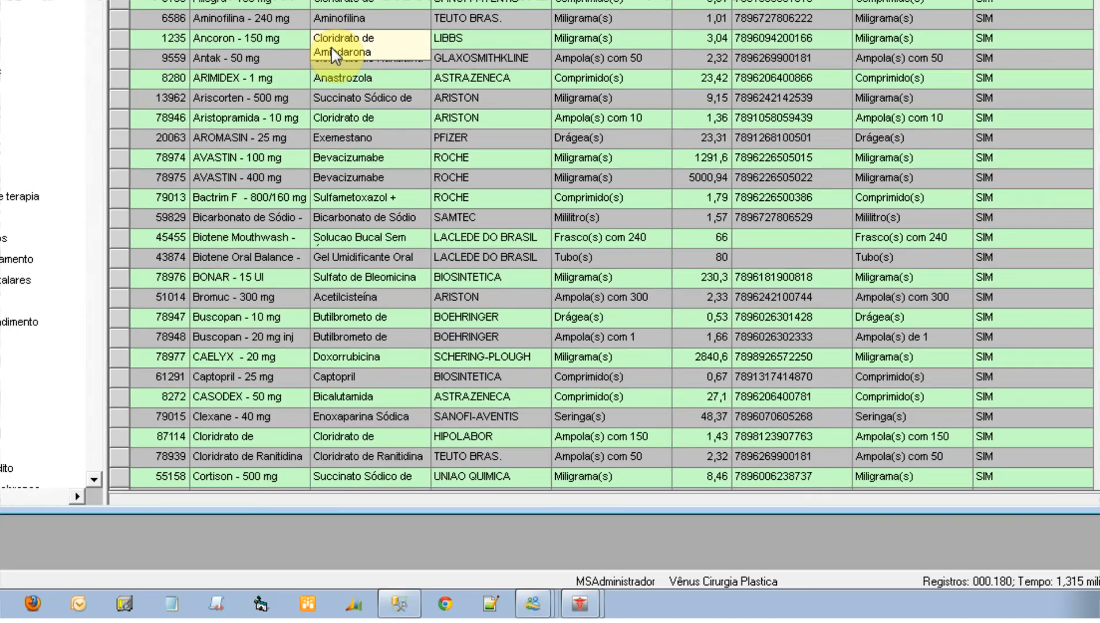
{"action": "mouse_move", "coordinate": [580, 604]}
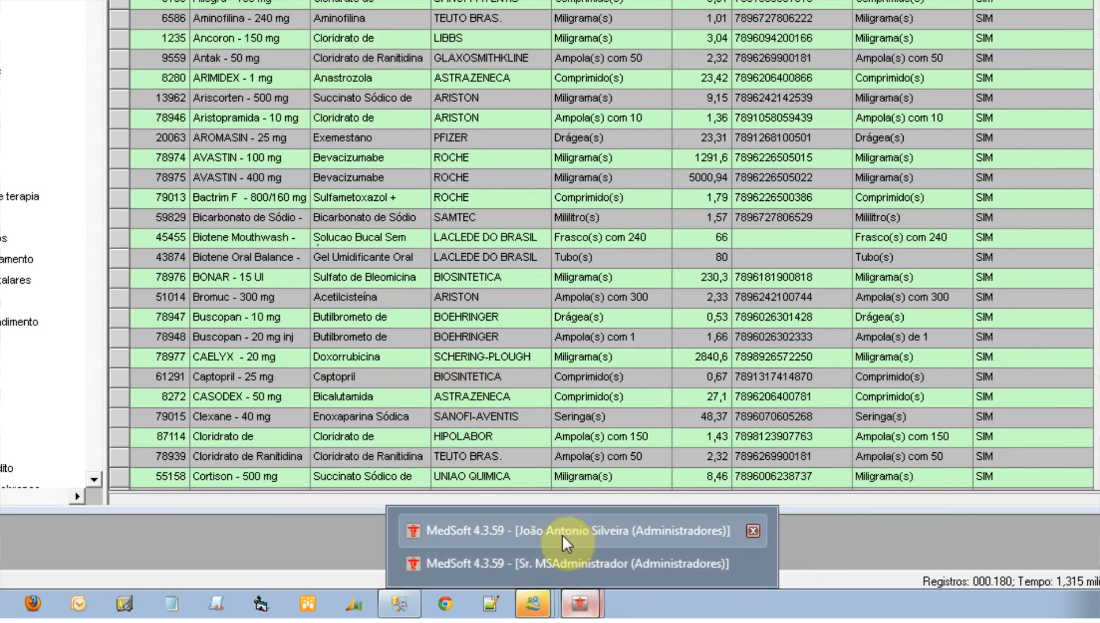
{"action": "left_click", "coordinate": [570, 531]}
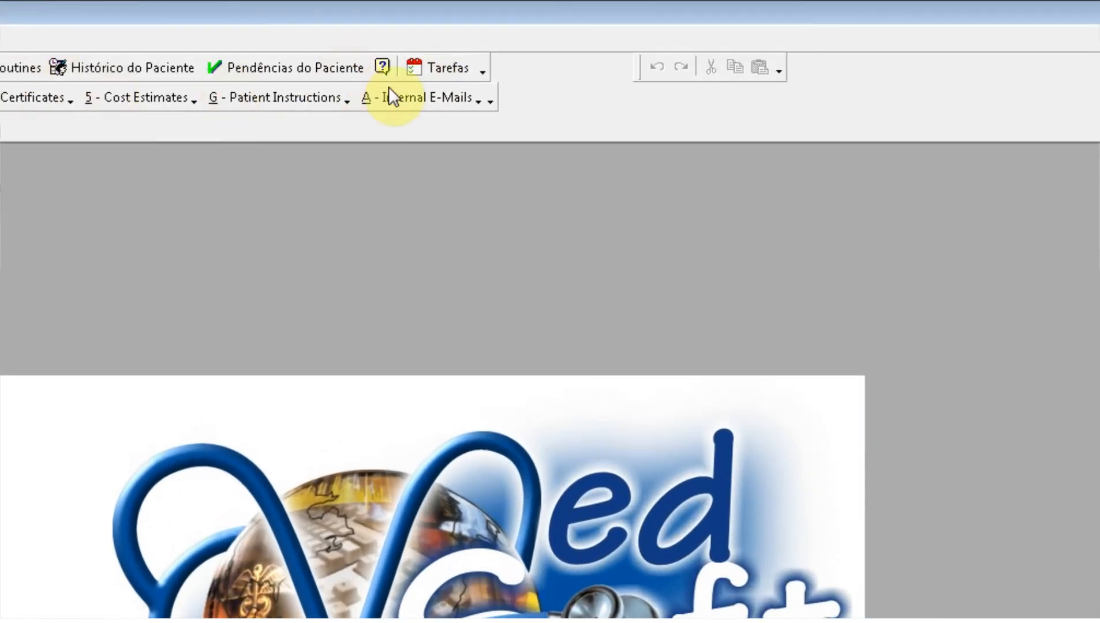
Step: Open the Lista de Tarefas in the other session, showing 0 pending tasks
{"action": "left_click", "coordinate": [446, 70]}
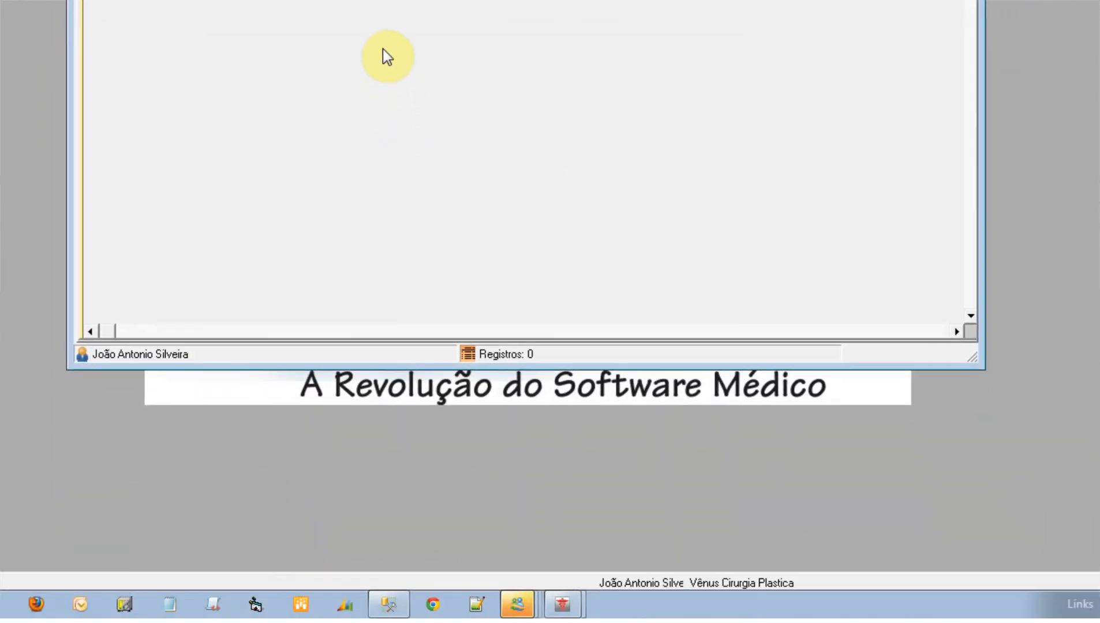
{"action": "mouse_move", "coordinate": [562, 604]}
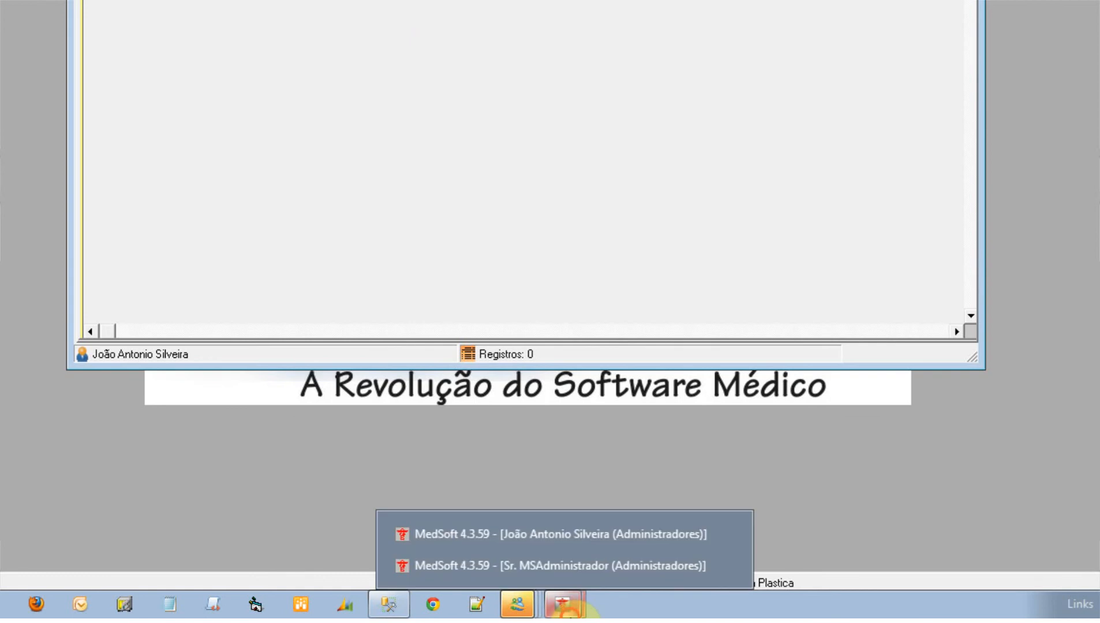
Step: In the Produtos explorer, search for 'clexane' and select the Clexane - 40 mg row
{"action": "left_click", "coordinate": [575, 568]}
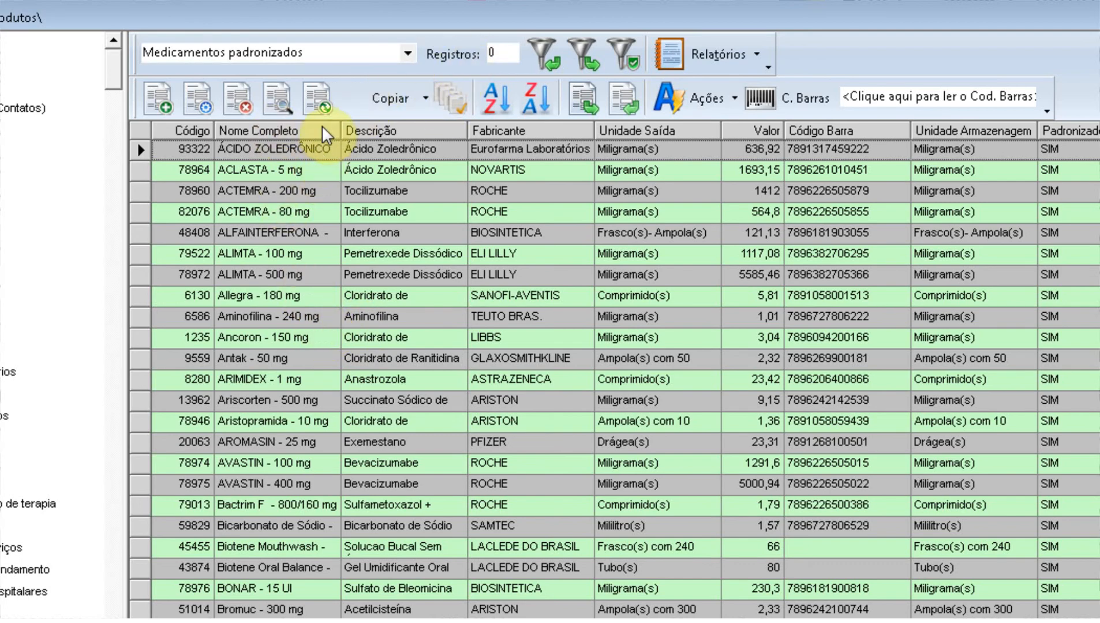
{"action": "left_click", "coordinate": [277, 98]}
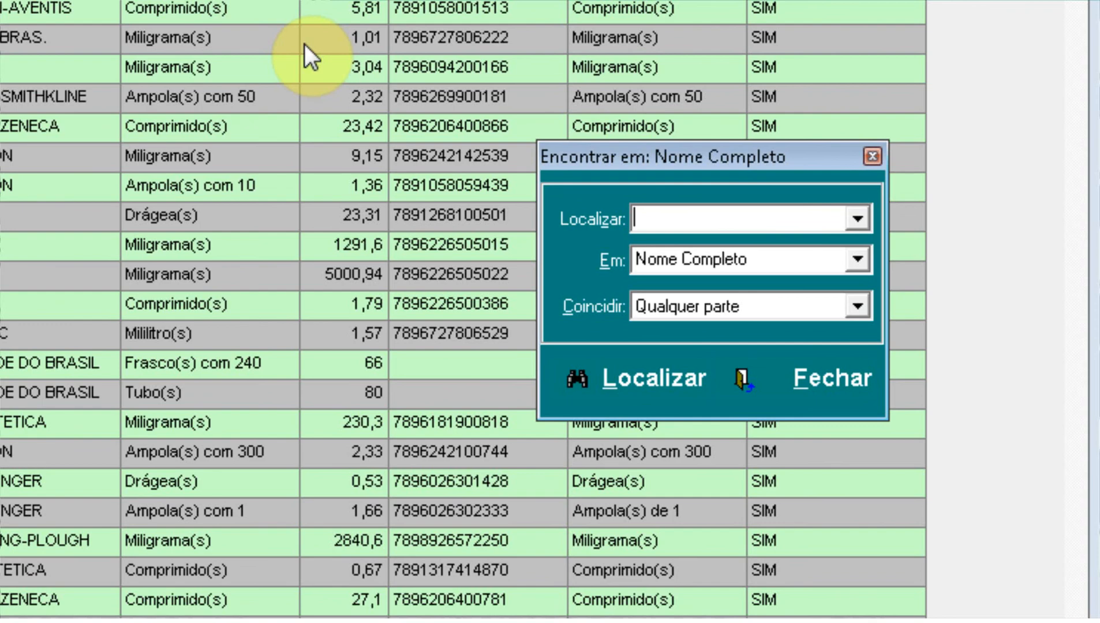
{"action": "type", "text": "clexane"}
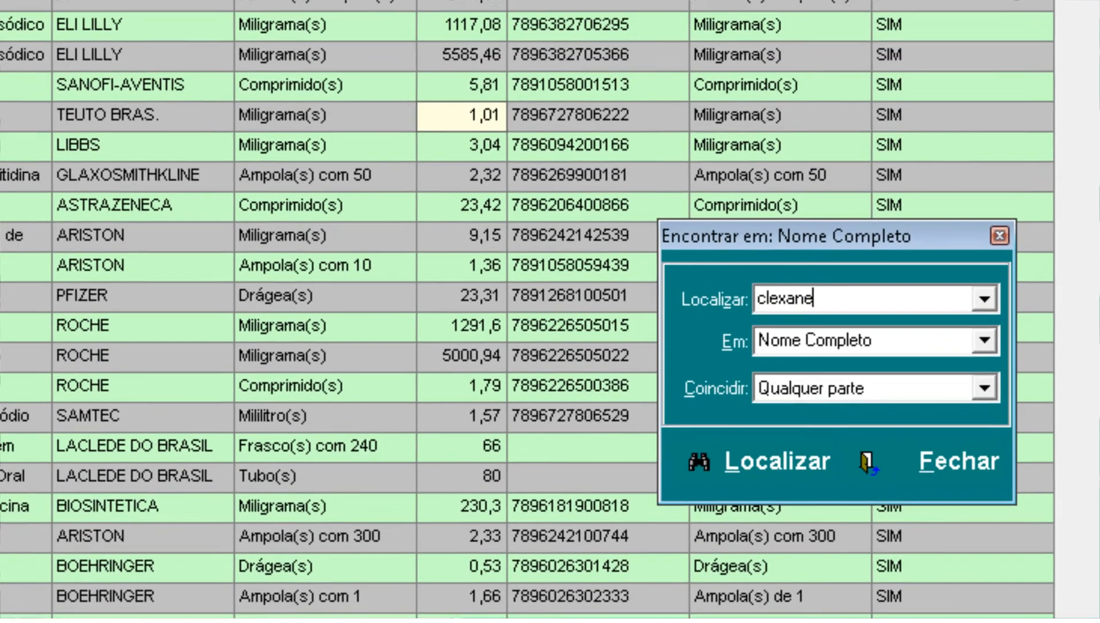
{"action": "key", "text": "Return"}
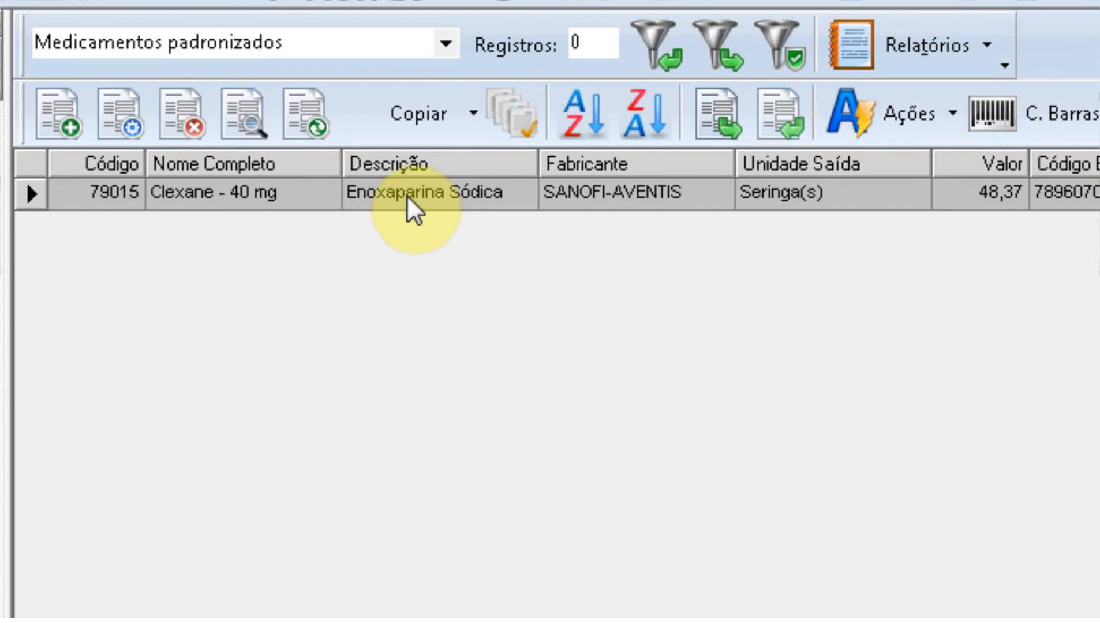
{"action": "left_click", "coordinate": [189, 185]}
Step: Request a purchase of Clexane - 40 mg with quantity 5 Caixa(s) com 10 Seringa(s)
{"action": "right_click", "coordinate": [234, 172]}
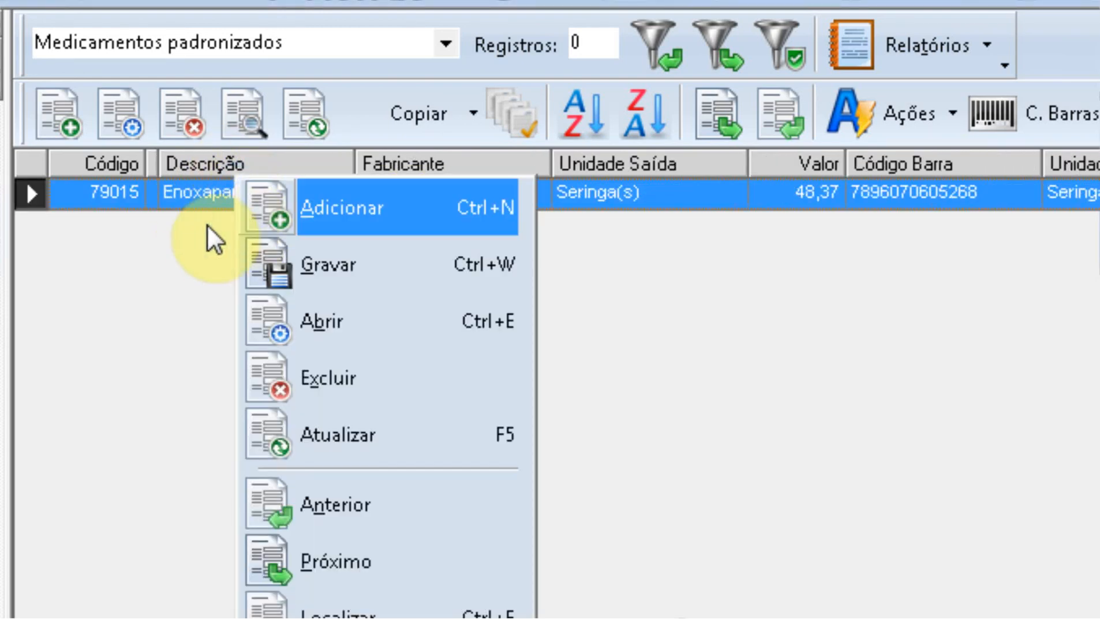
{"action": "left_click", "coordinate": [171, 188]}
{"action": "right_click", "coordinate": [171, 187]}
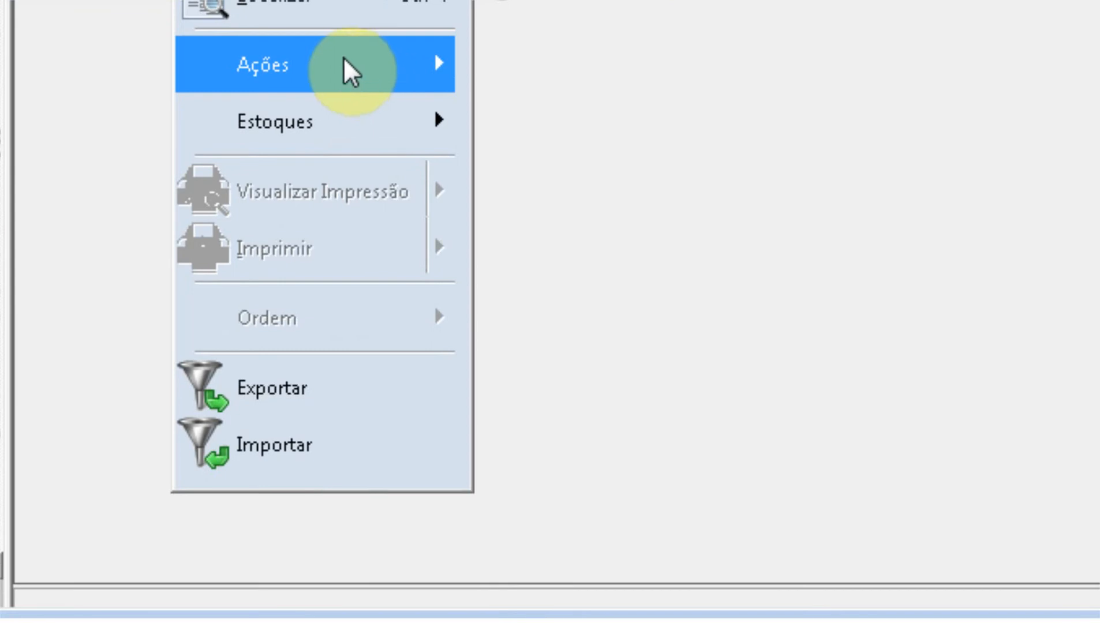
{"action": "mouse_move", "coordinate": [344, 58]}
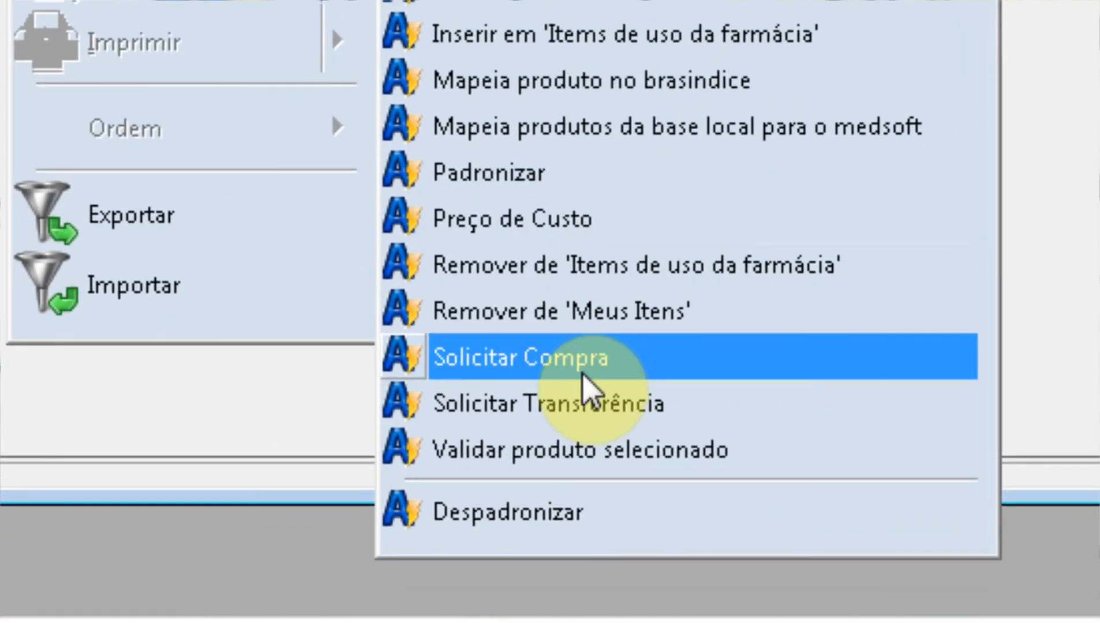
{"action": "left_click", "coordinate": [582, 368]}
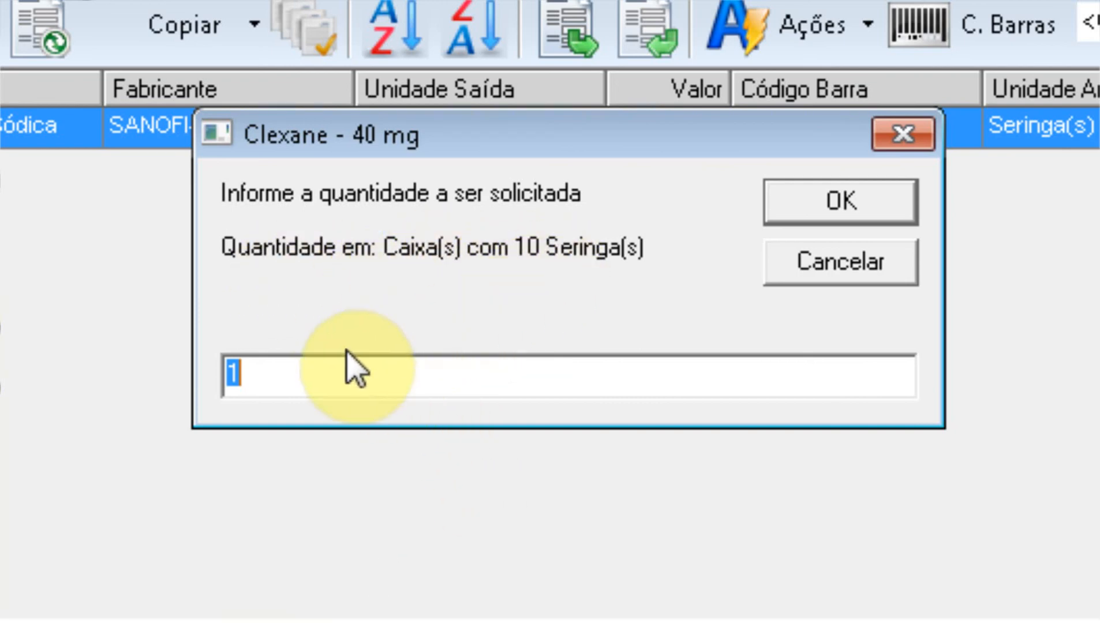
{"action": "left_click_drag", "start_coordinate": [258, 371], "coordinate": [209, 369]}
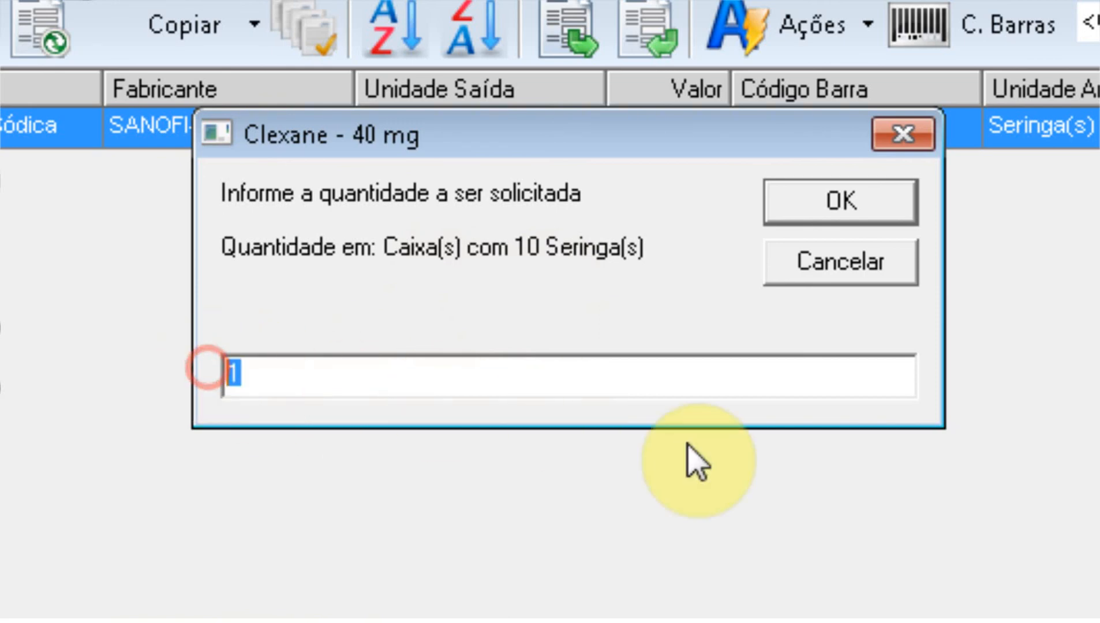
{"action": "type", "text": "5"}
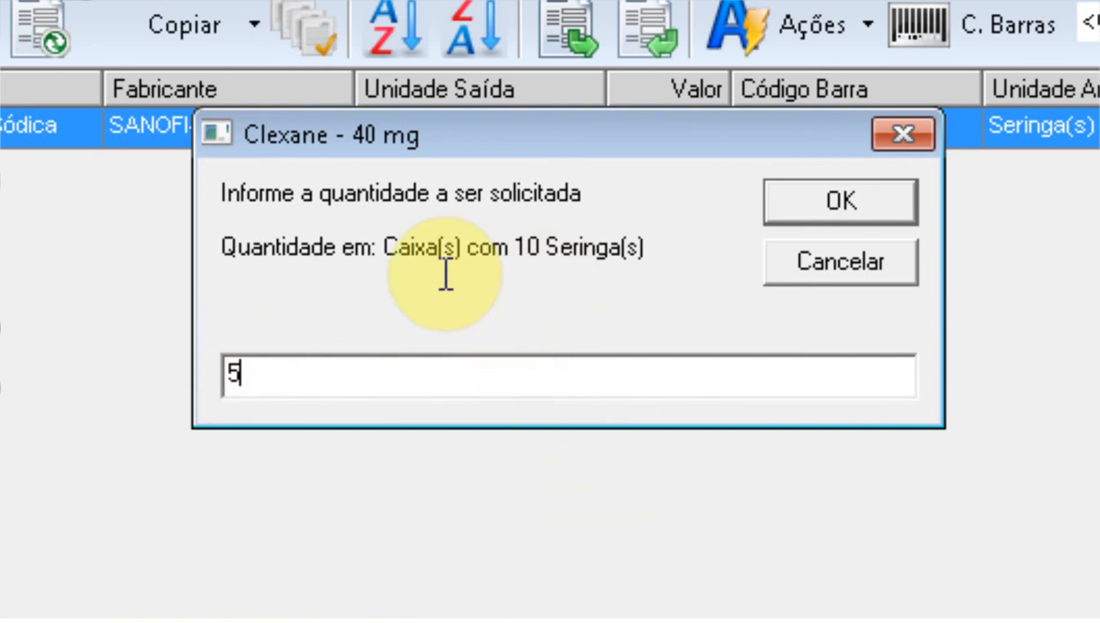
Step: Set the purchase request to 6 boxes of Clexane with expected receipt 07/05/2012
{"action": "left_click", "coordinate": [841, 202]}
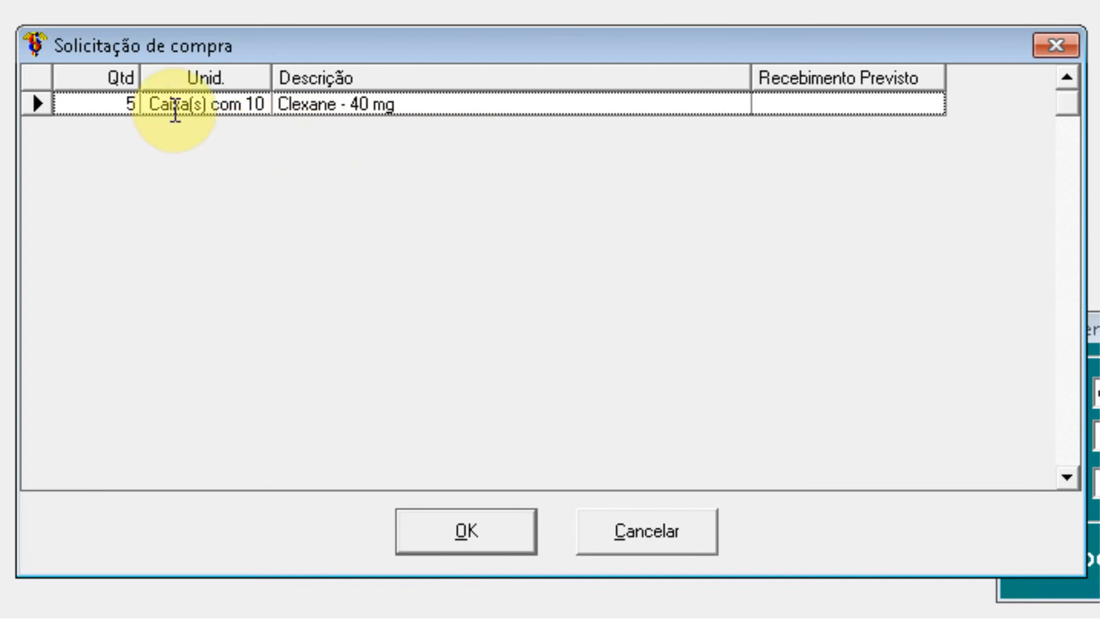
{"action": "left_click", "coordinate": [127, 106]}
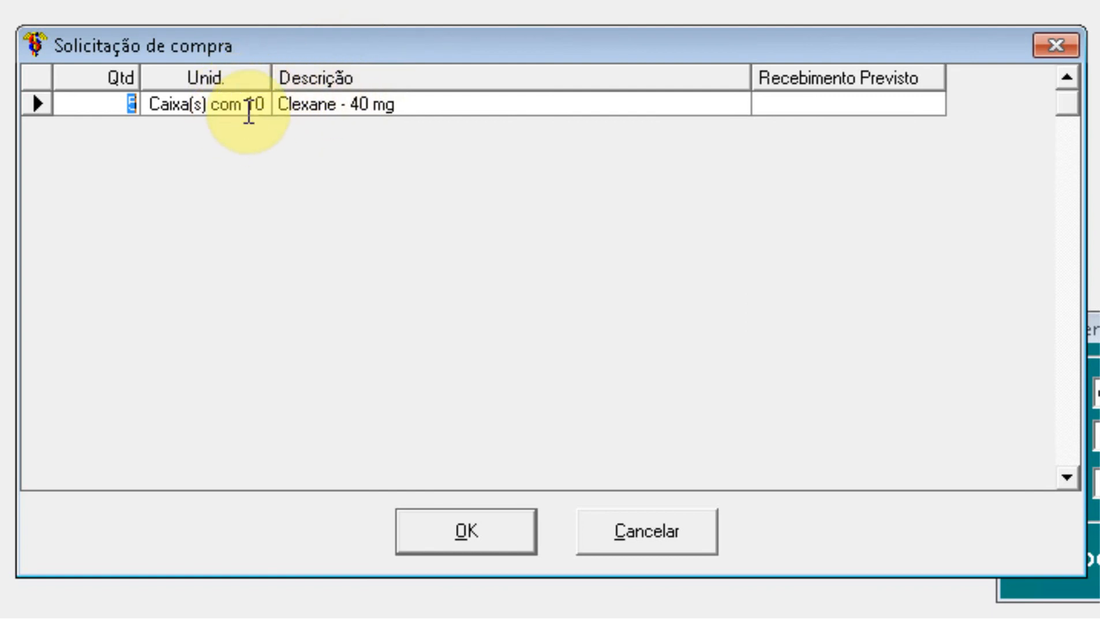
{"action": "type", "text": "8"}
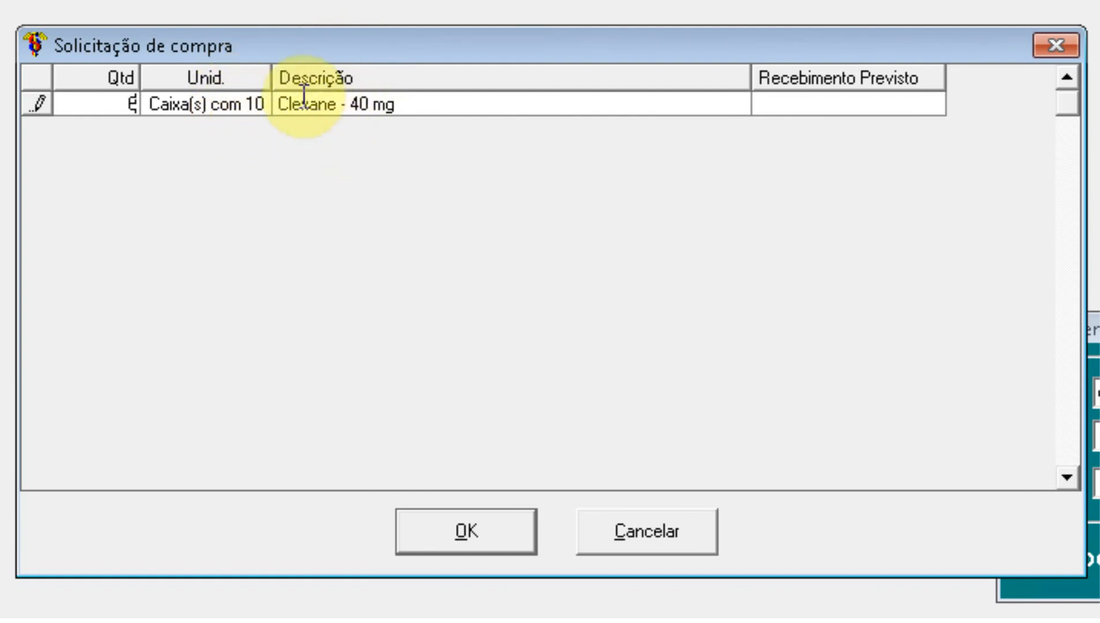
{"action": "left_click_drag", "start_coordinate": [270, 75], "coordinate": [311, 75]}
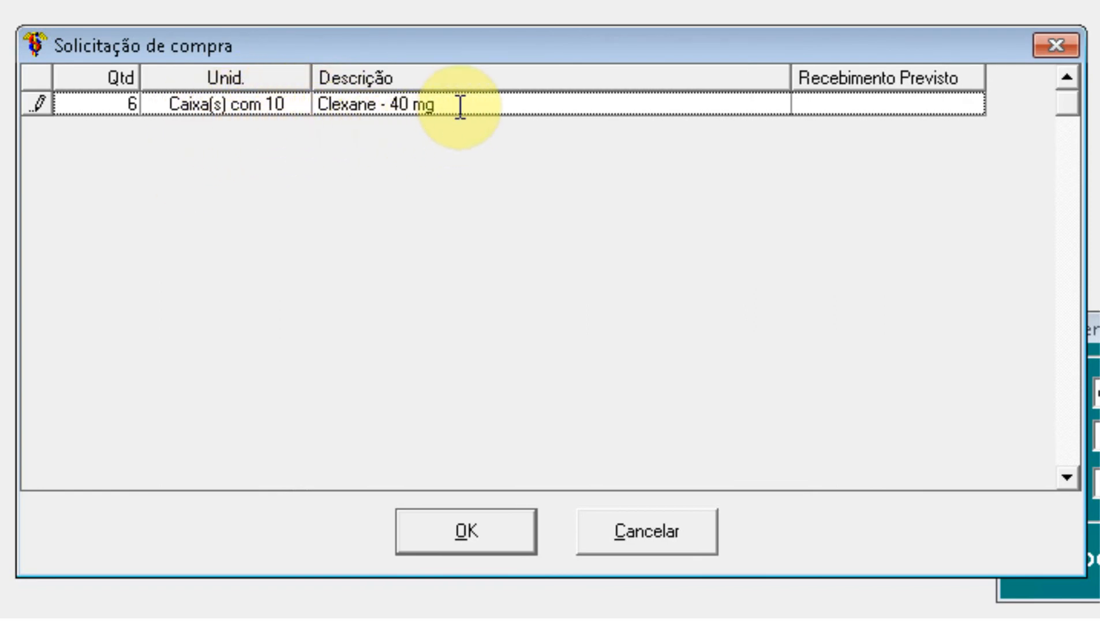
{"action": "left_click", "coordinate": [833, 102]}
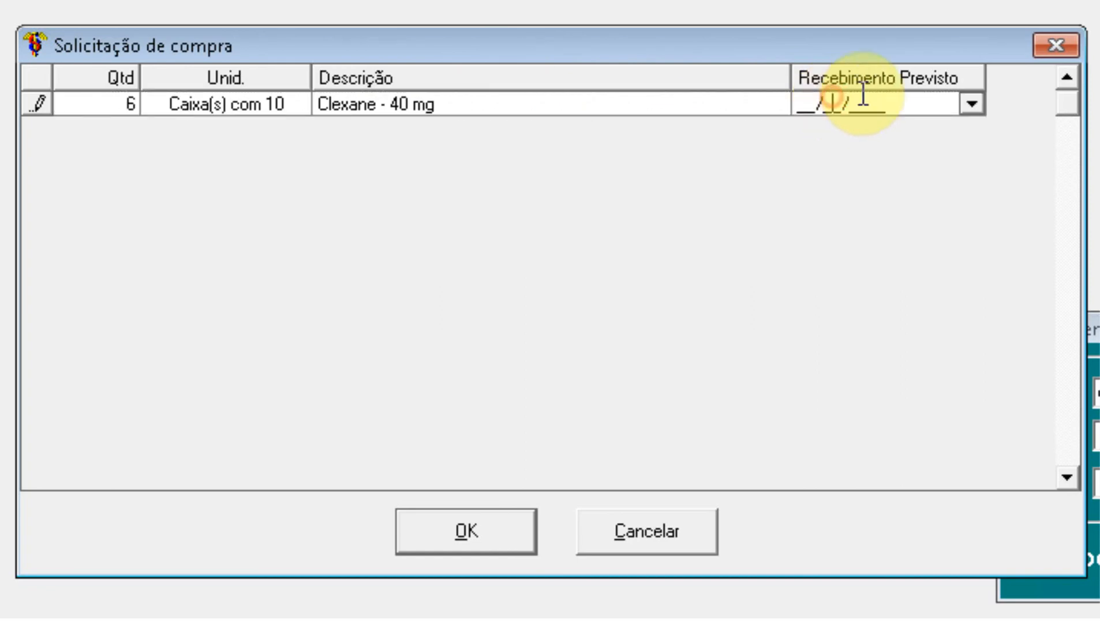
{"action": "left_click", "coordinate": [971, 105]}
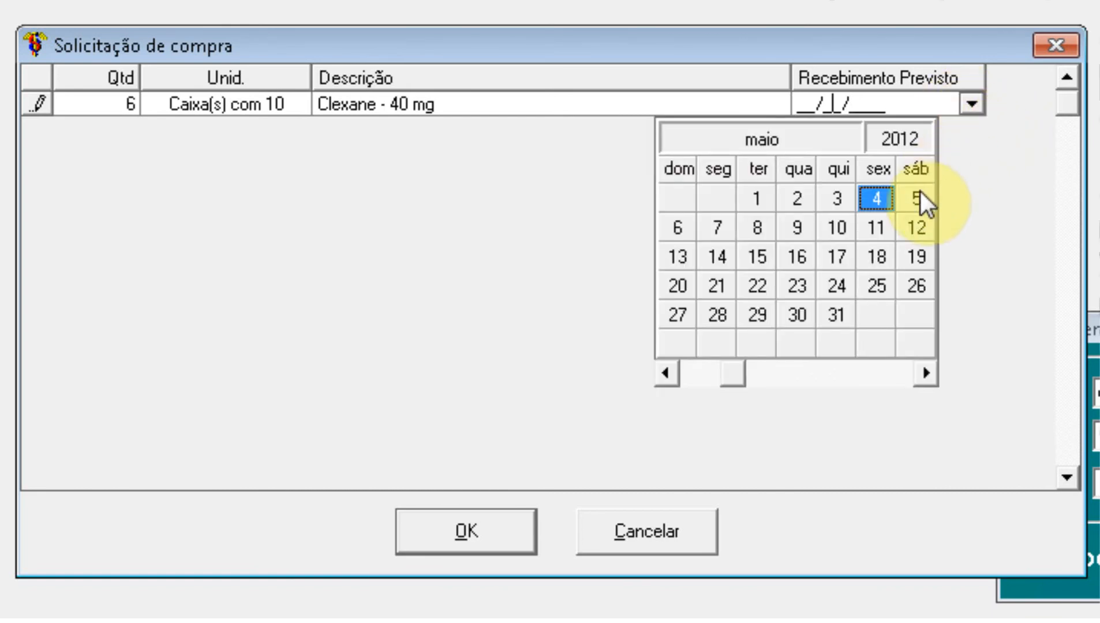
{"action": "left_click", "coordinate": [724, 228]}
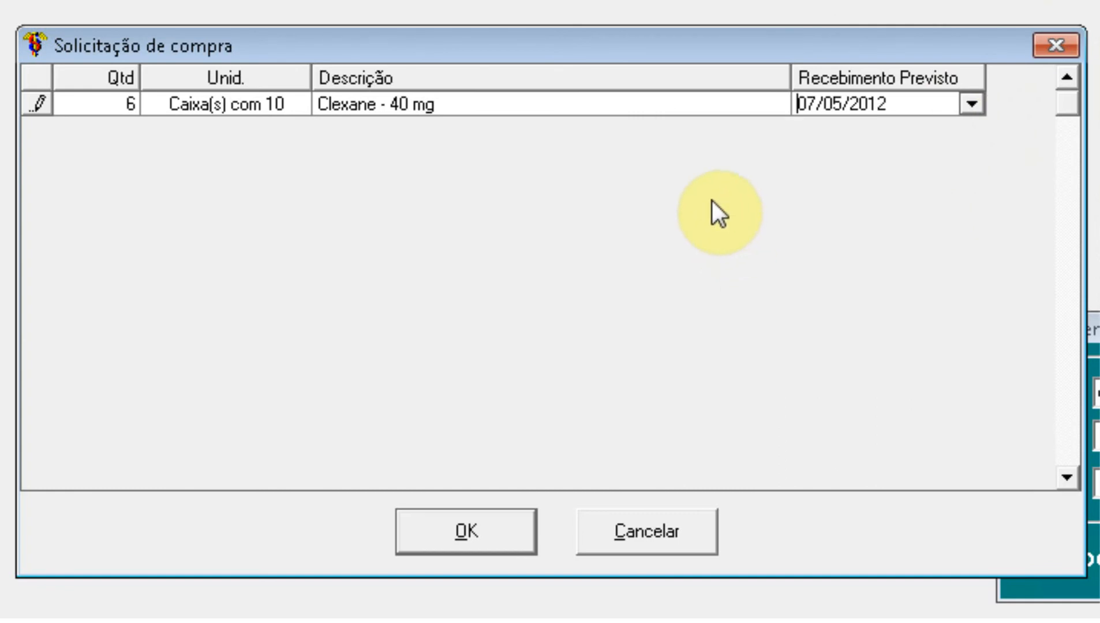
Step: Submit the Clexane - 40 mg purchase request and dismiss the success message
{"action": "left_click", "coordinate": [485, 533]}
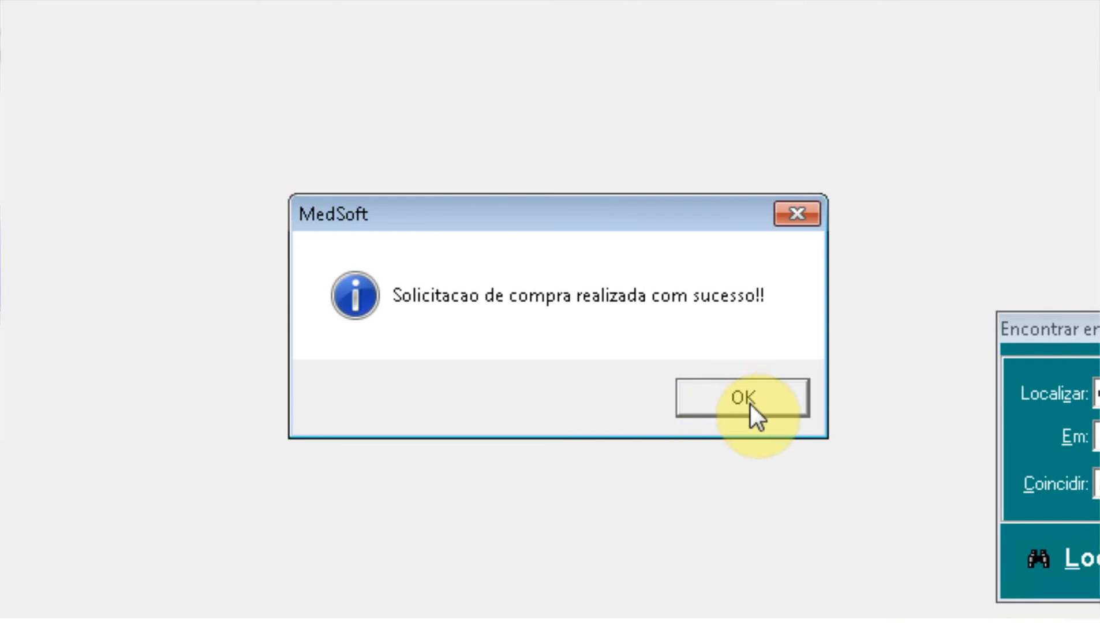
{"action": "left_click", "coordinate": [750, 404]}
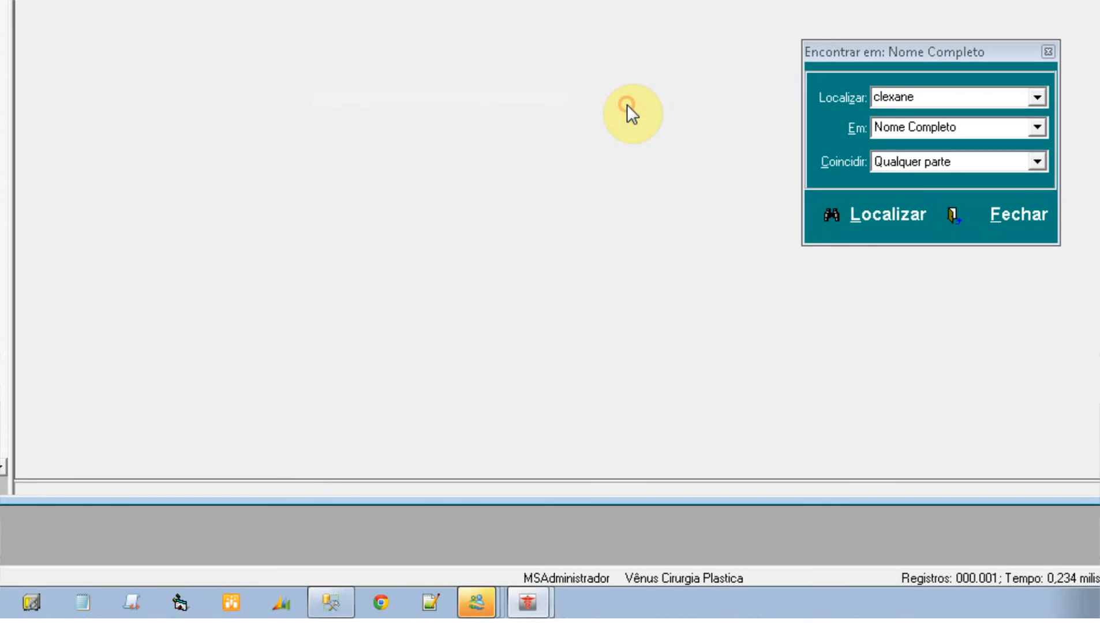
Step: In Lista de Tarefas, widen the Referente a column and select the Clexane - 40 mg task
{"action": "left_click", "coordinate": [537, 602]}
{"action": "left_click", "coordinate": [560, 525]}
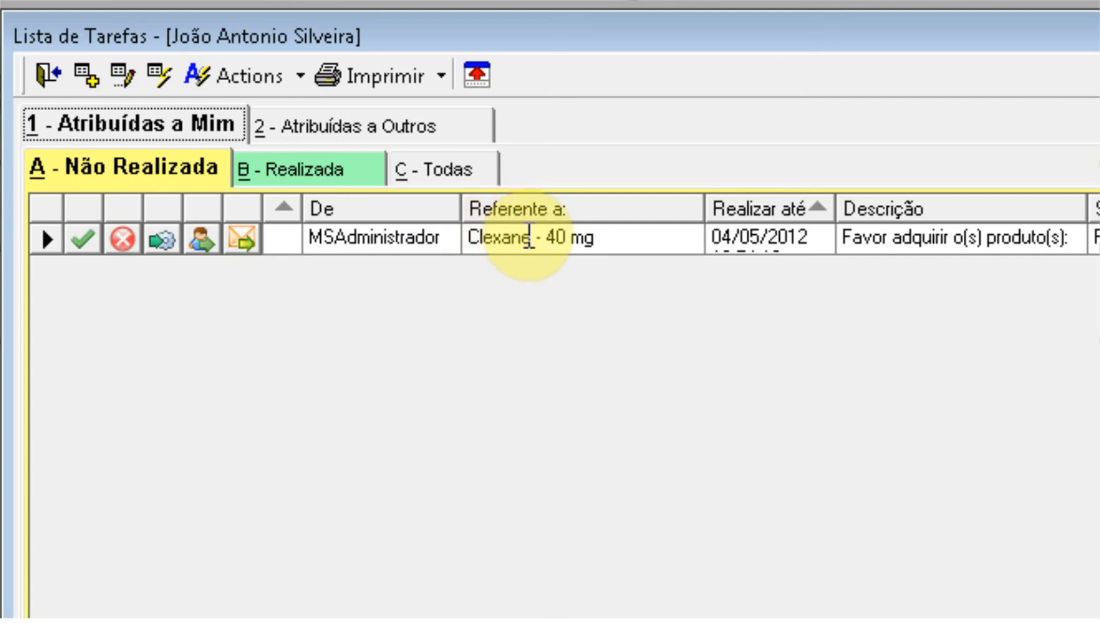
{"action": "left_click_drag", "start_coordinate": [704, 217], "coordinate": [812, 216]}
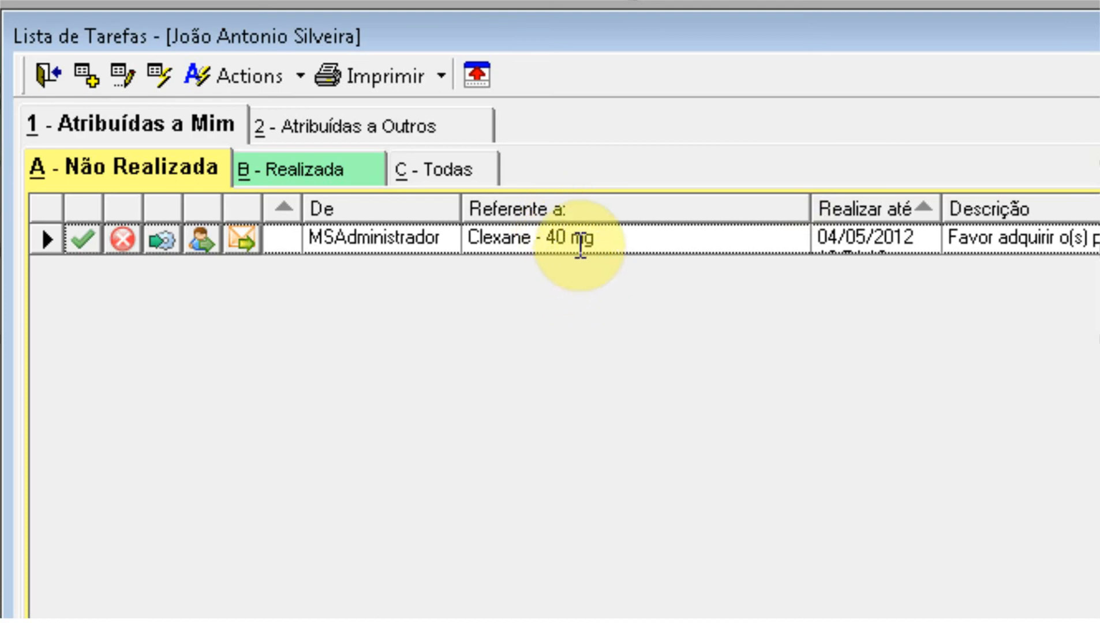
{"action": "left_click", "coordinate": [604, 244]}
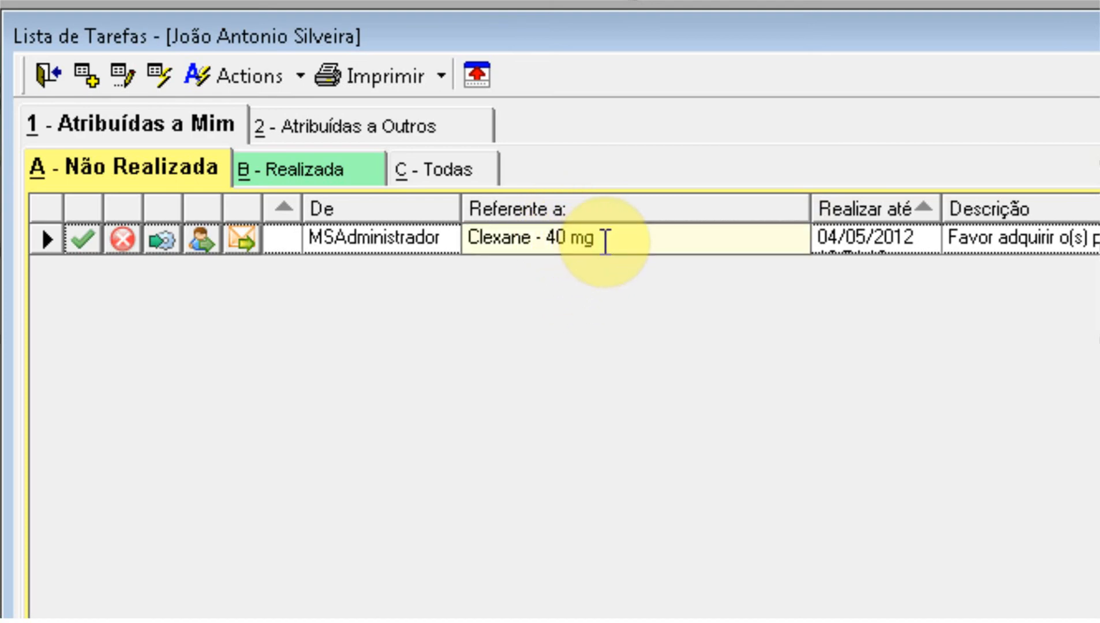
Step: Review the Clexane task details (QT: 6, deliver by 07/05/2012), then close them
{"action": "double_click", "coordinate": [605, 242]}
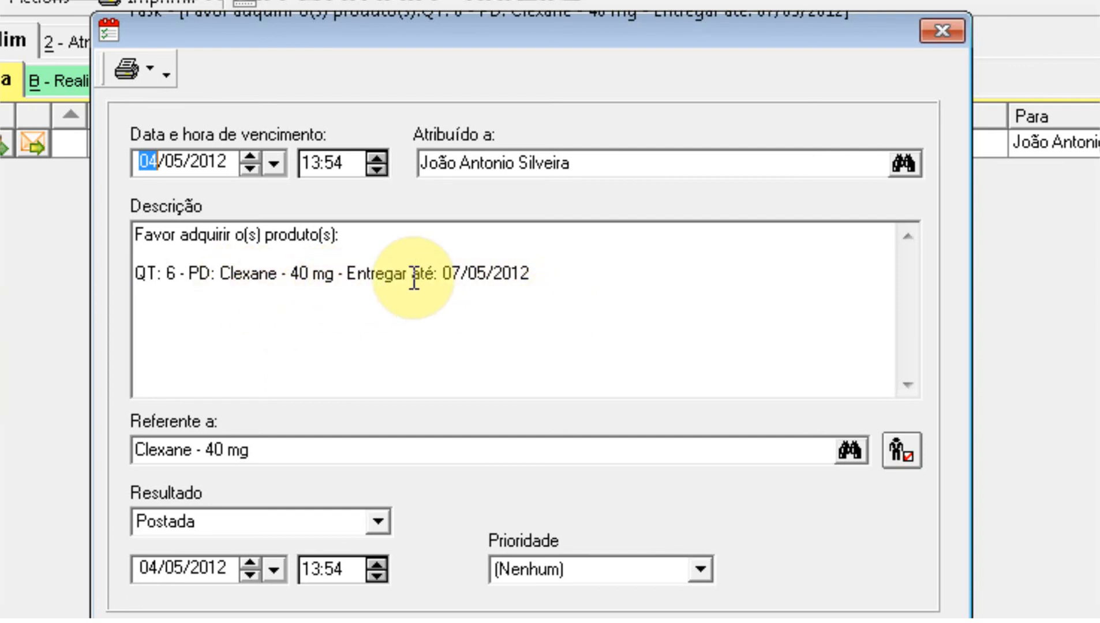
{"action": "left_click_drag", "start_coordinate": [337, 275], "coordinate": [534, 273]}
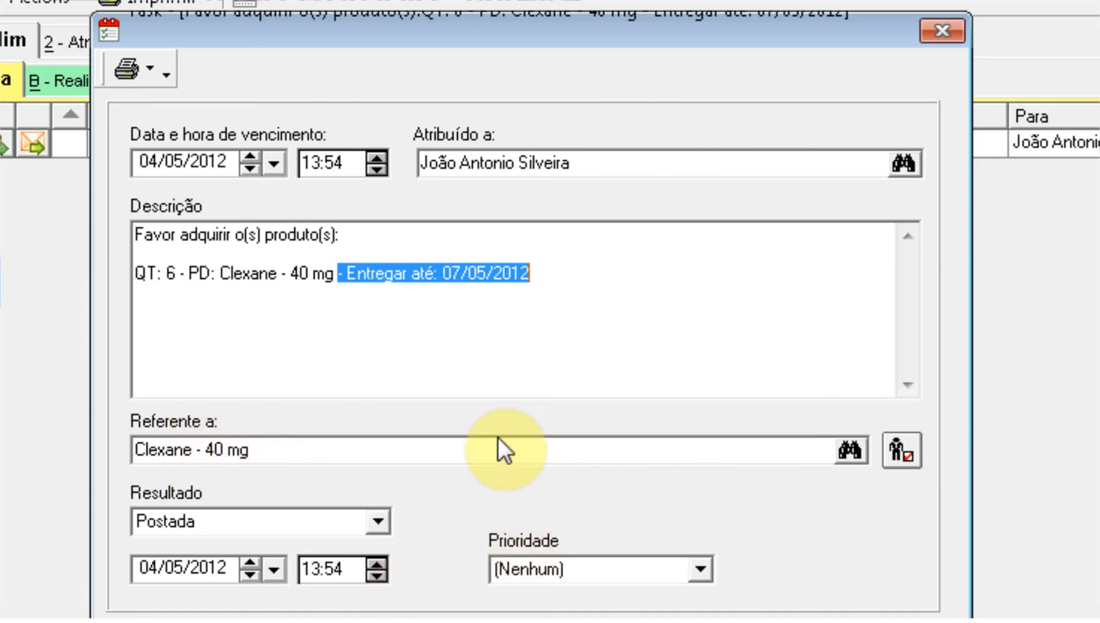
{"action": "left_click_drag", "start_coordinate": [136, 273], "coordinate": [557, 276]}
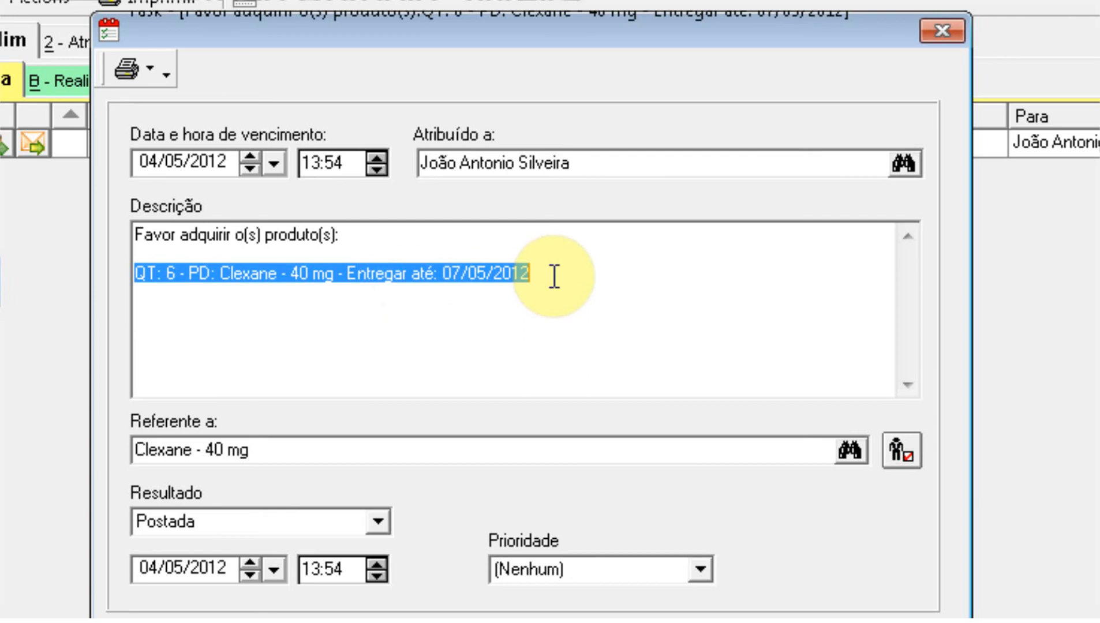
{"action": "left_click", "coordinate": [564, 271]}
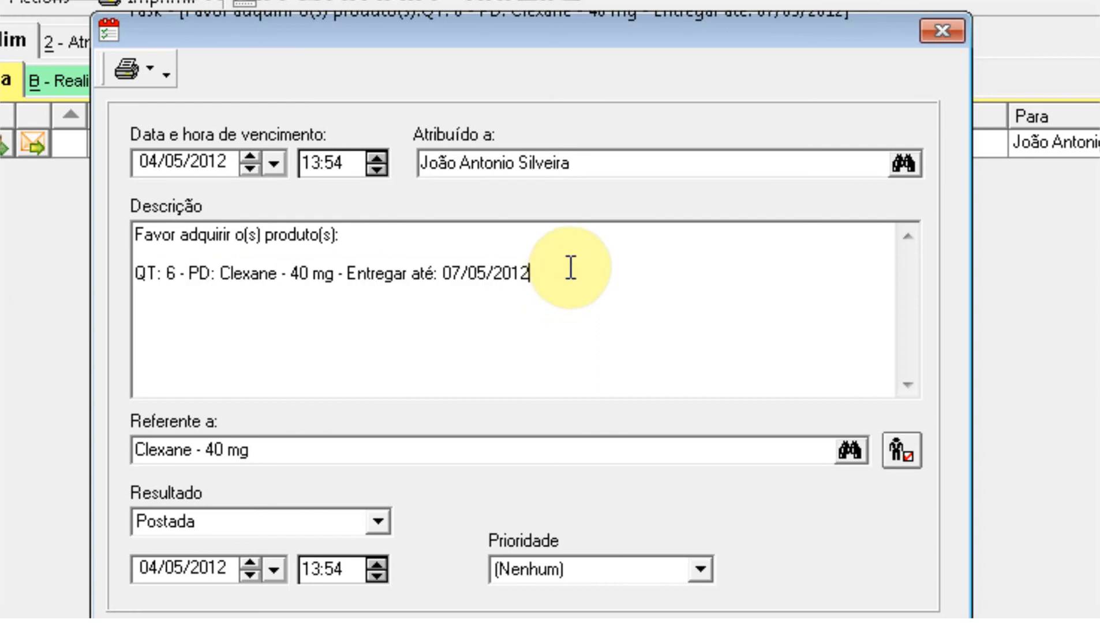
{"action": "left_click_drag", "start_coordinate": [139, 273], "coordinate": [570, 272]}
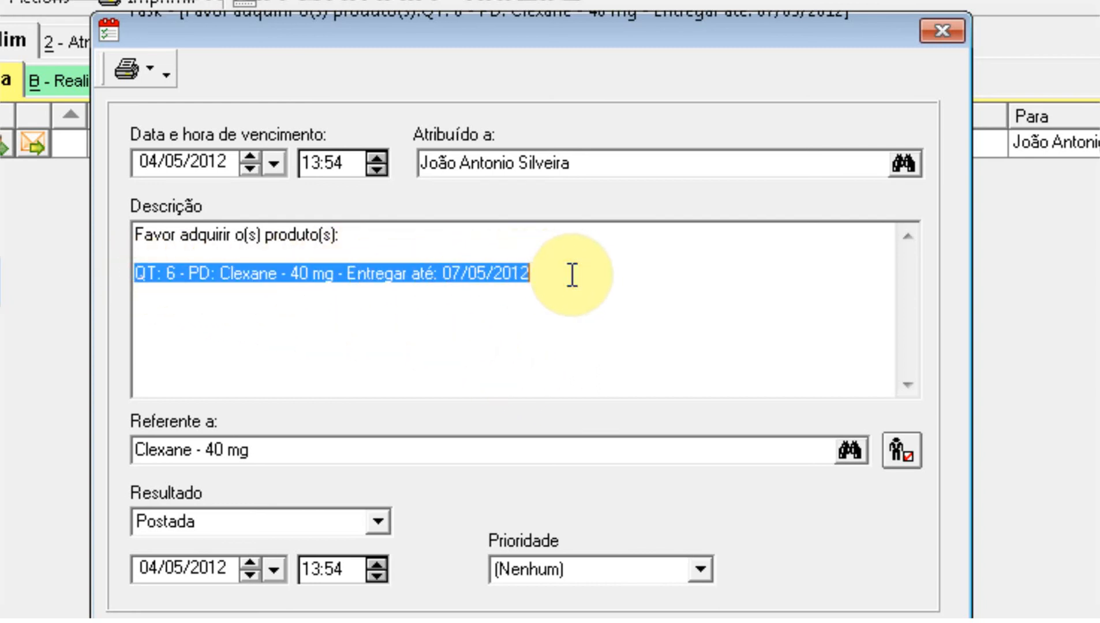
{"action": "left_click_drag", "start_coordinate": [536, 274], "coordinate": [136, 287]}
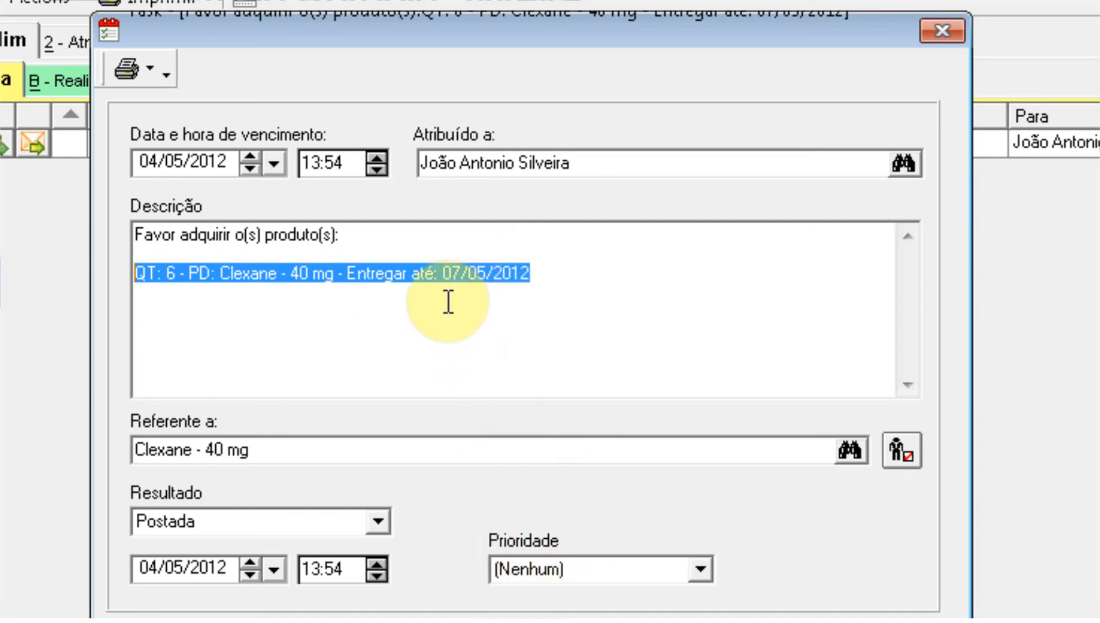
{"action": "left_click", "coordinate": [490, 622]}
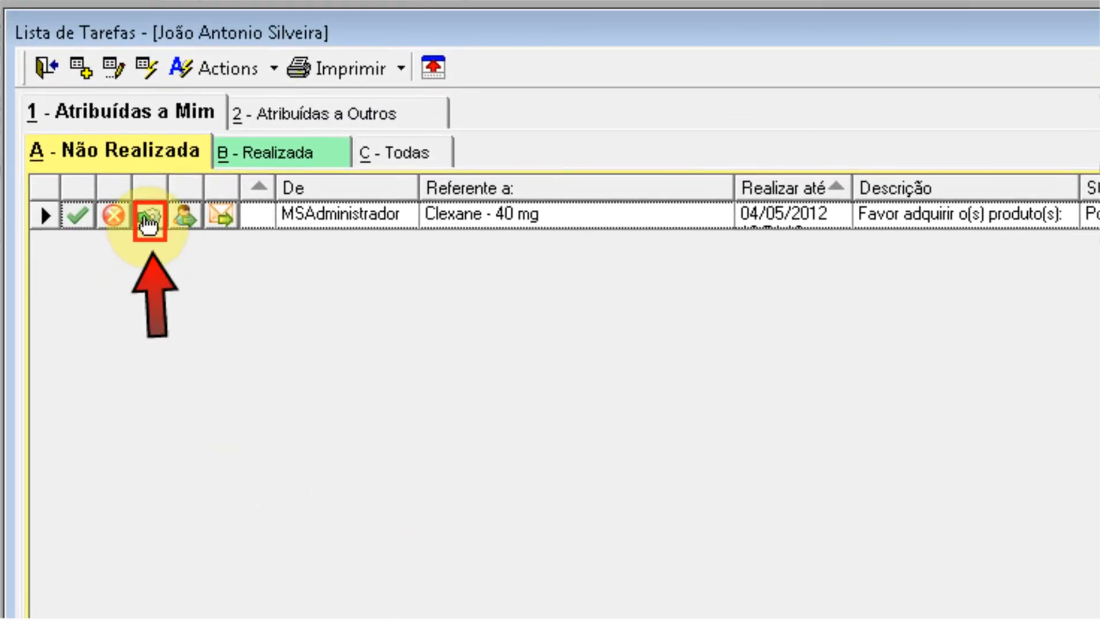
Step: Open the Clexane - 40 mg product record from the task's quotation options
{"action": "left_click", "coordinate": [149, 219]}
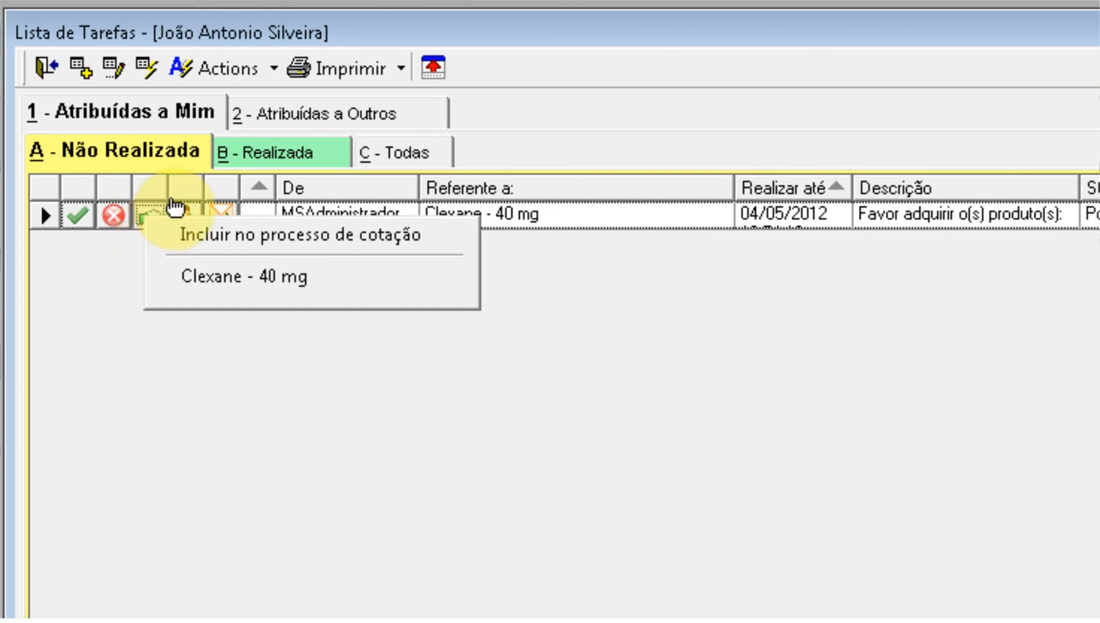
{"action": "left_click", "coordinate": [207, 278]}
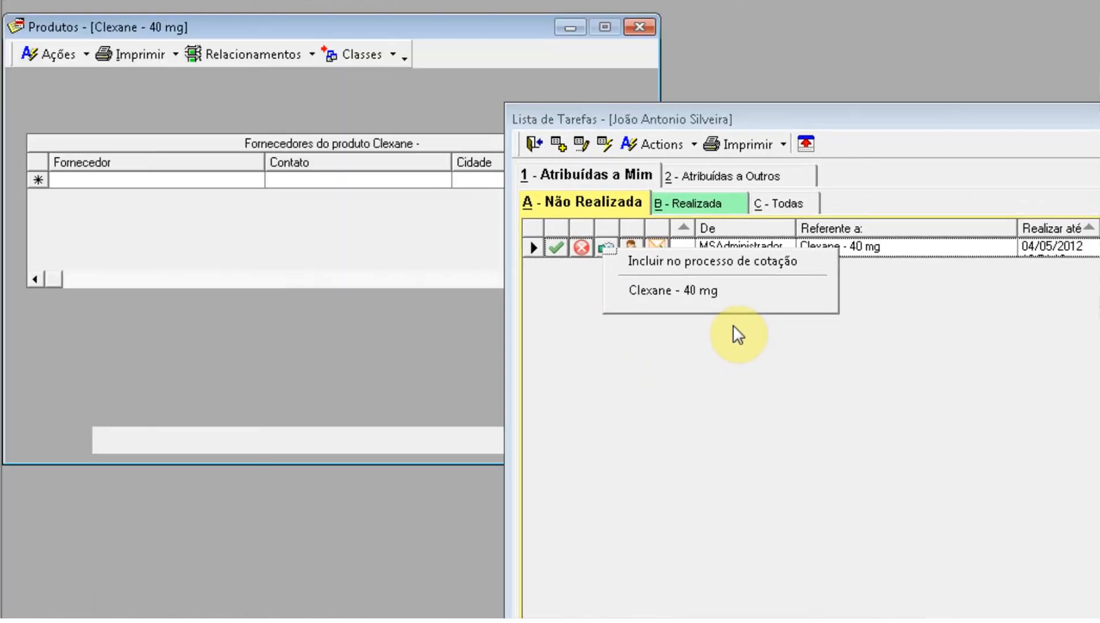
Step: Collapse the task list, check Clexane's stock (12 in FARMÁCIA), and close the record without saving
{"action": "left_click", "coordinate": [806, 144]}
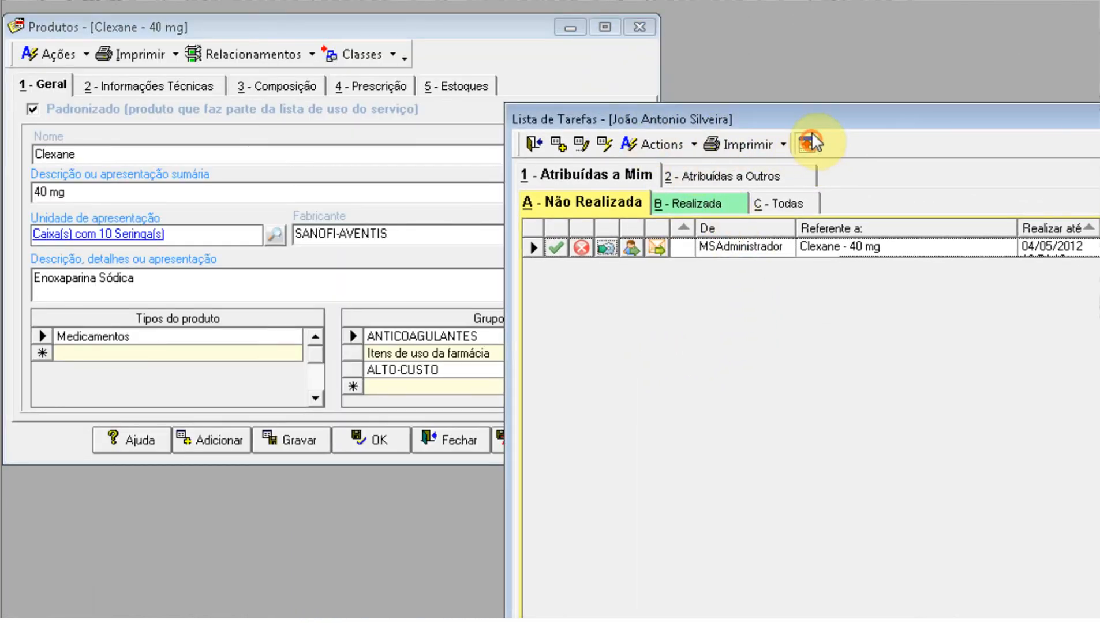
{"action": "left_click_drag", "start_coordinate": [509, 23], "coordinate": [704, 55]}
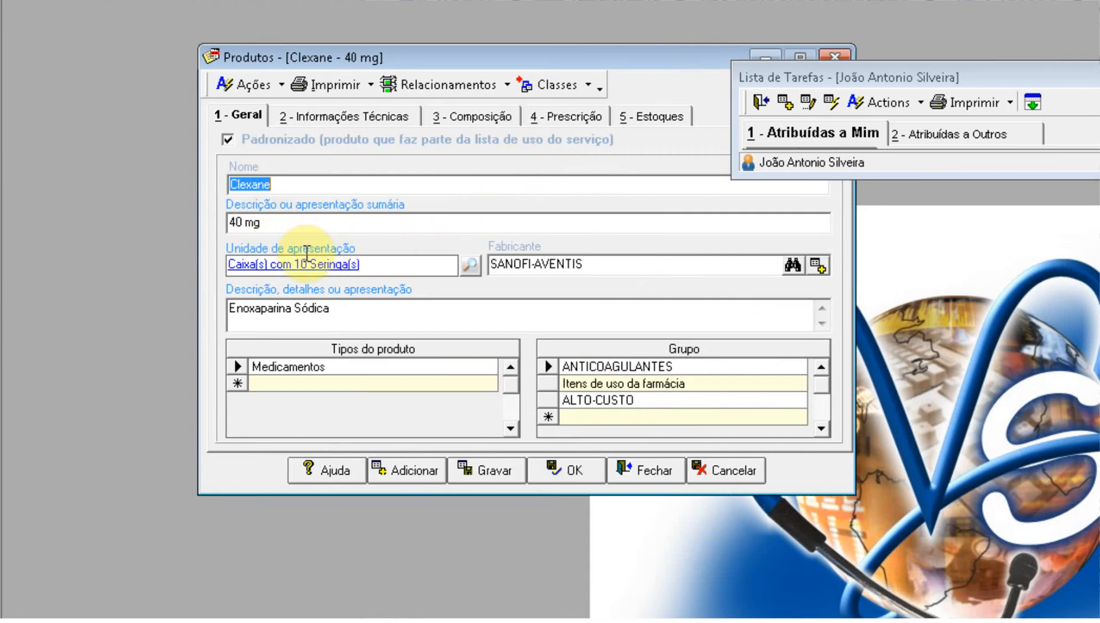
{"action": "left_click", "coordinate": [650, 117]}
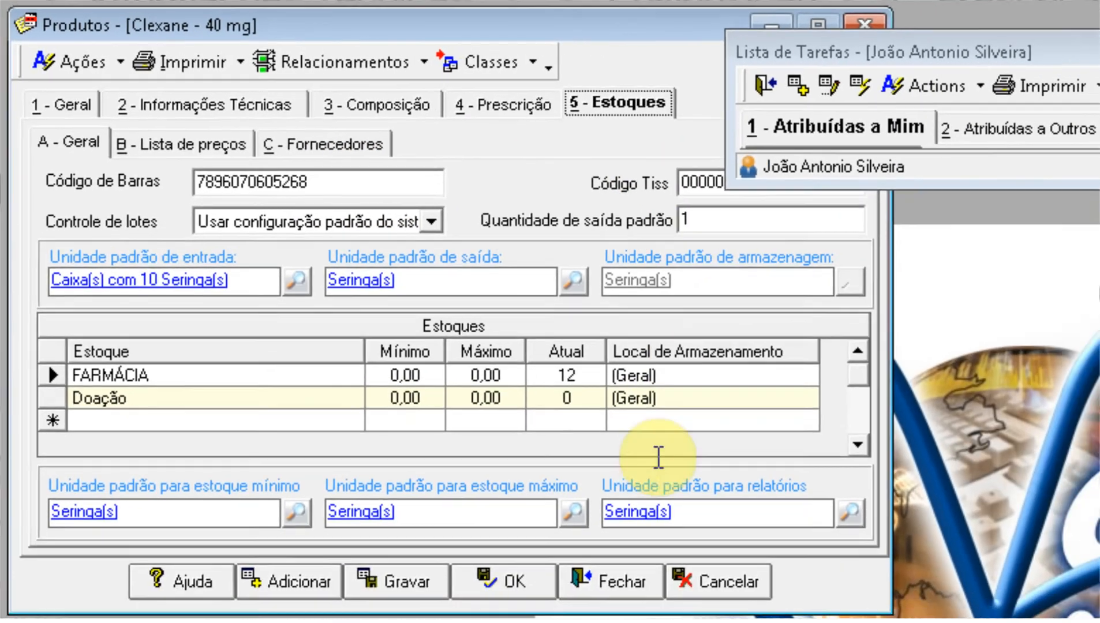
{"action": "left_click", "coordinate": [610, 581]}
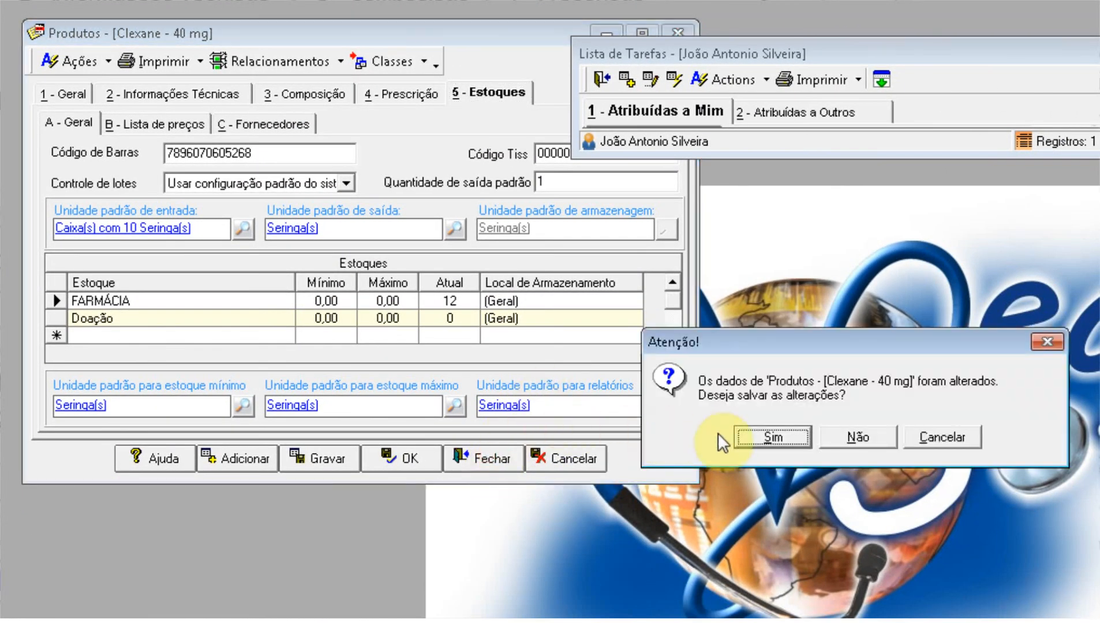
{"action": "left_click", "coordinate": [834, 437]}
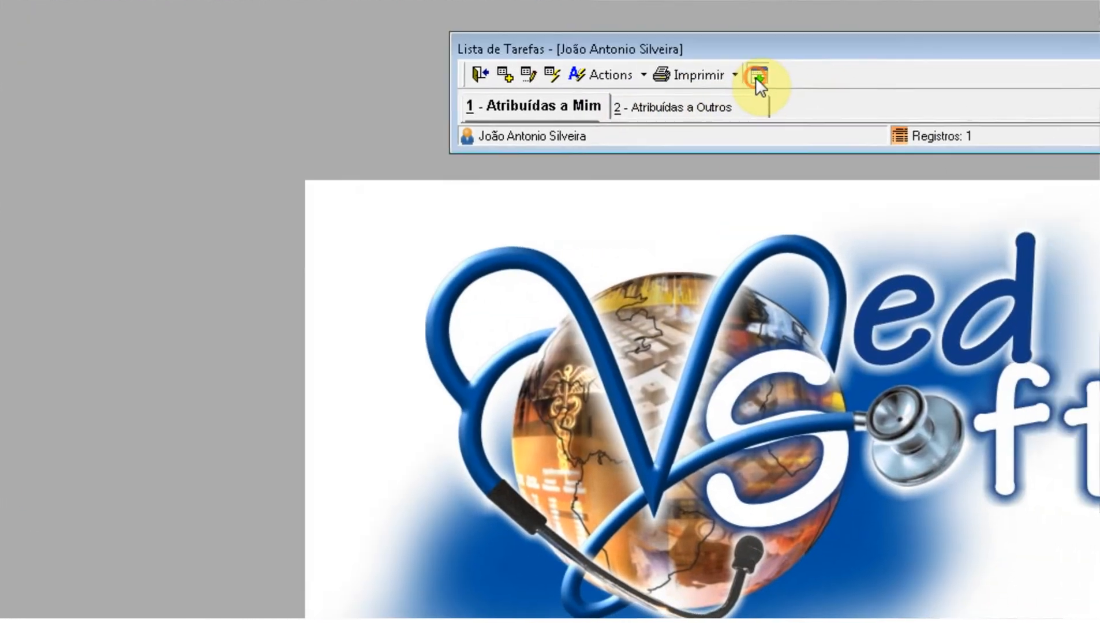
Step: Expand the task list again and bring up the Clexane task's quotation options
{"action": "left_click", "coordinate": [881, 79]}
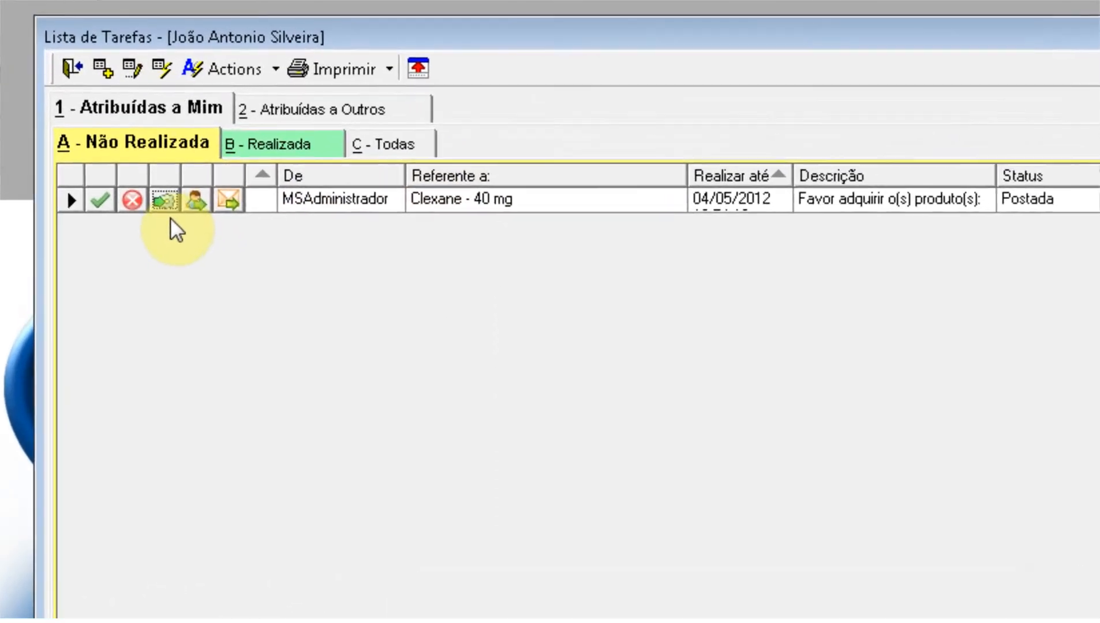
{"action": "left_click", "coordinate": [164, 202]}
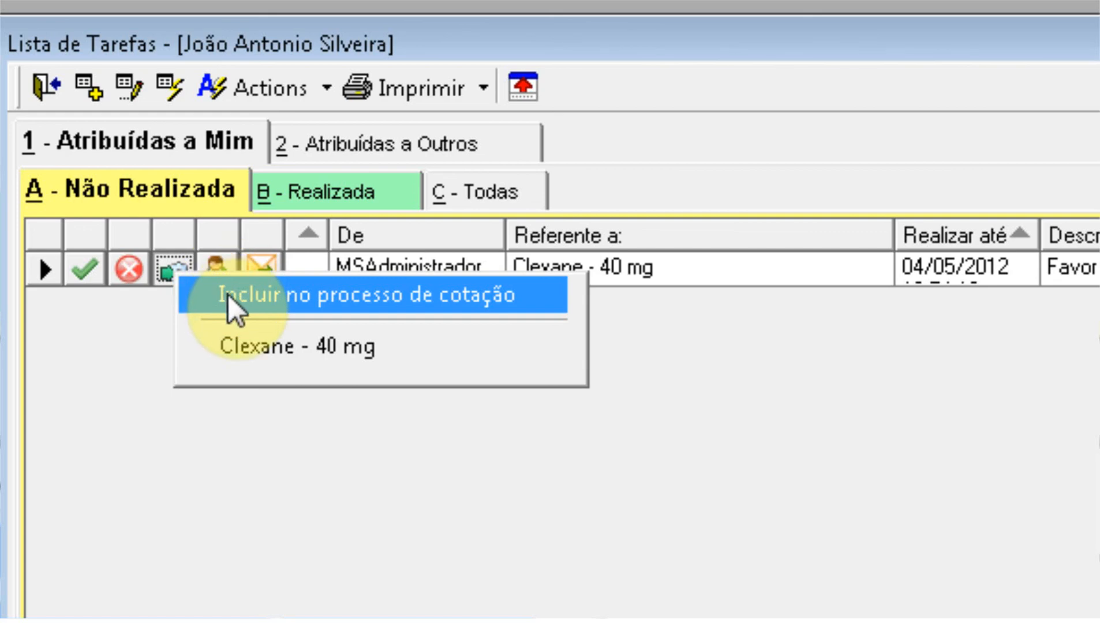
Step: Include the Clexane task in a new quotation process holding 6 Caixa(s) of Clexane - 40 mg
{"action": "left_click", "coordinate": [228, 293]}
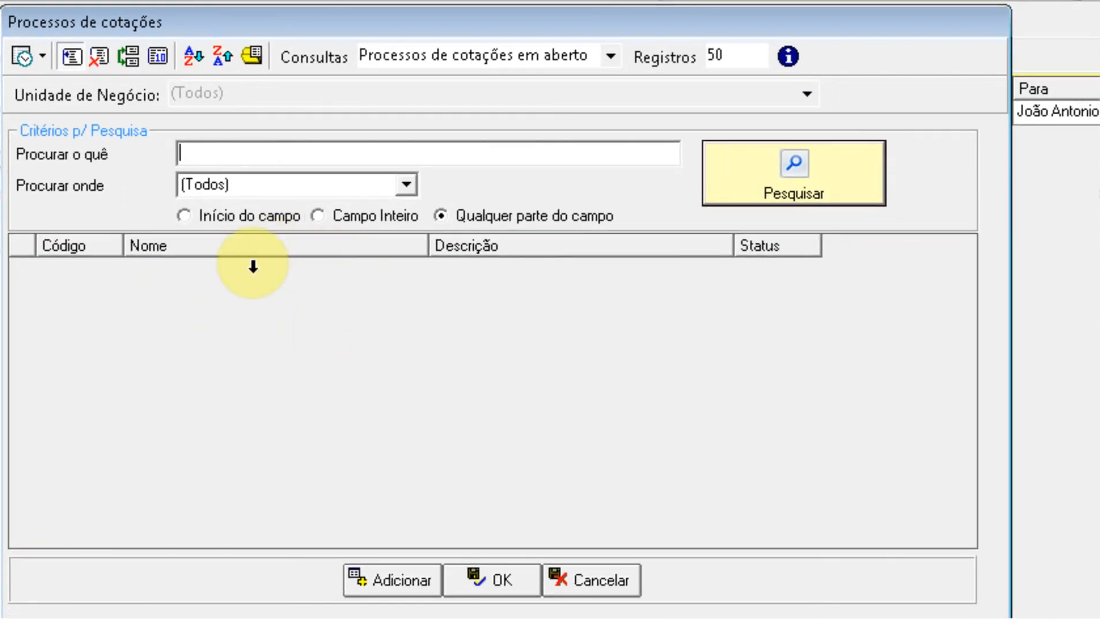
{"action": "left_click", "coordinate": [403, 582]}
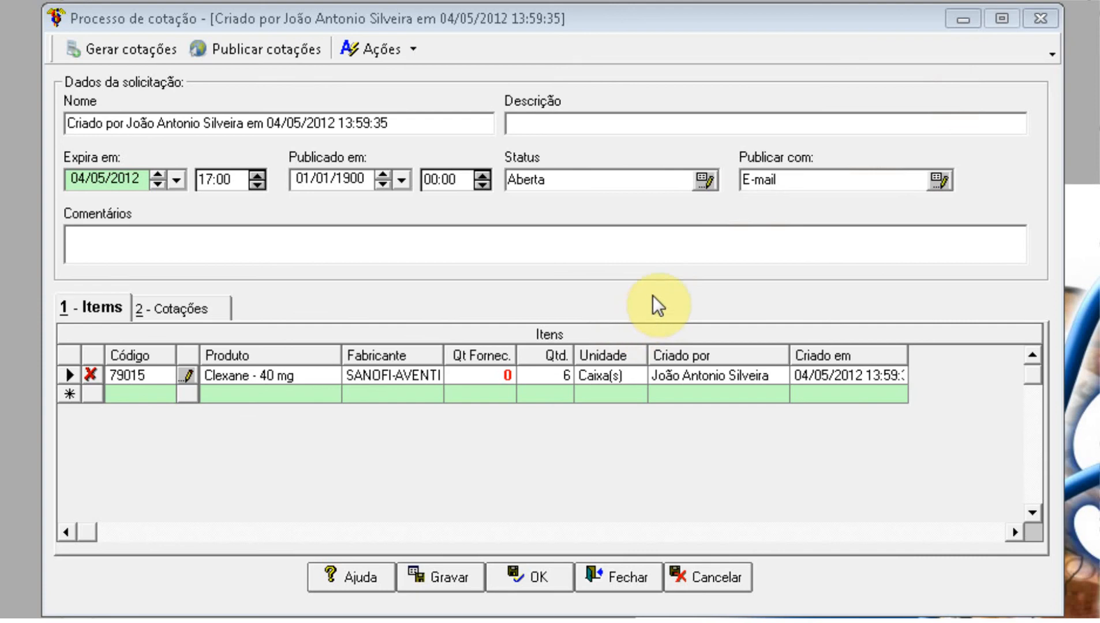
{"action": "left_click", "coordinate": [228, 376]}
{"action": "left_click", "coordinate": [275, 376]}
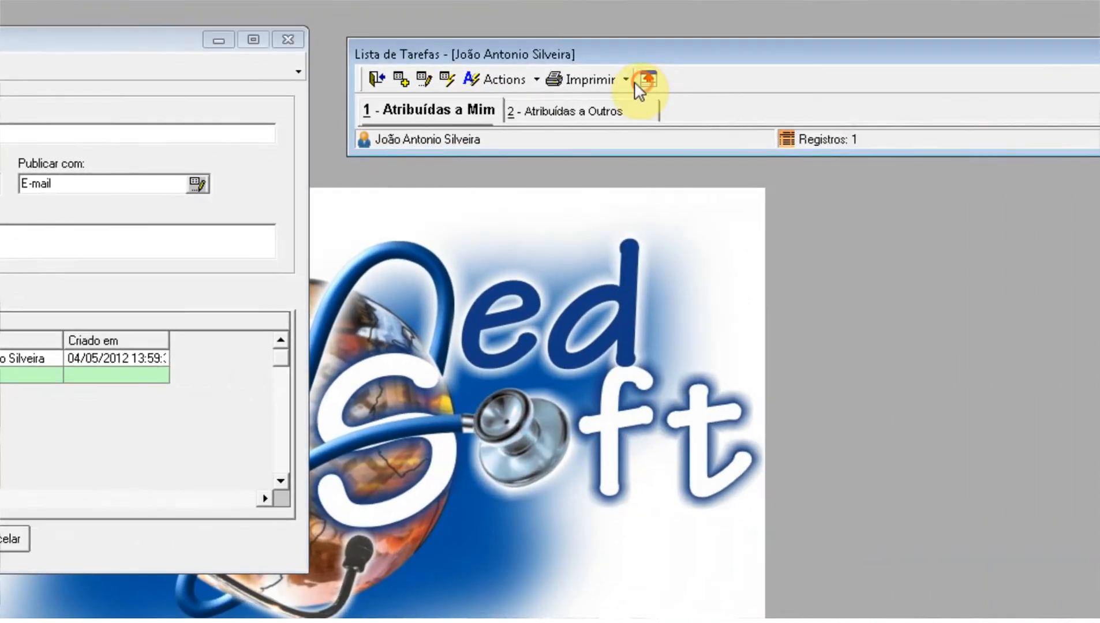
{"action": "left_click", "coordinate": [645, 80]}
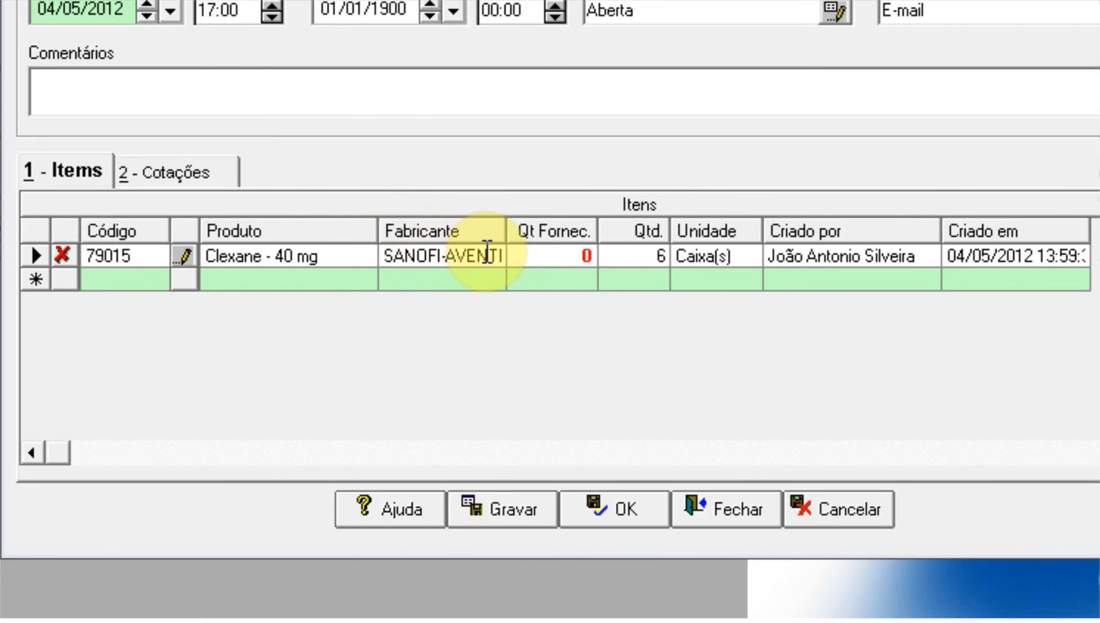
{"action": "left_click", "coordinate": [655, 257]}
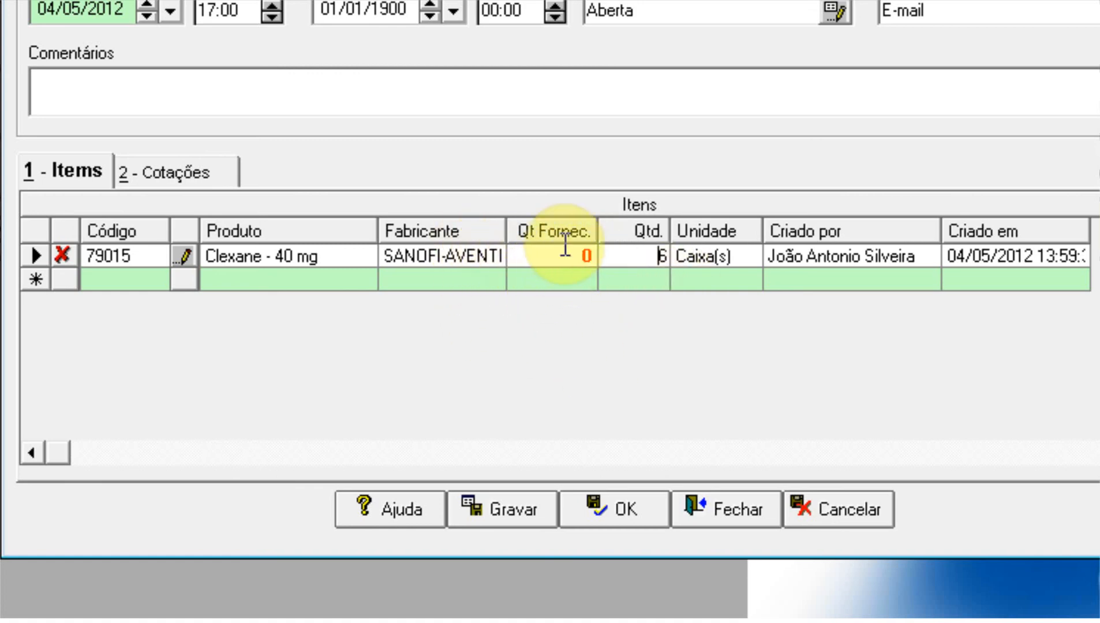
{"action": "left_click", "coordinate": [583, 253]}
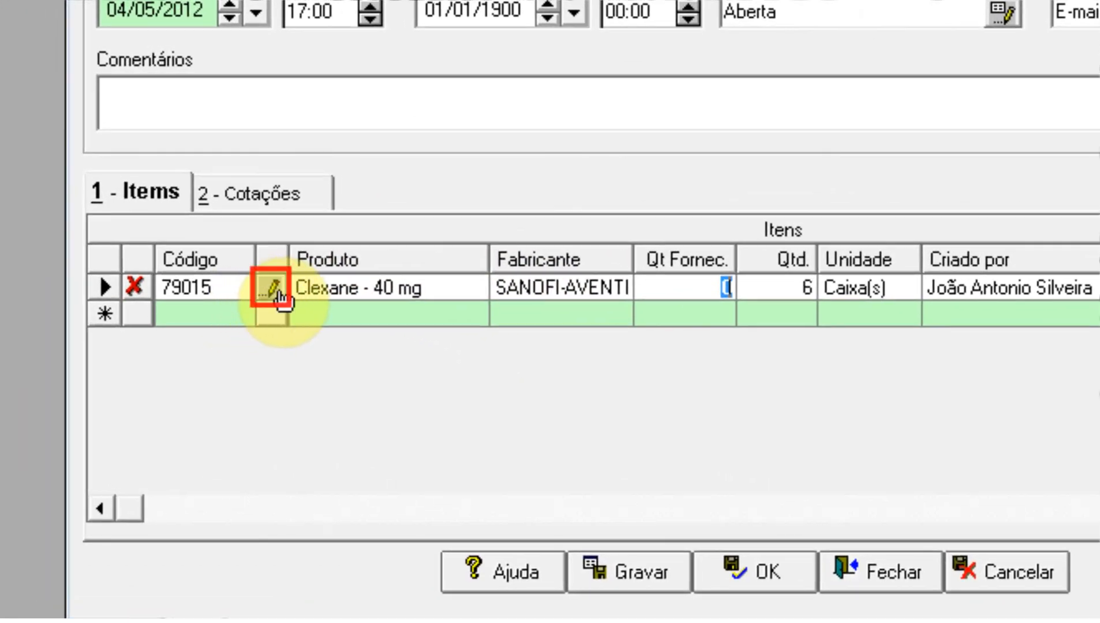
Step: Open the Clexane - 40 mg record from the quotation item at its Estoques > Fornecedores list
{"action": "left_click", "coordinate": [272, 298]}
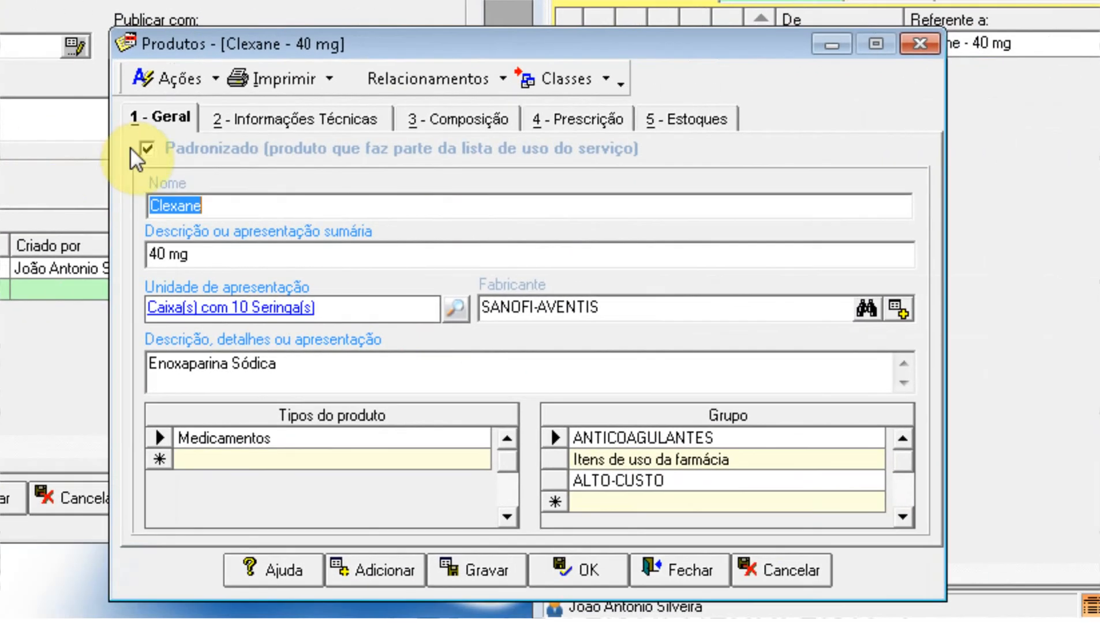
{"action": "left_click", "coordinate": [692, 121]}
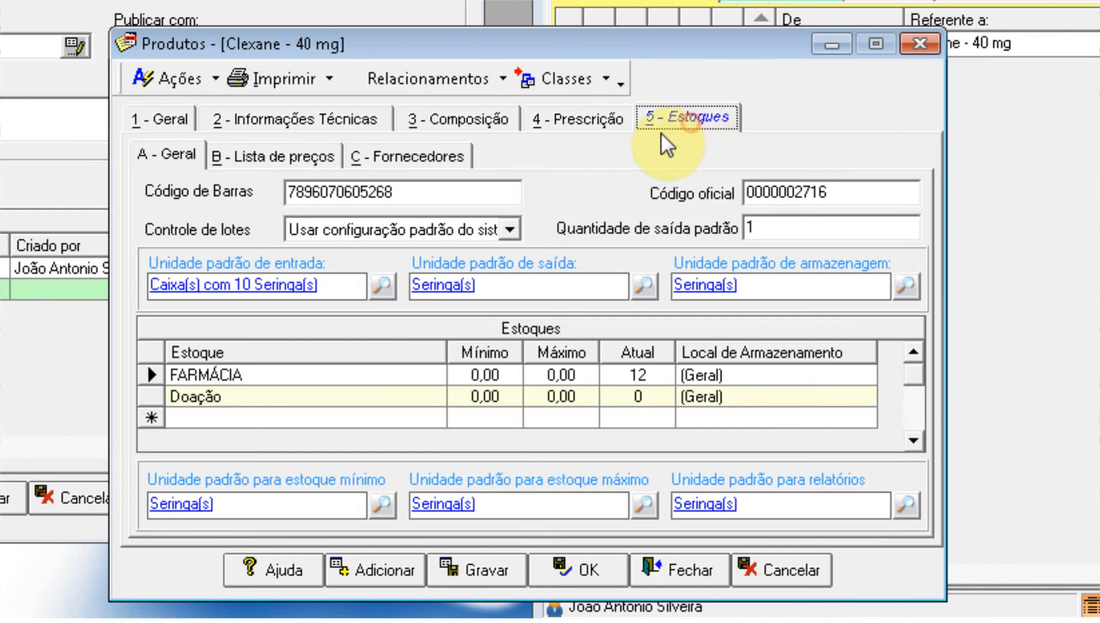
{"action": "left_click", "coordinate": [426, 159]}
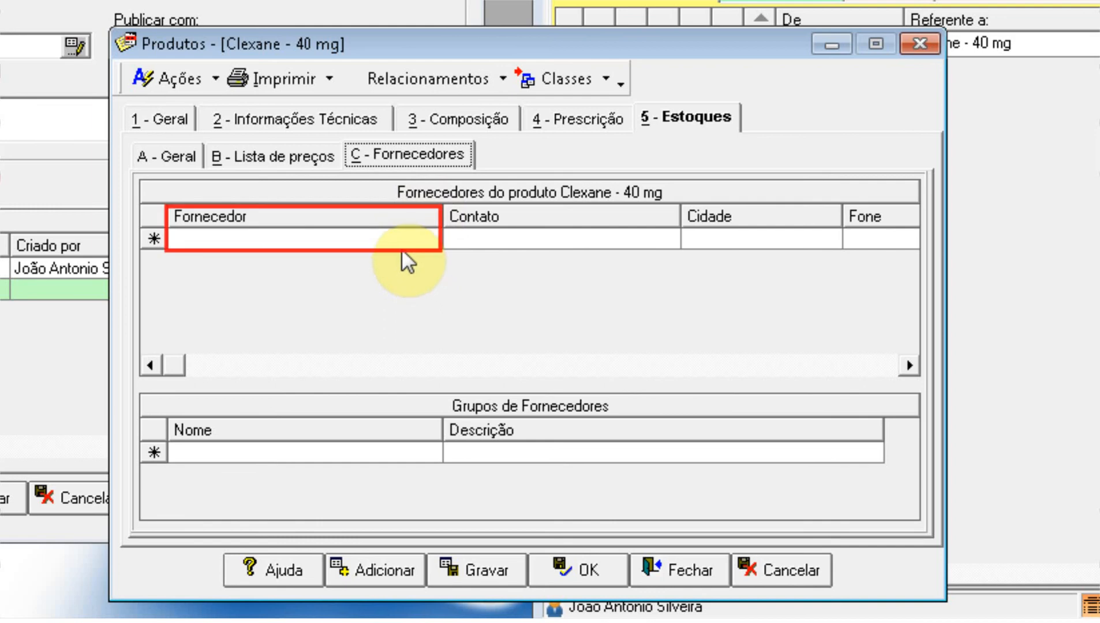
Step: Start a new supplier entry in the Clexane - 40 mg supplier list
{"action": "left_click", "coordinate": [254, 239]}
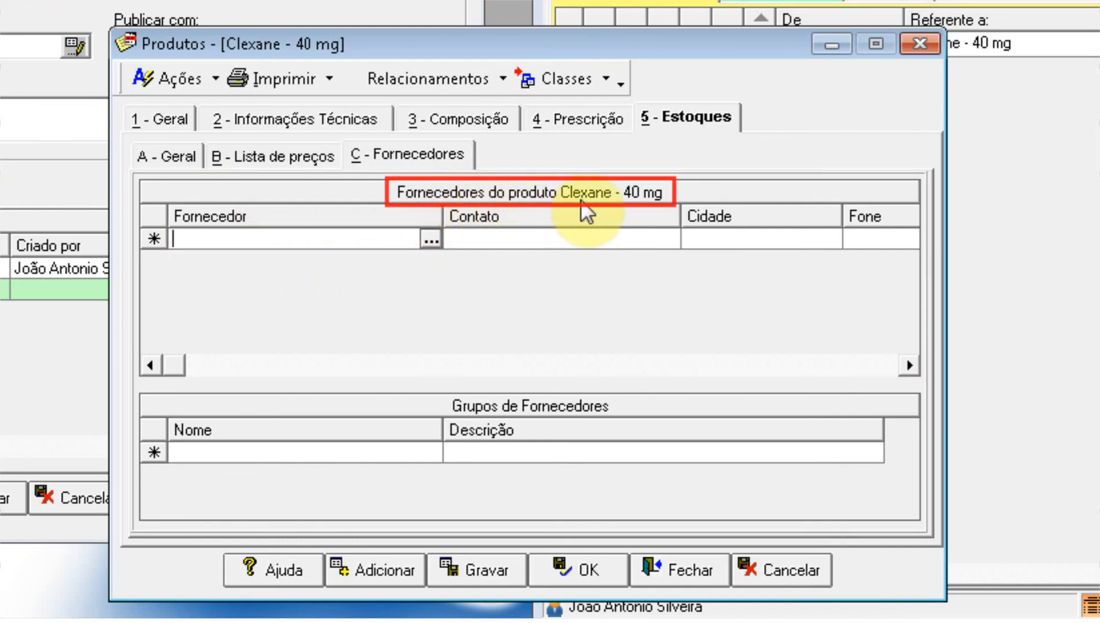
Step: Add A P Tortelli and A. Garcia Com. as suppliers of Clexane - 40 mg
{"action": "left_click", "coordinate": [428, 241]}
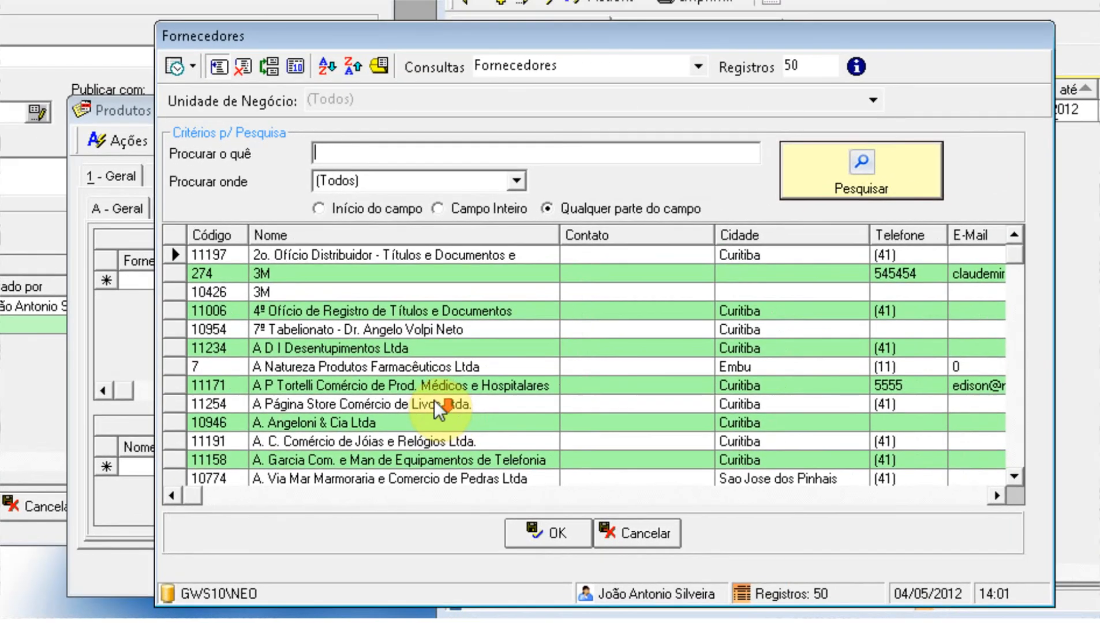
{"action": "left_click", "coordinate": [346, 388]}
{"action": "left_click", "coordinate": [543, 535]}
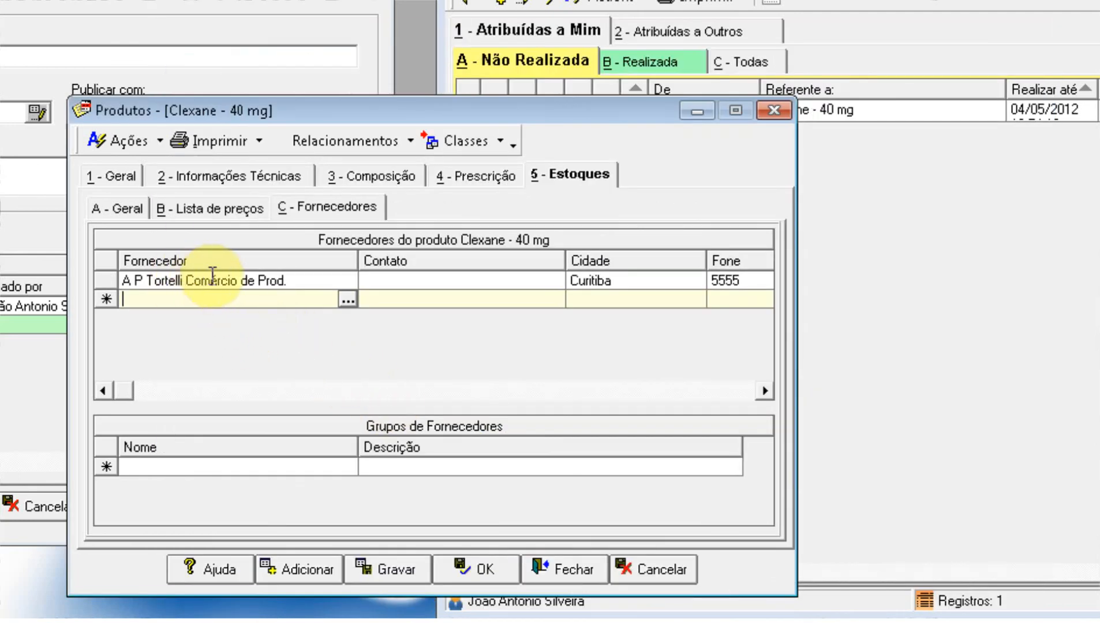
{"action": "left_click", "coordinate": [347, 300]}
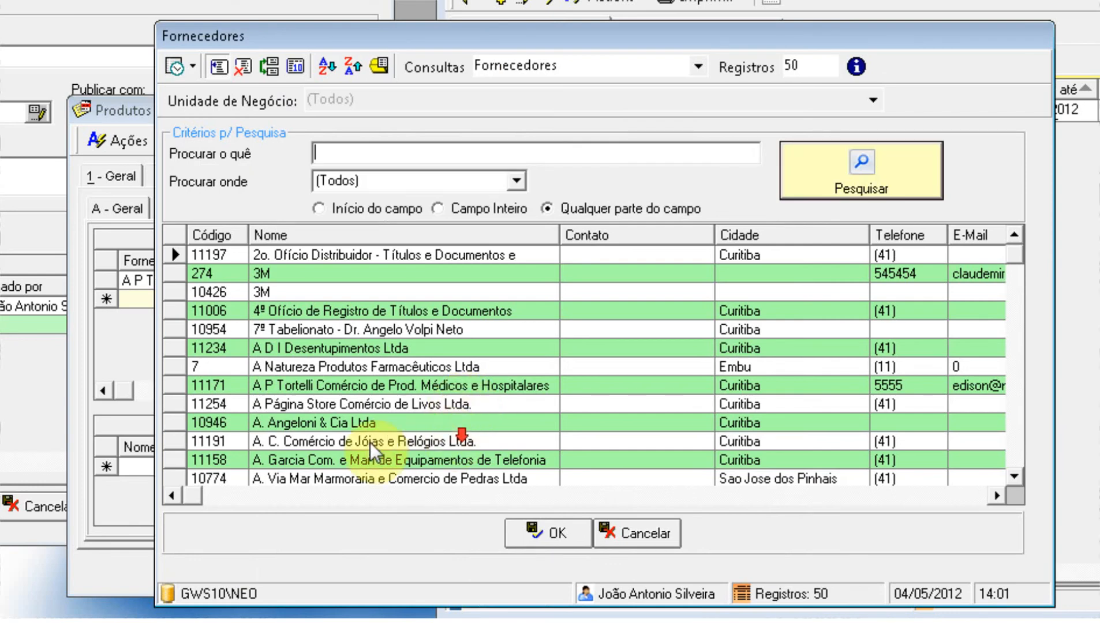
{"action": "left_click", "coordinate": [348, 455]}
{"action": "scroll", "coordinate": [348, 455], "scroll_direction": "down", "scroll_amount": 4}
{"action": "scroll", "coordinate": [372, 400], "scroll_direction": "up", "scroll_amount": 3}
{"action": "left_click", "coordinate": [518, 511]}
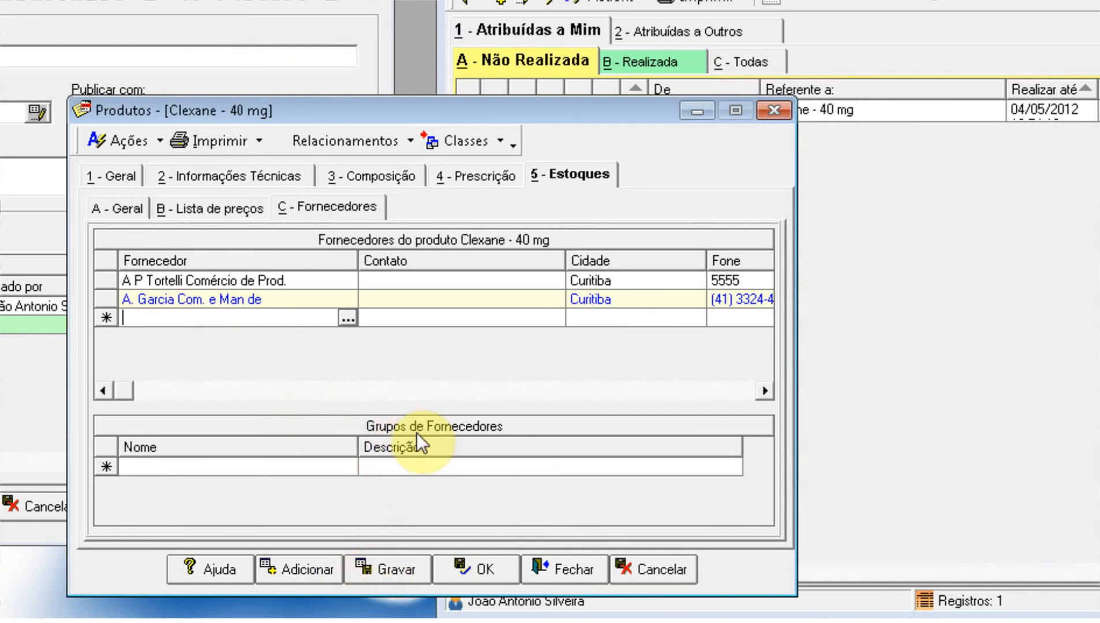
Step: Accept the product changes and save the quotation process, now showing Clexane with 2 suppliers
{"action": "left_click", "coordinate": [501, 580]}
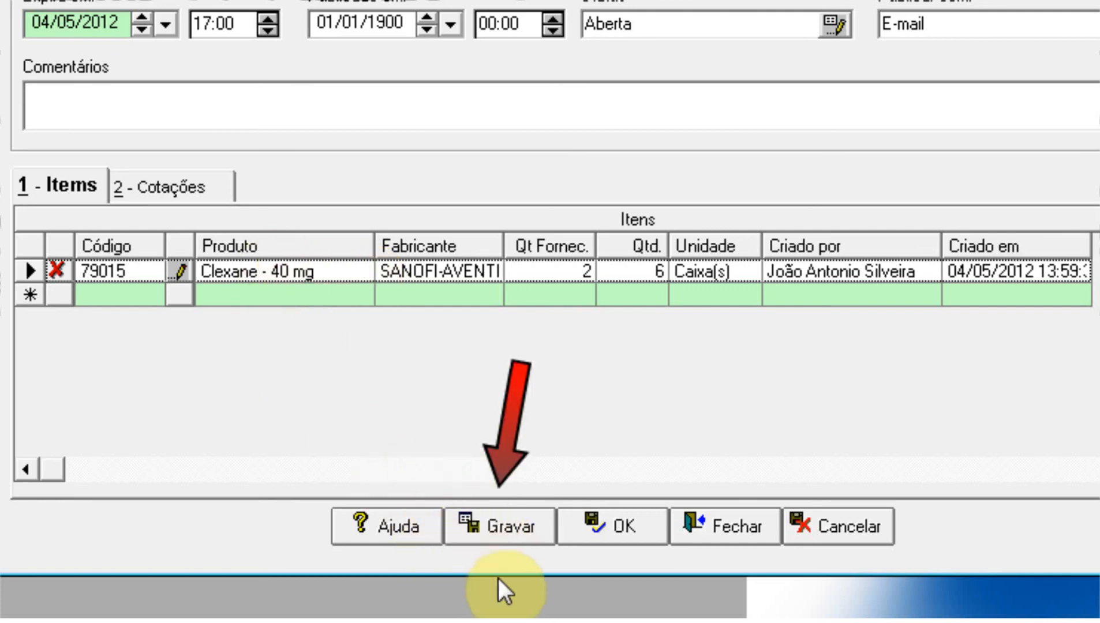
{"action": "left_click", "coordinate": [478, 529]}
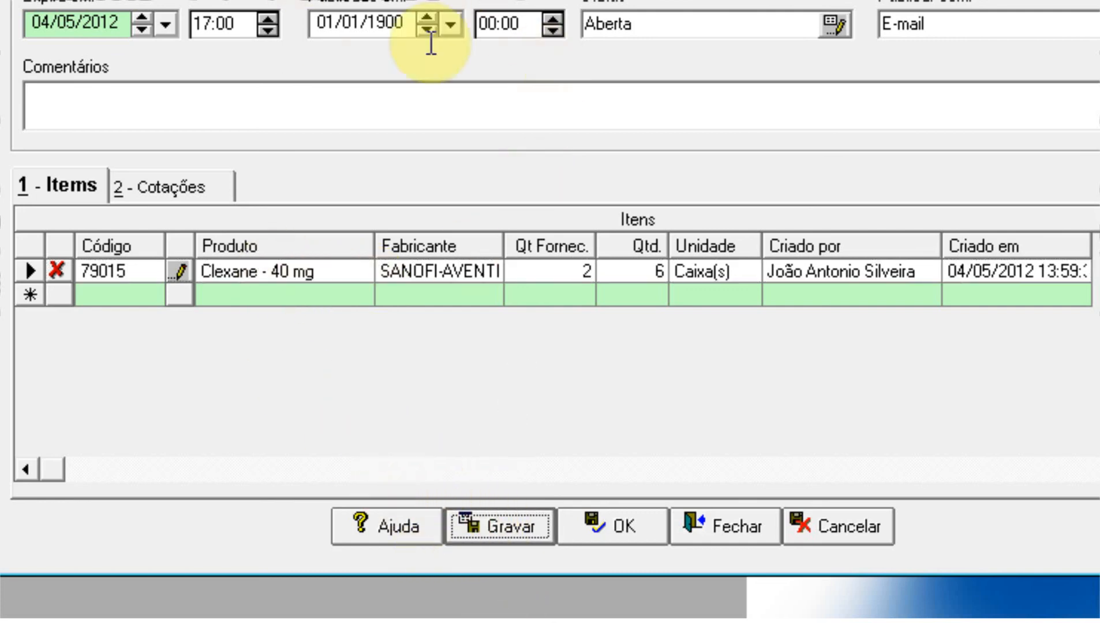
{"action": "left_click", "coordinate": [191, 187]}
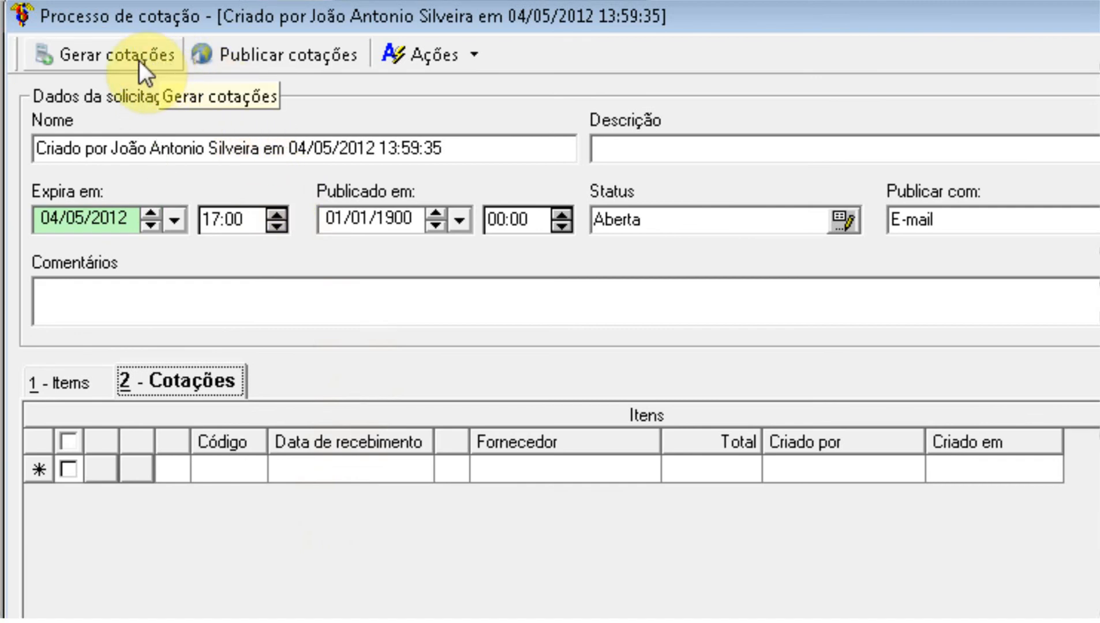
{"action": "left_click", "coordinate": [81, 375]}
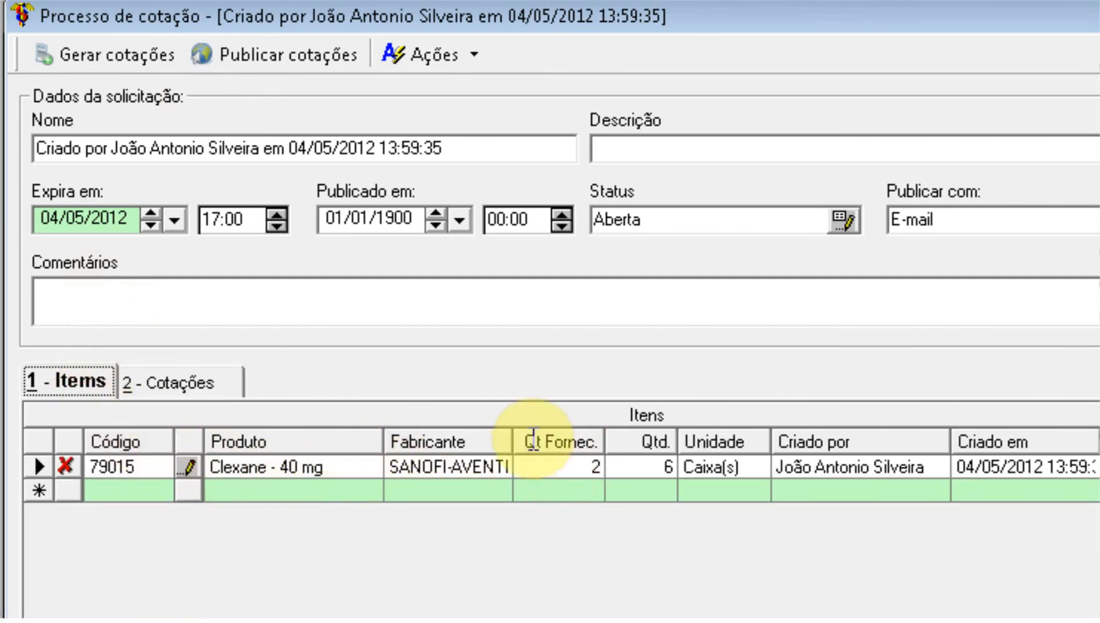
{"action": "left_click", "coordinate": [195, 381]}
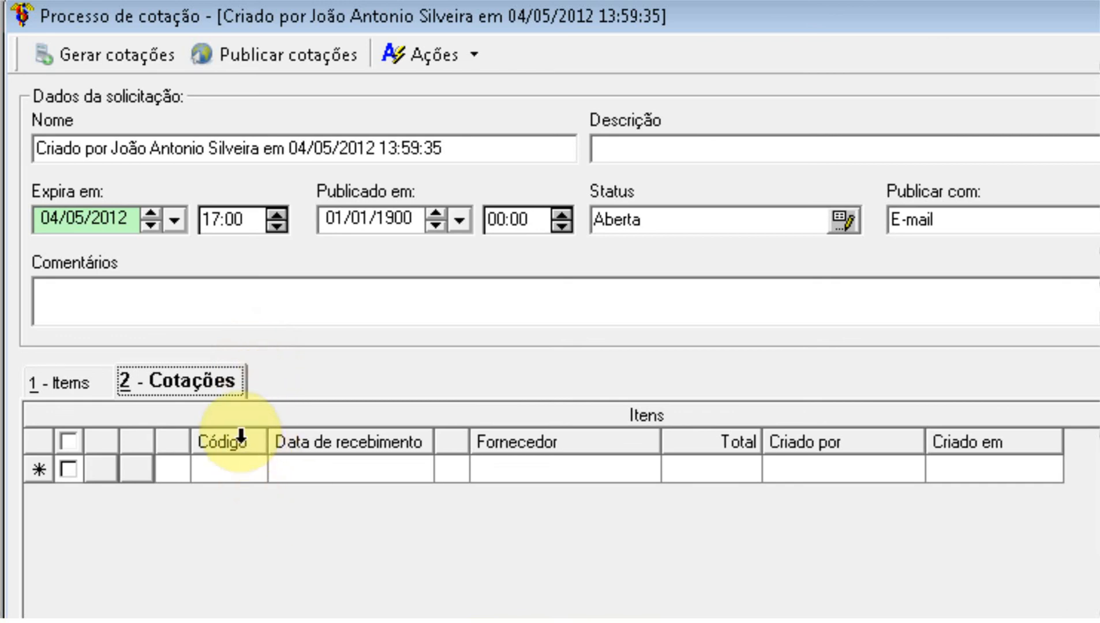
{"action": "left_click", "coordinate": [132, 49]}
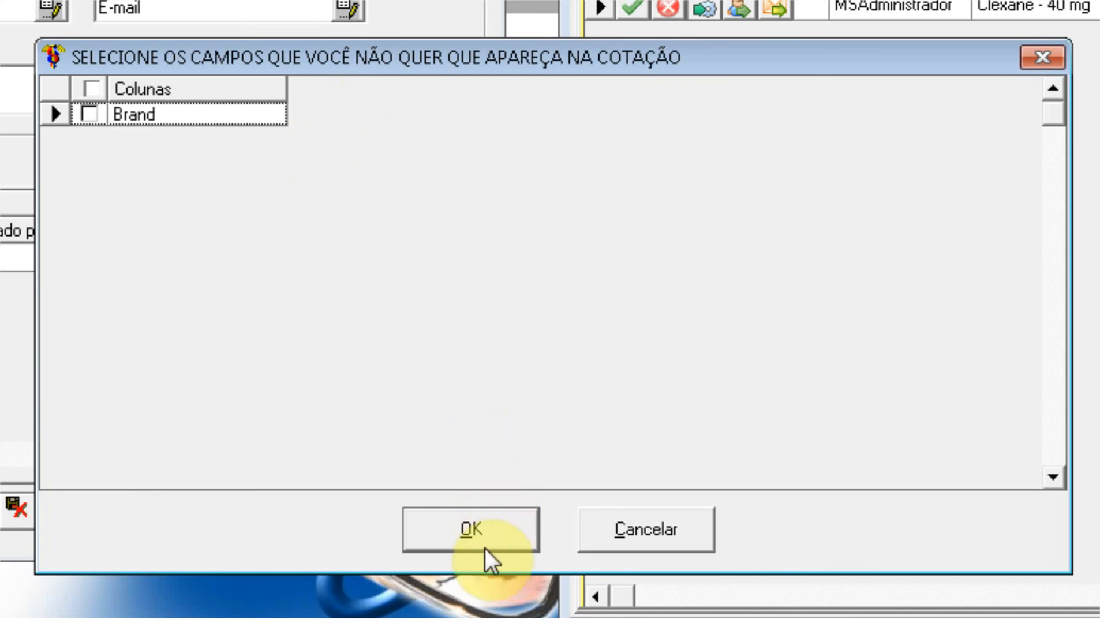
{"action": "left_click", "coordinate": [479, 530]}
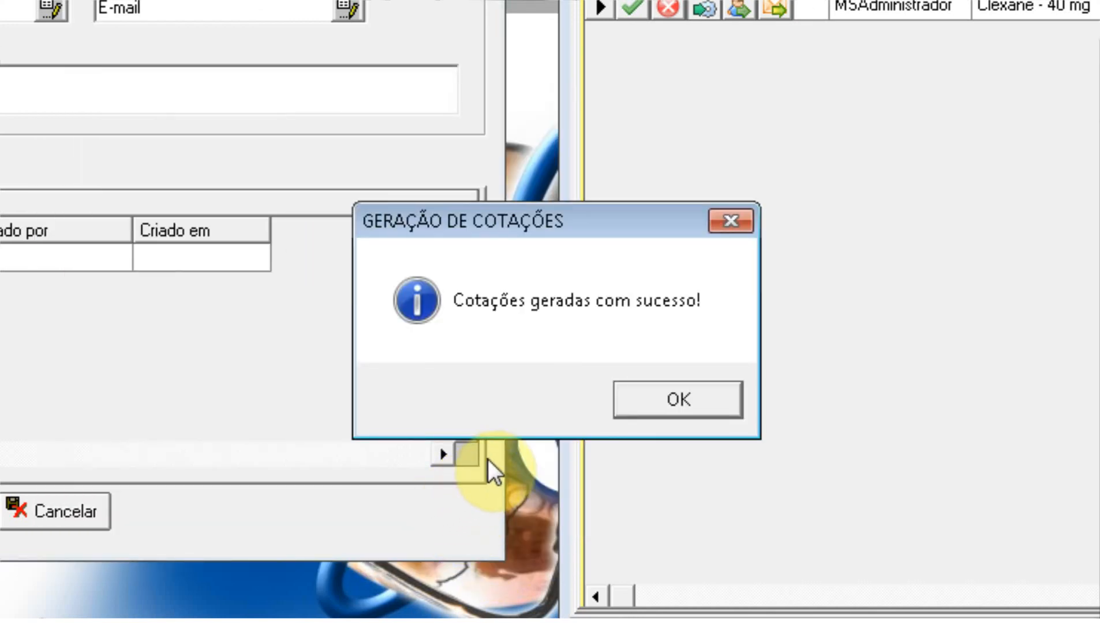
{"action": "left_click", "coordinate": [666, 398]}
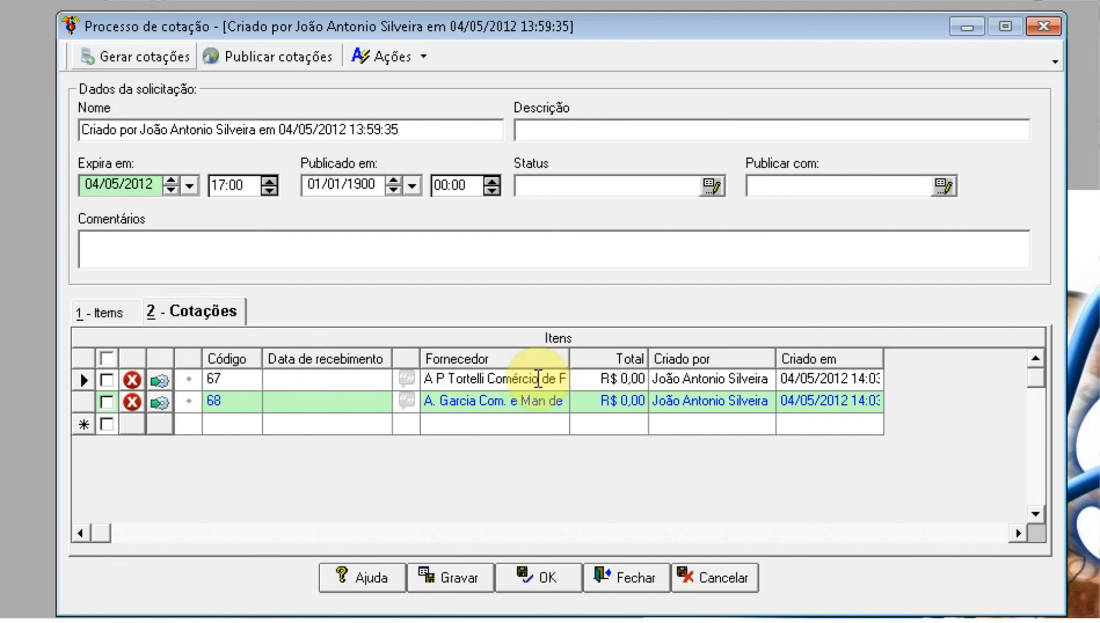
{"action": "double_click", "coordinate": [620, 380]}
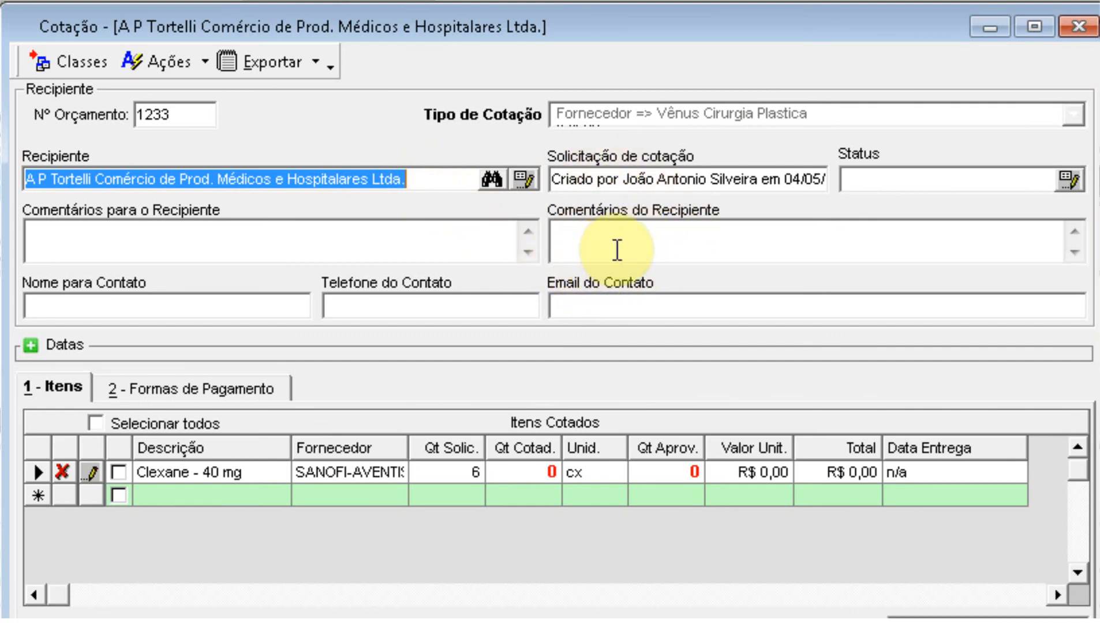
{"action": "left_click", "coordinate": [413, 243]}
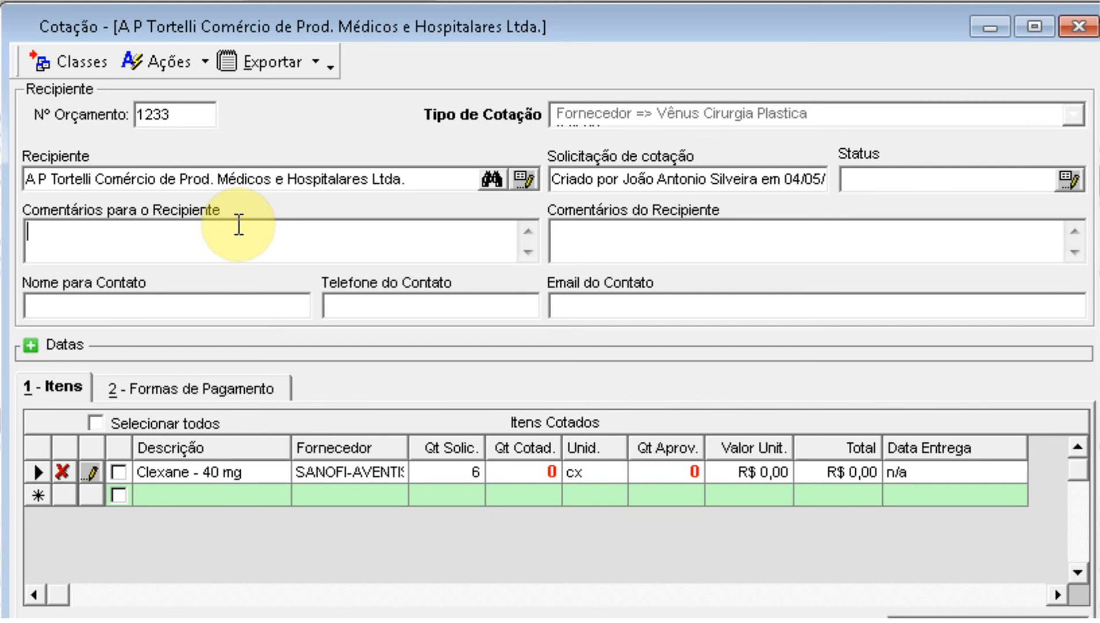
{"action": "type", "text": "Não"}
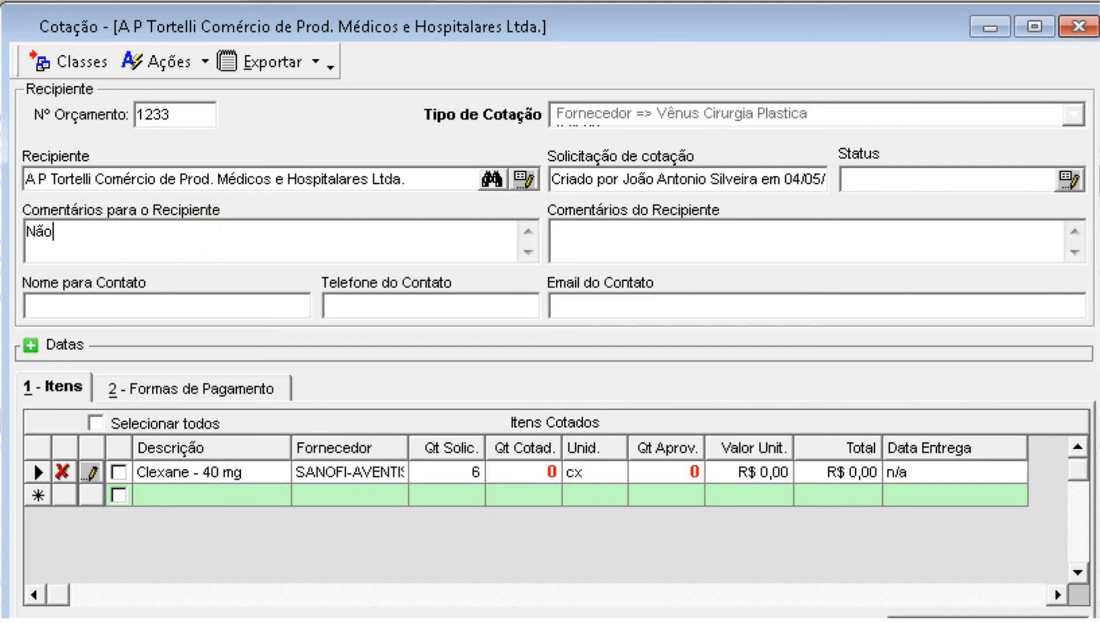
{"action": "type", "text": " importa a marca"}
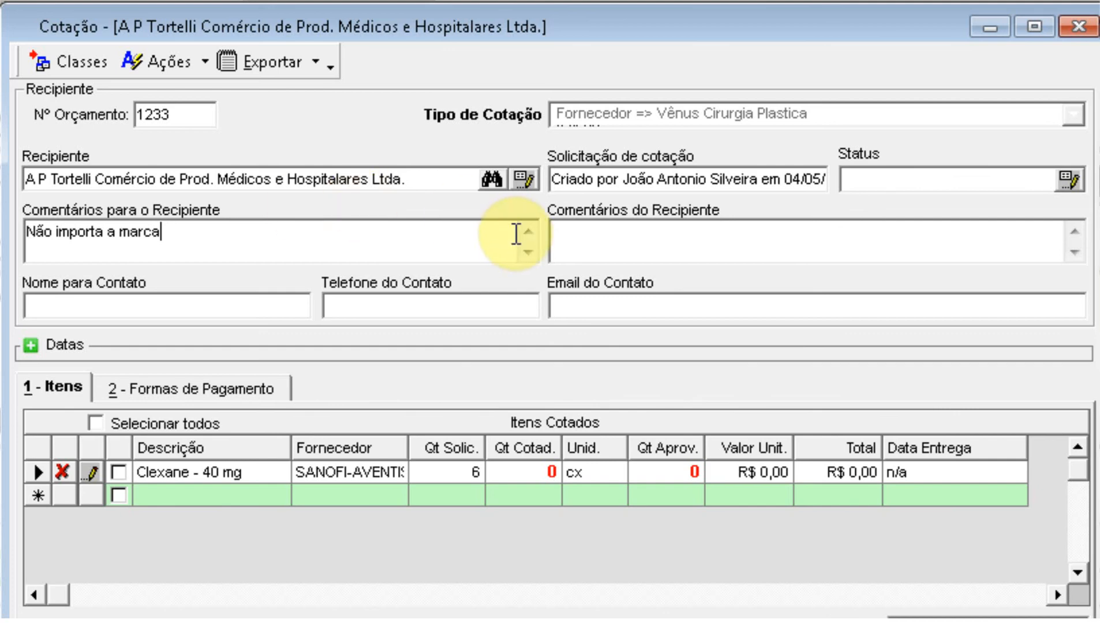
{"action": "left_click", "coordinate": [618, 243]}
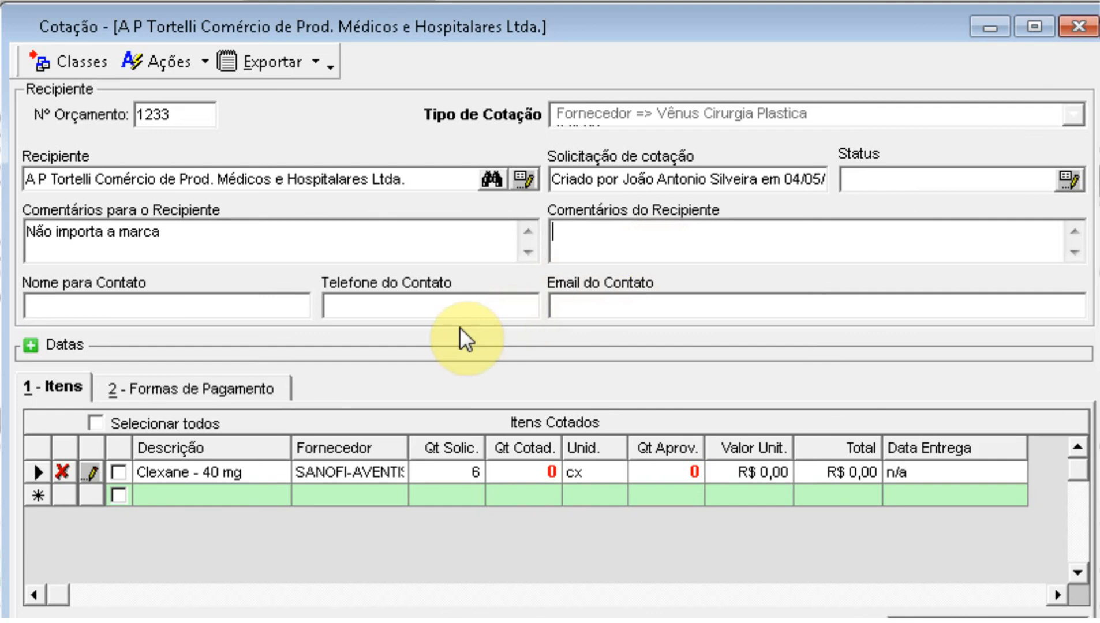
{"action": "left_click", "coordinate": [245, 310]}
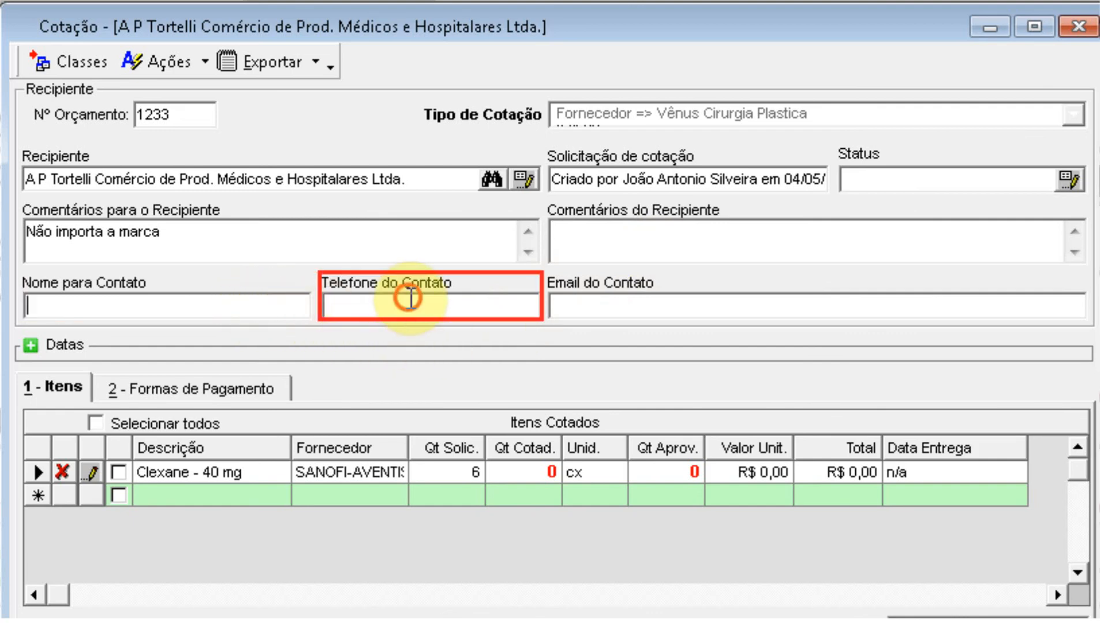
{"action": "left_click", "coordinate": [612, 303]}
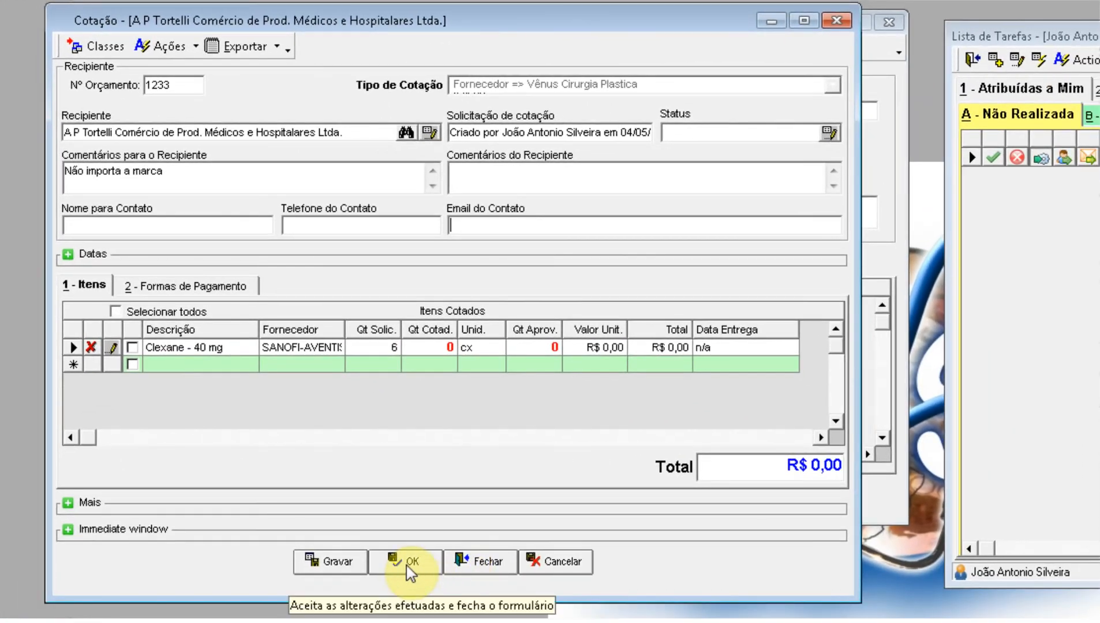
Step: Accept the Cotação form, tick quotations 67 and 68, and publish them
{"action": "left_click", "coordinate": [407, 563]}
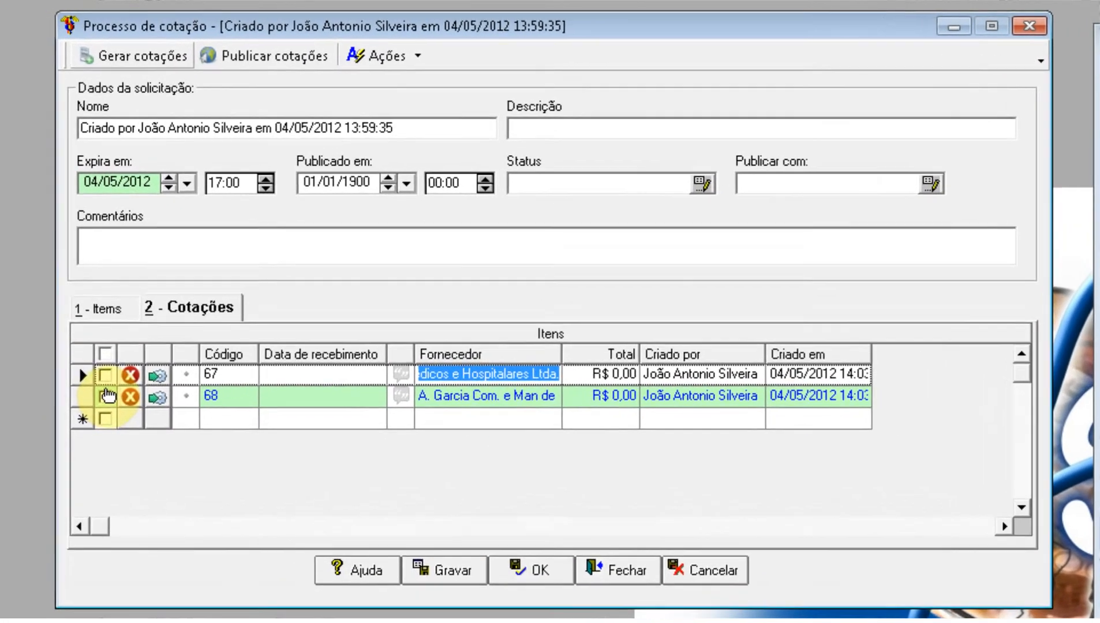
{"action": "left_click", "coordinate": [106, 377]}
{"action": "left_click", "coordinate": [106, 396]}
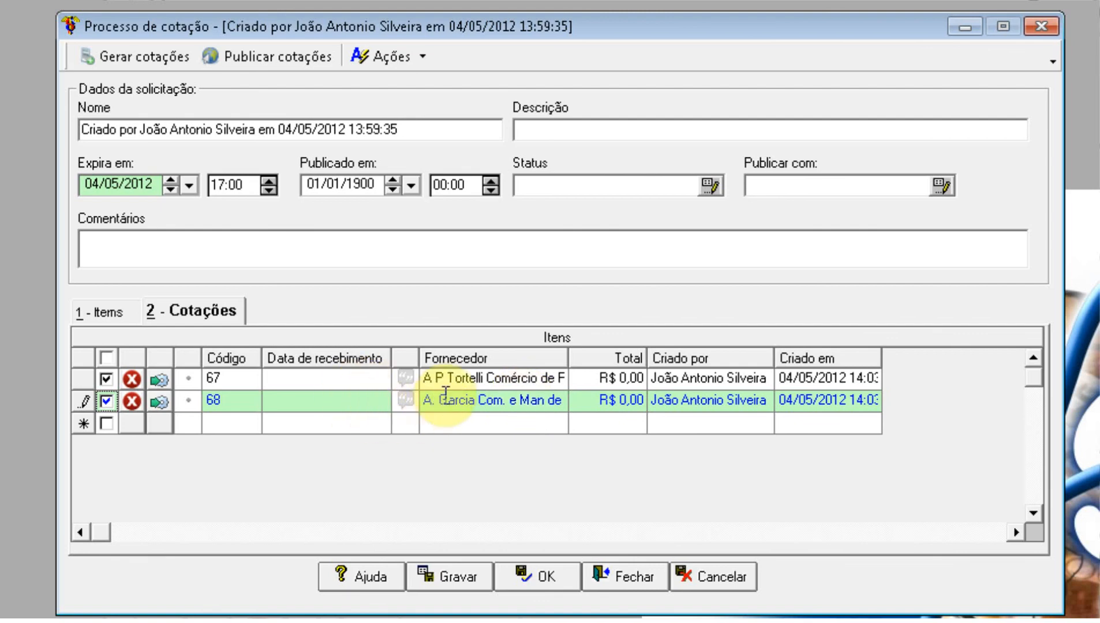
{"action": "left_click", "coordinate": [301, 60]}
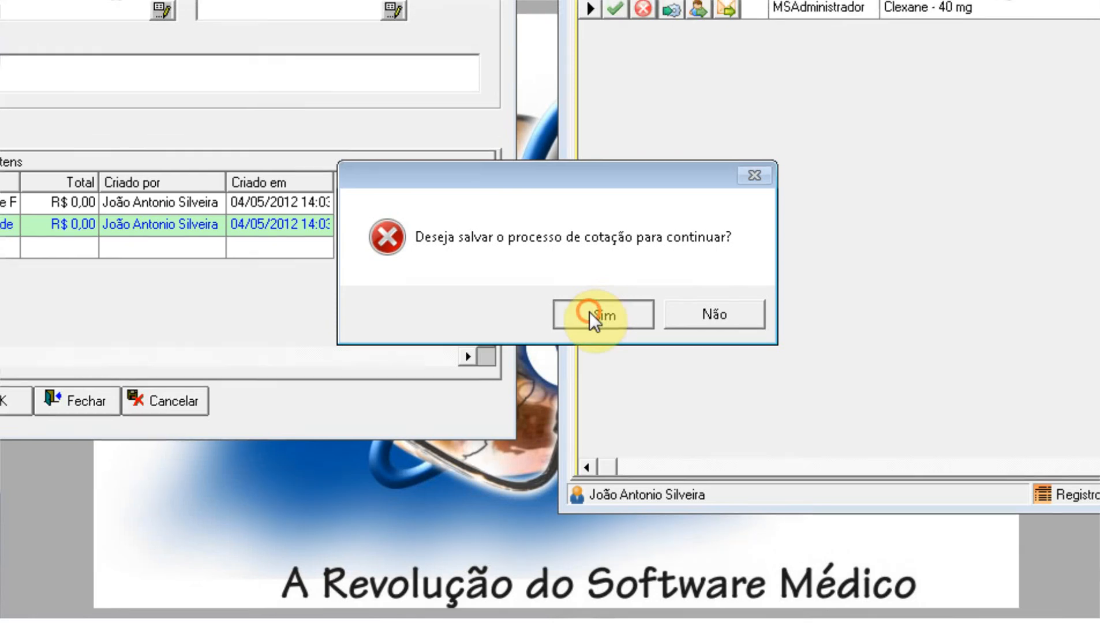
Step: Save the quotation process, enter the supplier's e-mail address, and store it in the supplier record
{"action": "left_click", "coordinate": [592, 300]}
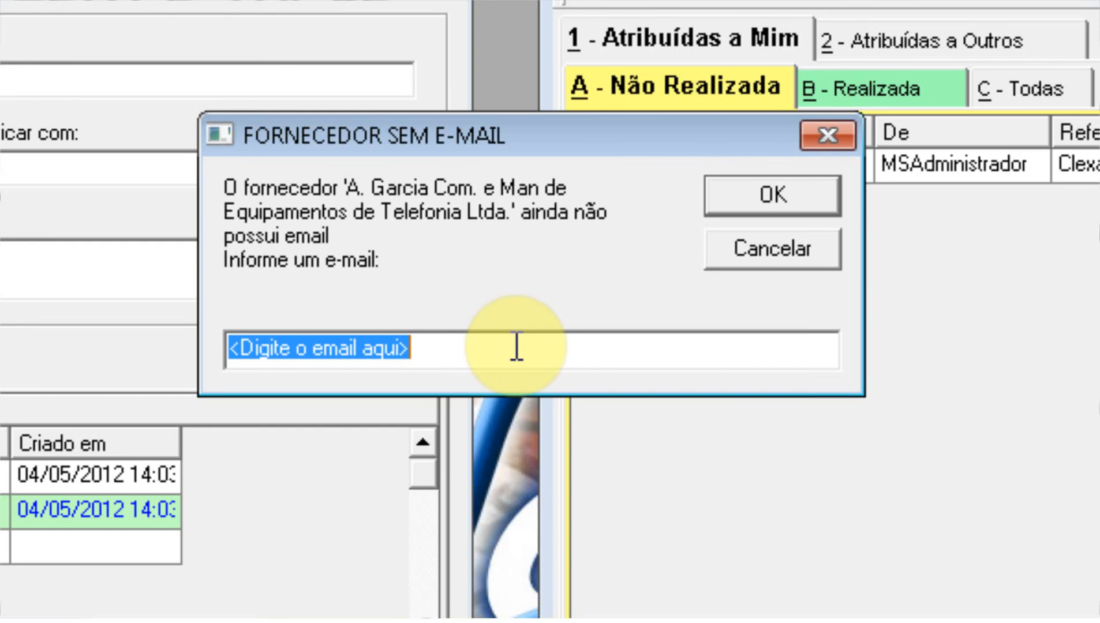
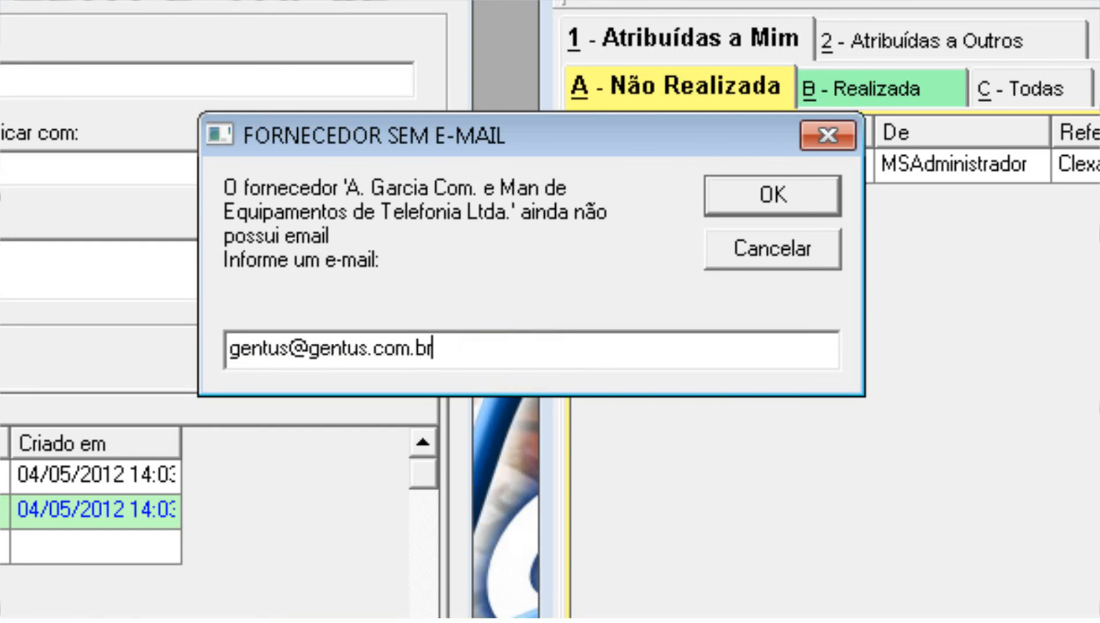
{"action": "left_click", "coordinate": [795, 198]}
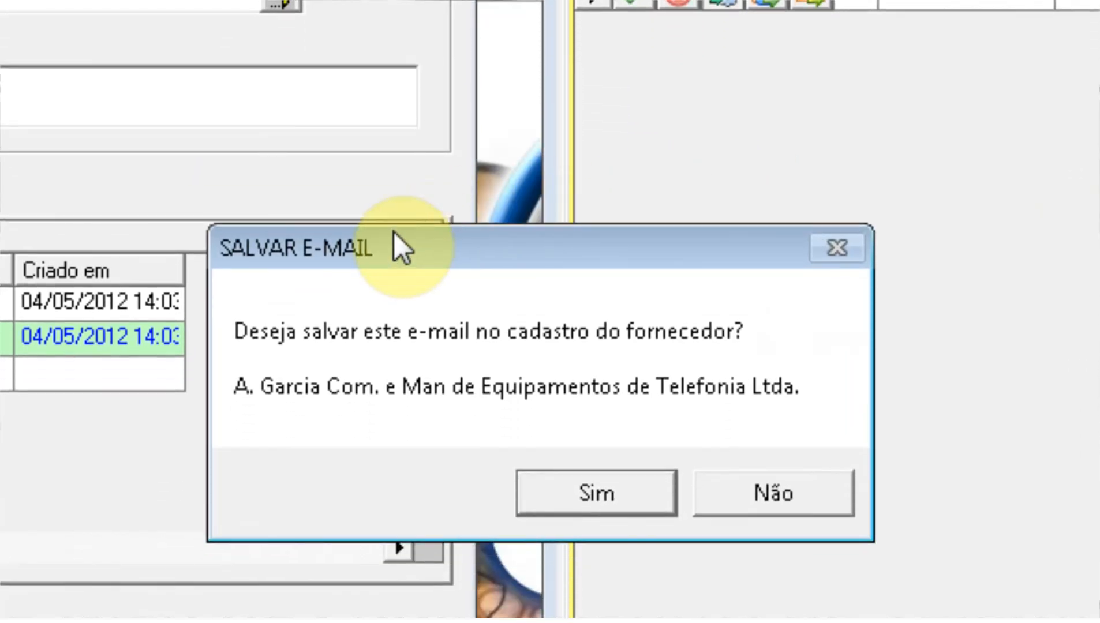
{"action": "left_click_drag", "start_coordinate": [405, 242], "coordinate": [405, 121]}
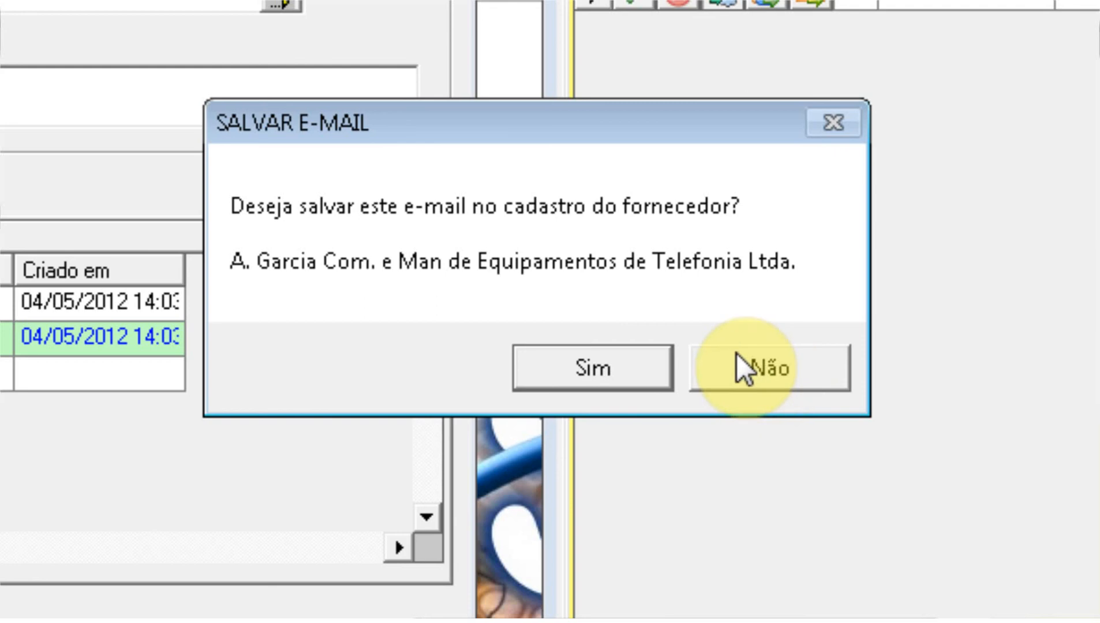
{"action": "left_click", "coordinate": [613, 367]}
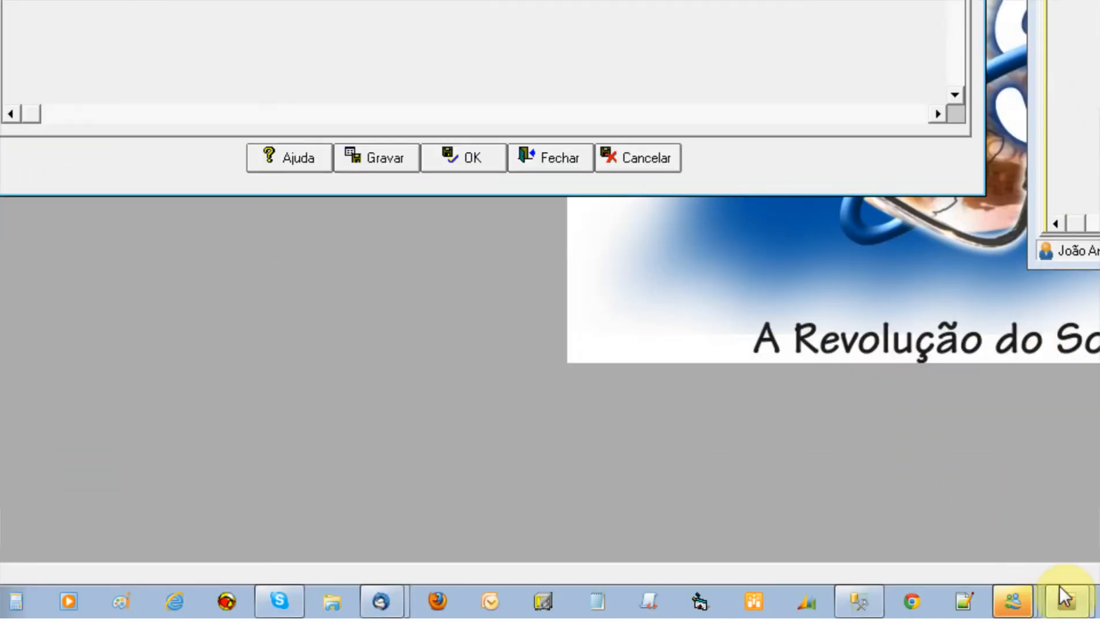
Step: Bring the supplier's Thunderbird quotation draft forward and select 'adobe' in its download link
{"action": "mouse_move", "coordinate": [383, 600]}
{"action": "left_click", "coordinate": [438, 515]}
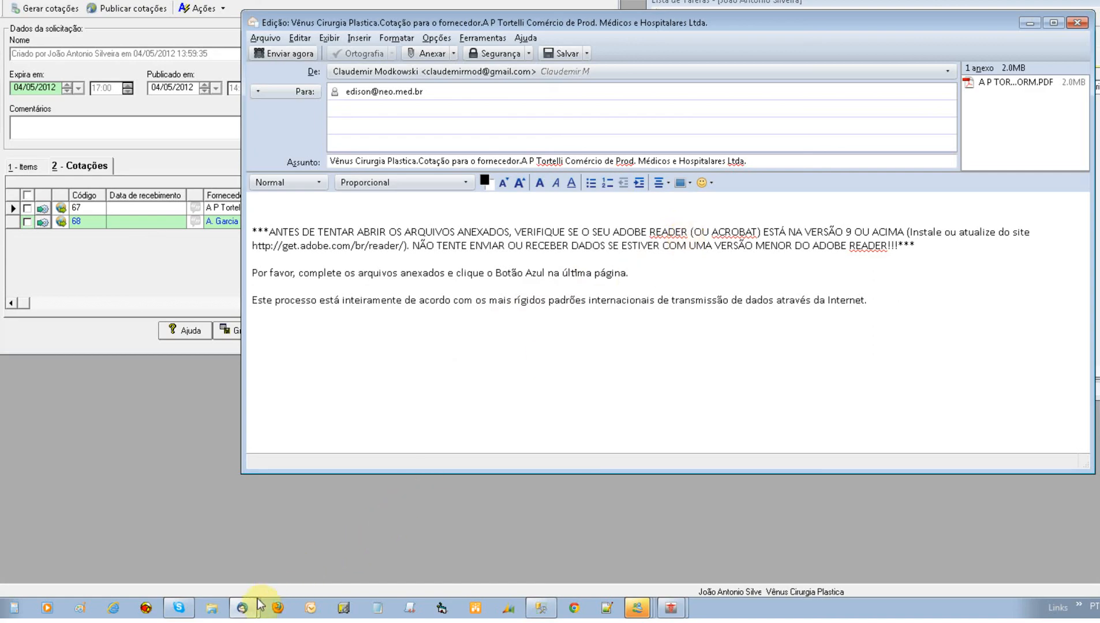
{"action": "left_click", "coordinate": [258, 580]}
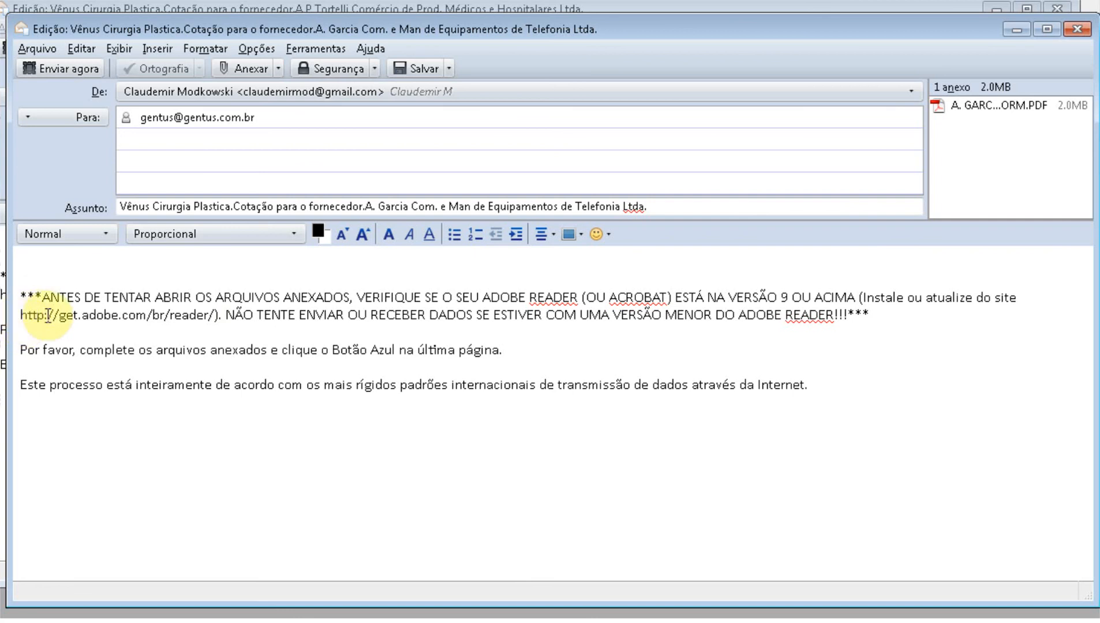
{"action": "double_click", "coordinate": [93, 314]}
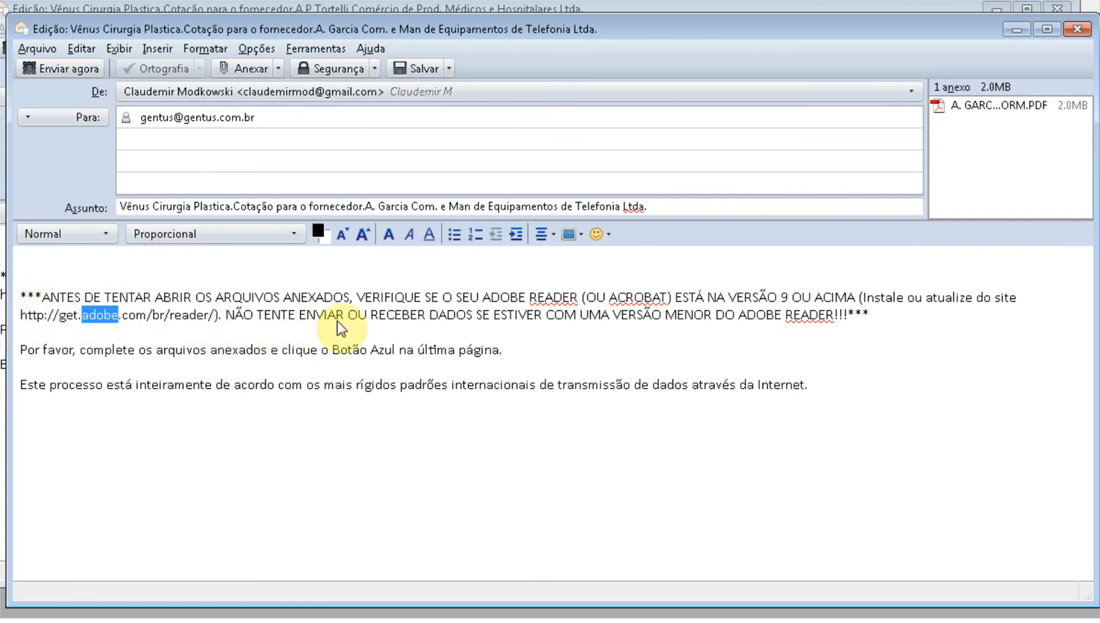
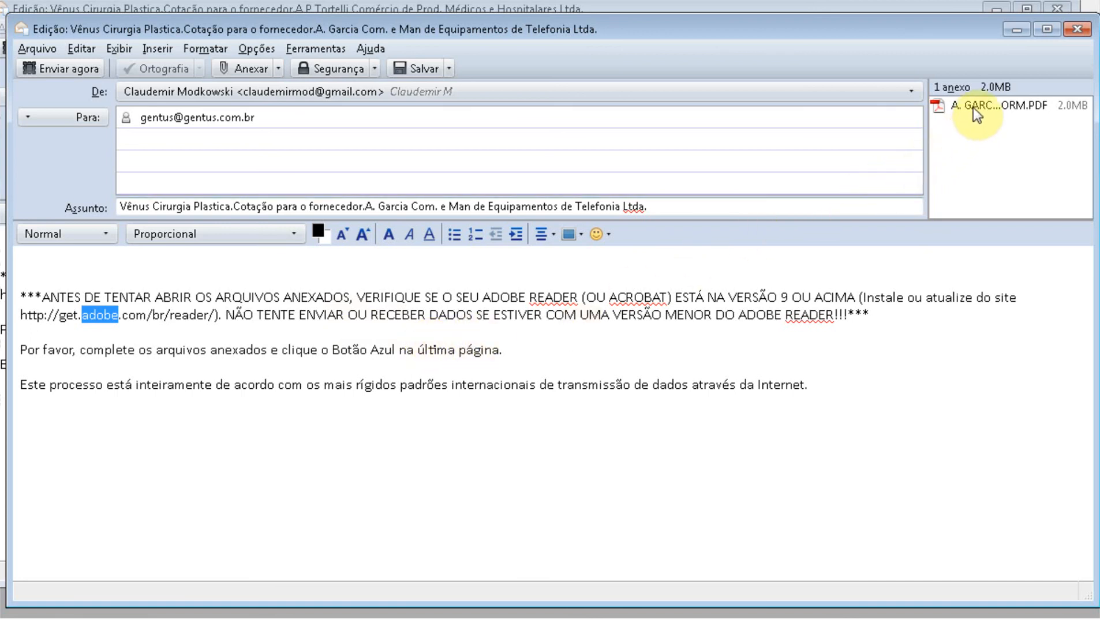
Step: Open the quotation PDF attached to the Thunderbird draft in Adobe Reader
{"action": "double_click", "coordinate": [973, 107]}
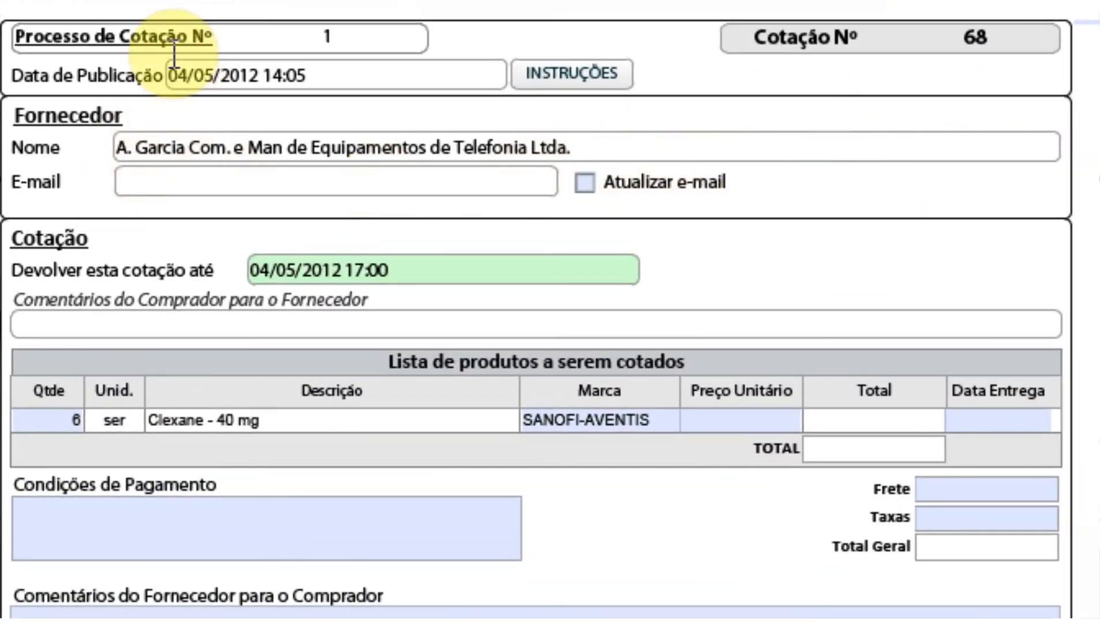
Step: Point out the quotation process number and select quotation number 68 in the form header
{"action": "left_click", "coordinate": [332, 40]}
{"action": "left_click", "coordinate": [960, 44]}
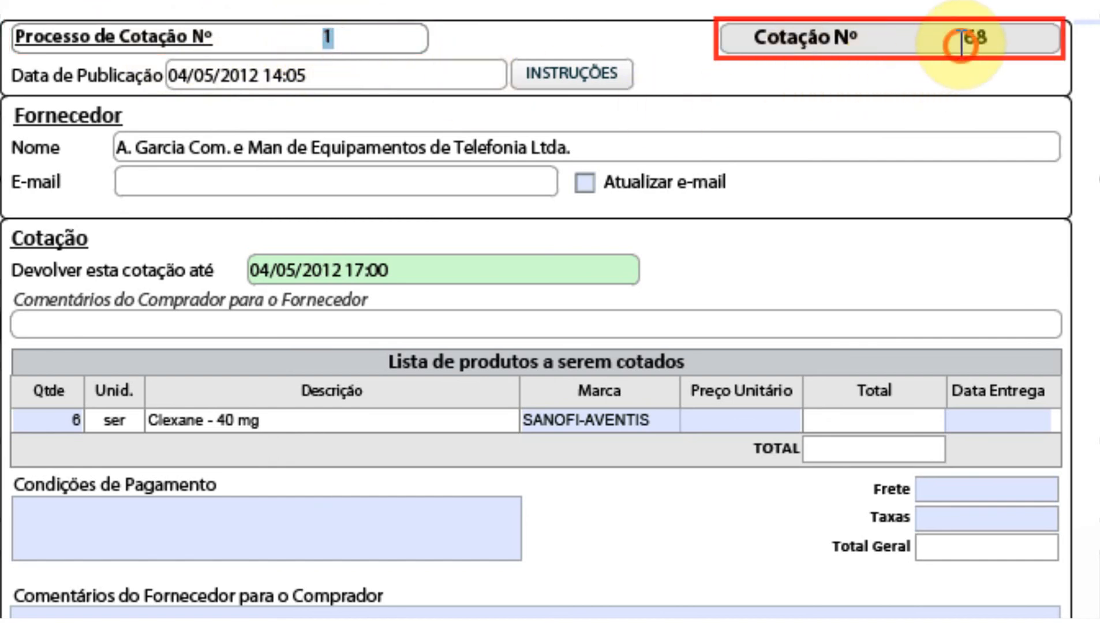
{"action": "double_click", "coordinate": [981, 39]}
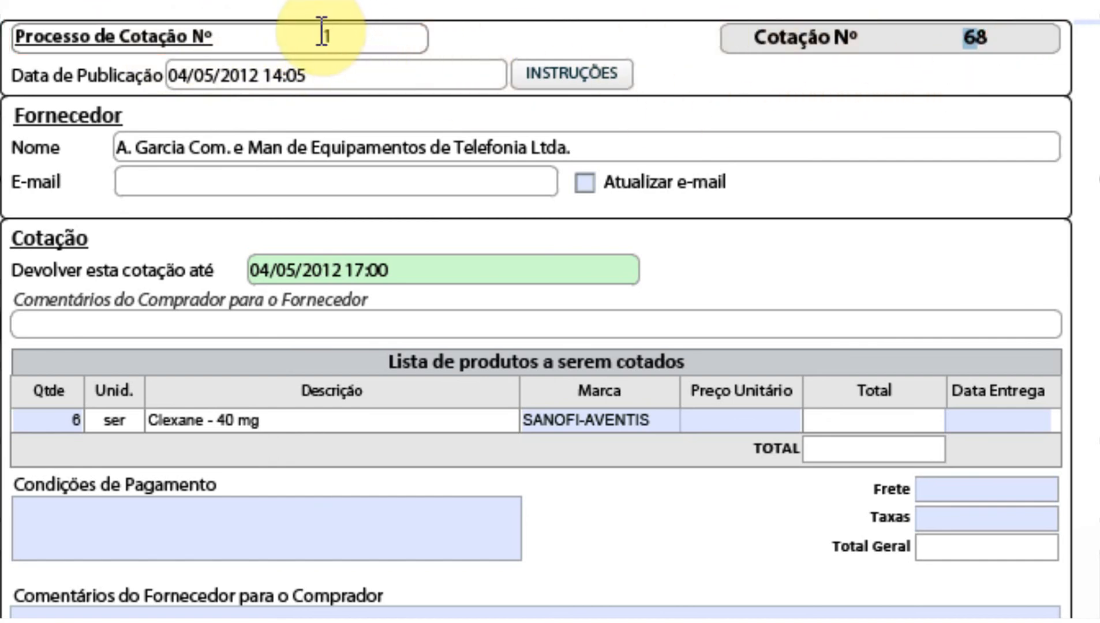
{"action": "mouse_move", "coordinate": [965, 38]}
{"action": "left_mouse_down"}
{"action": "mouse_move", "coordinate": [1003, 39]}
{"action": "mouse_move", "coordinate": [983, 37]}
{"action": "left_mouse_up"}
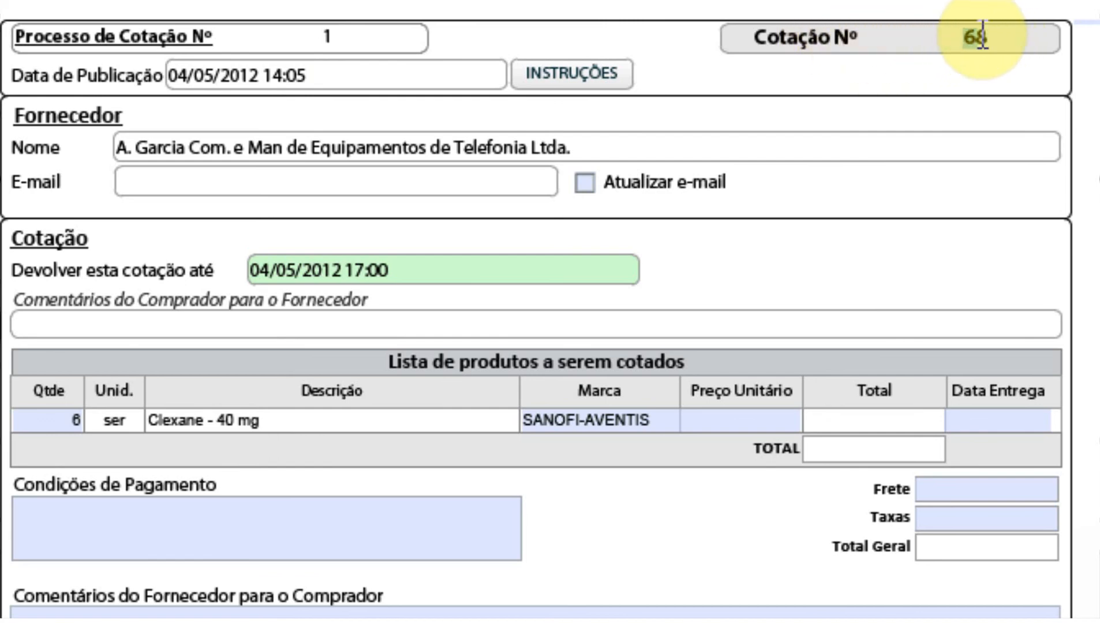
{"action": "left_click", "coordinate": [324, 37]}
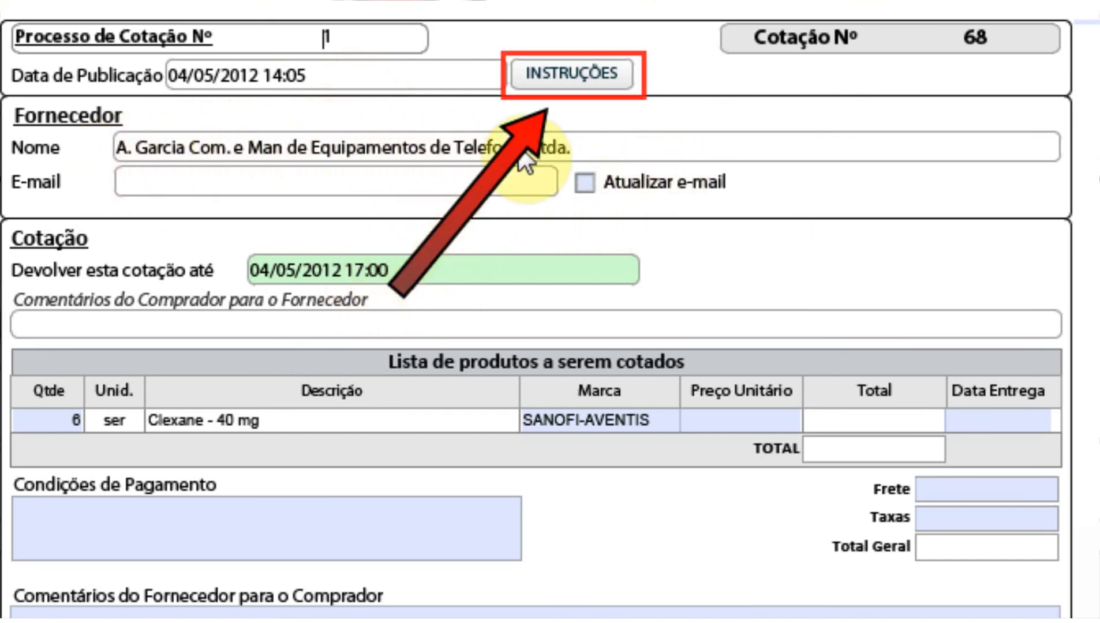
Step: Review the form's INSTRUÇÕES, then tick Atualizar e-mail beside the supplier E-mail field
{"action": "left_click", "coordinate": [562, 82]}
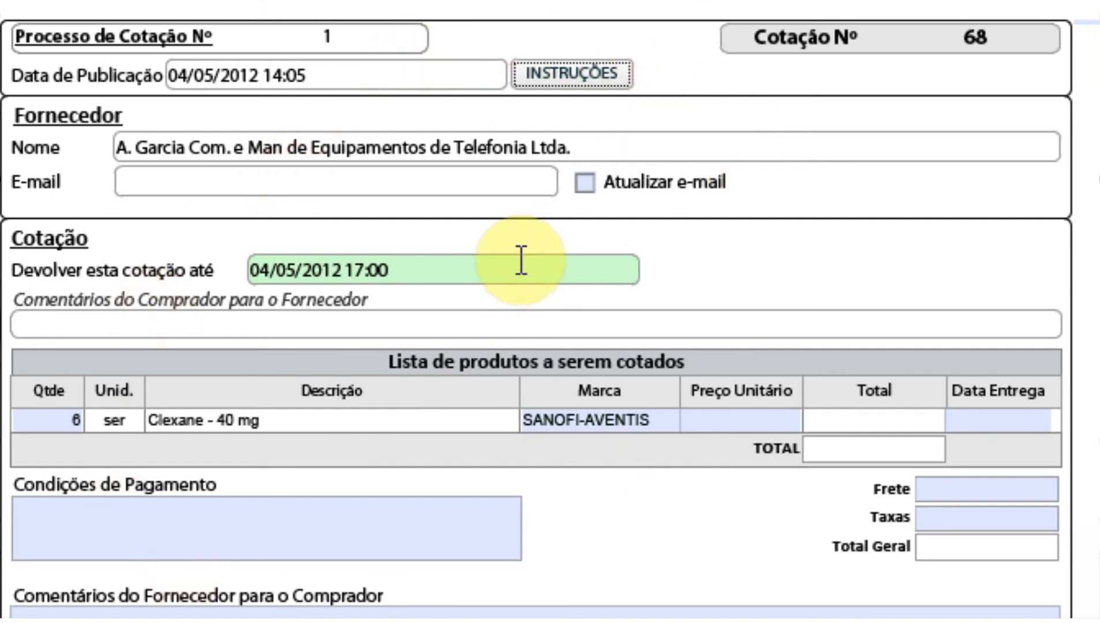
{"action": "left_click", "coordinate": [559, 79]}
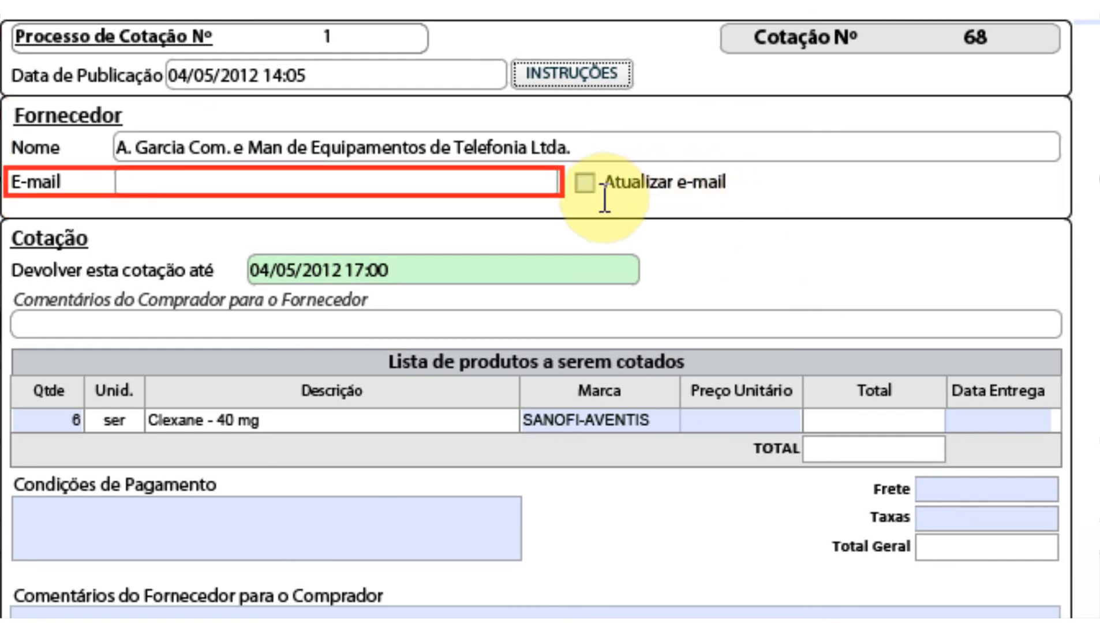
{"action": "left_click", "coordinate": [361, 181]}
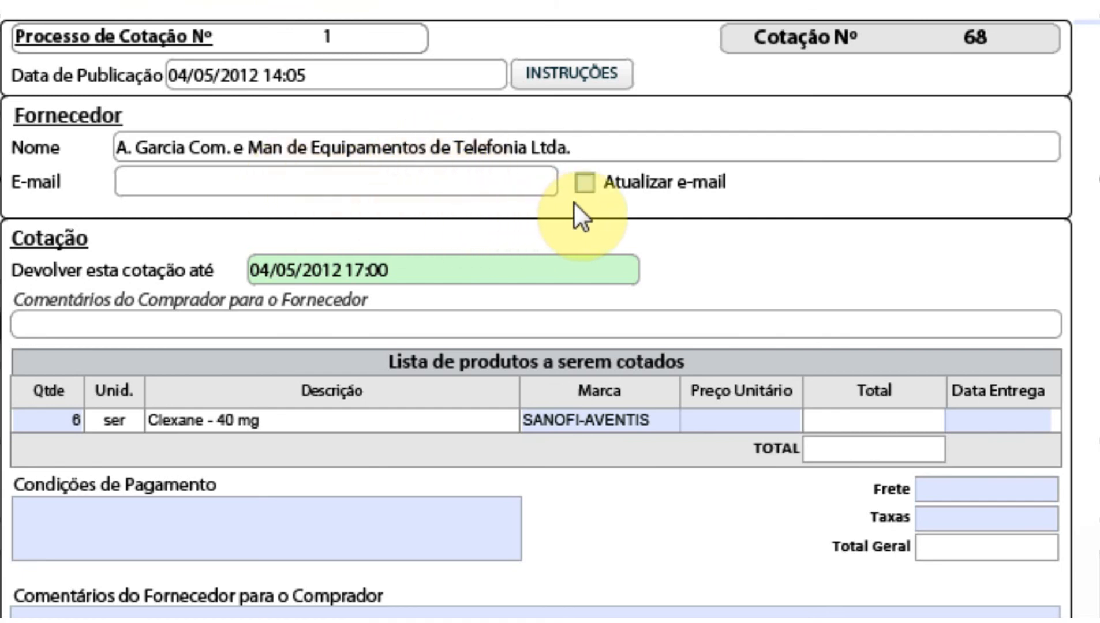
{"action": "left_click", "coordinate": [585, 183]}
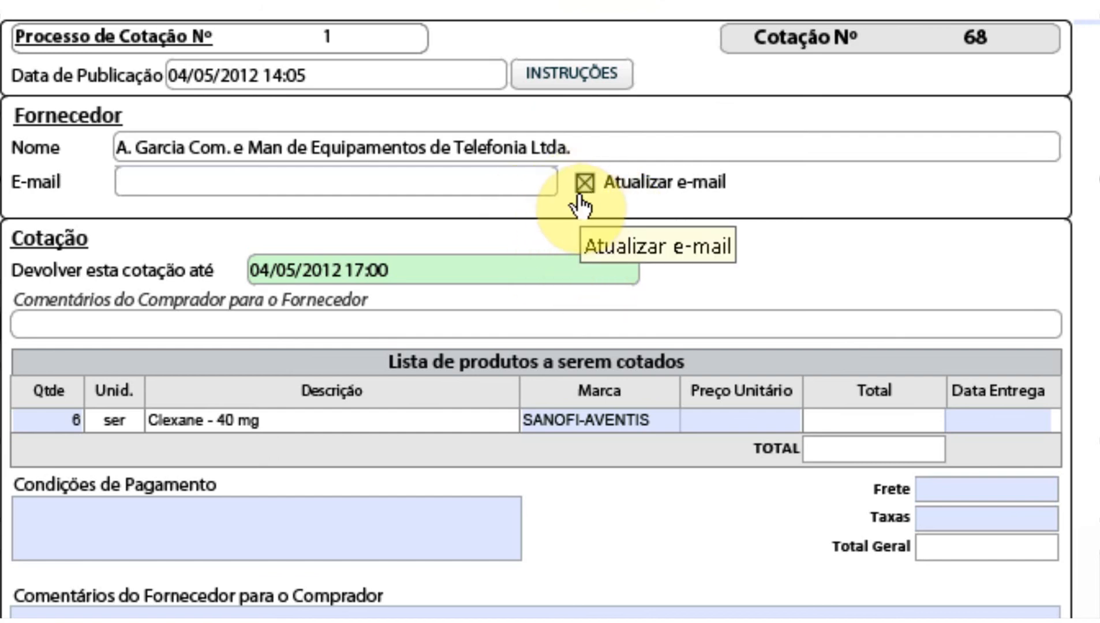
Step: Type the supplier's new e-mail address into the quotation form's E-mail field
{"action": "left_click", "coordinate": [455, 173]}
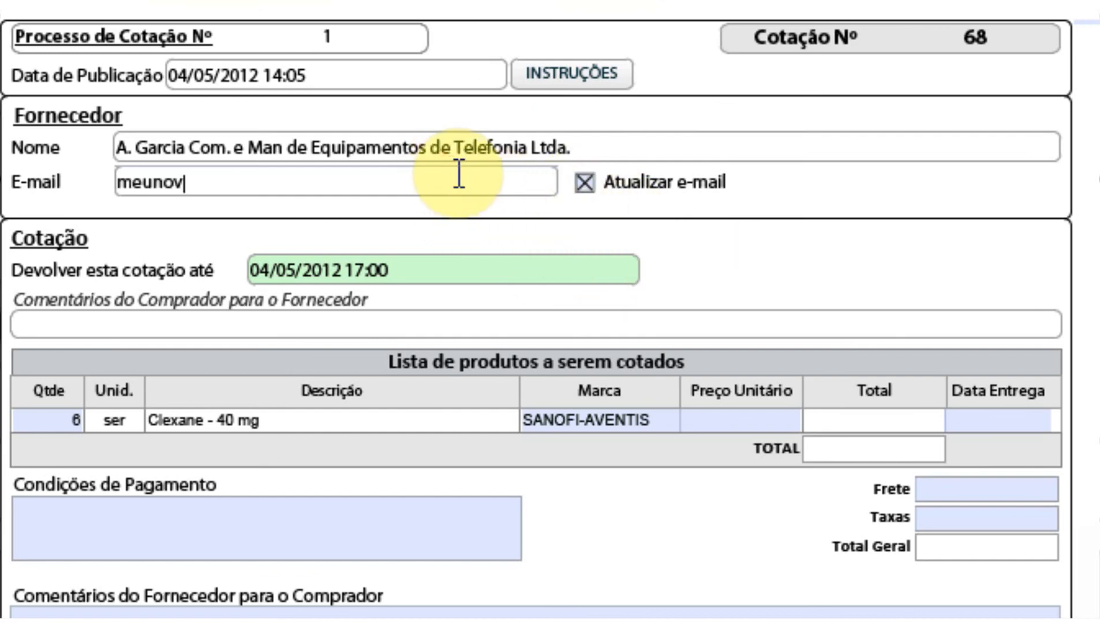
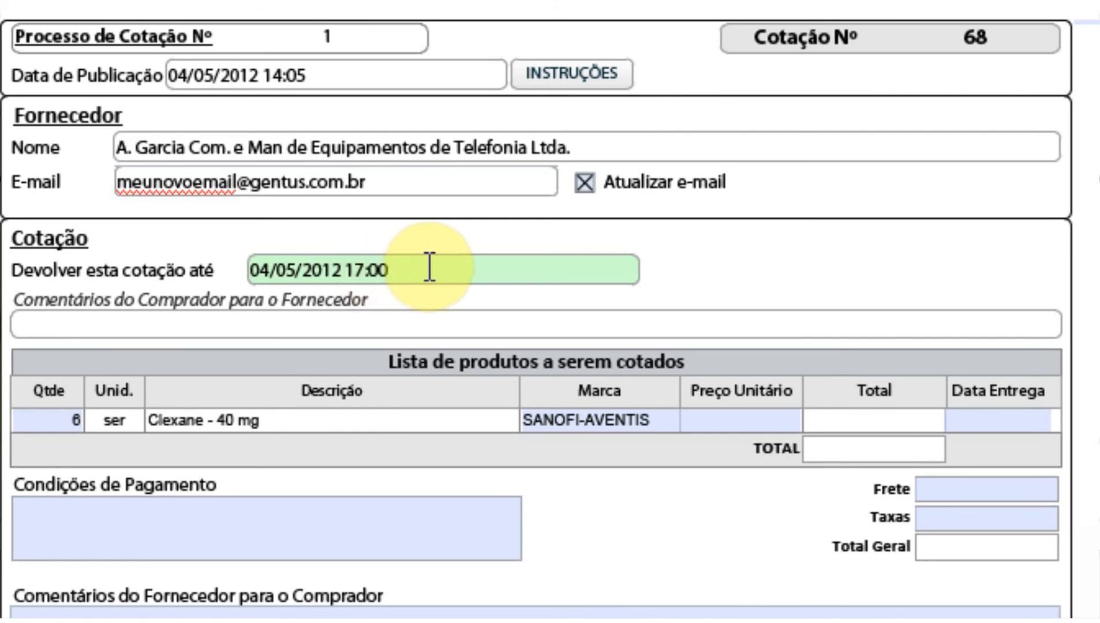
{"action": "left_click", "coordinate": [470, 324]}
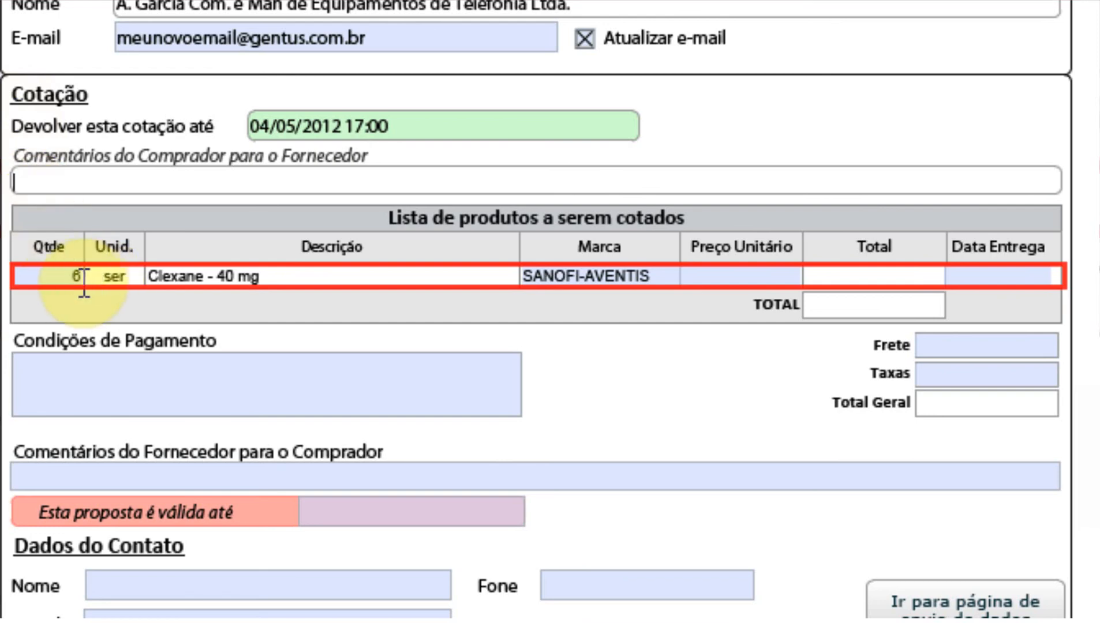
Step: Set the Clexane line's quantity to 4 and unit price to 45, totalling 180,00
{"action": "left_click", "coordinate": [63, 279]}
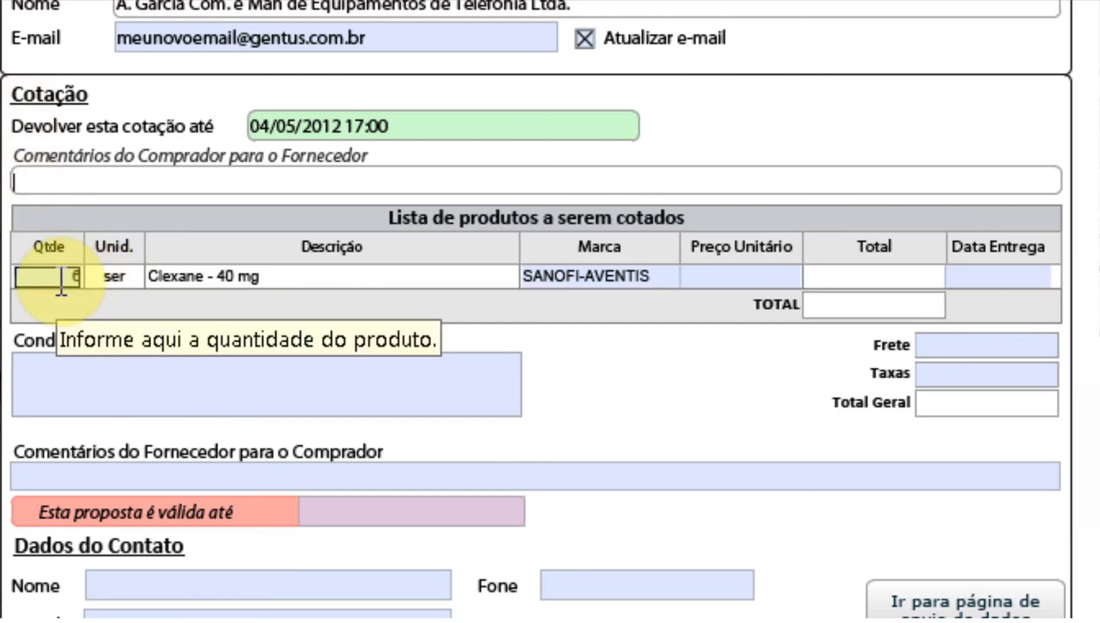
{"action": "type", "text": "6"}
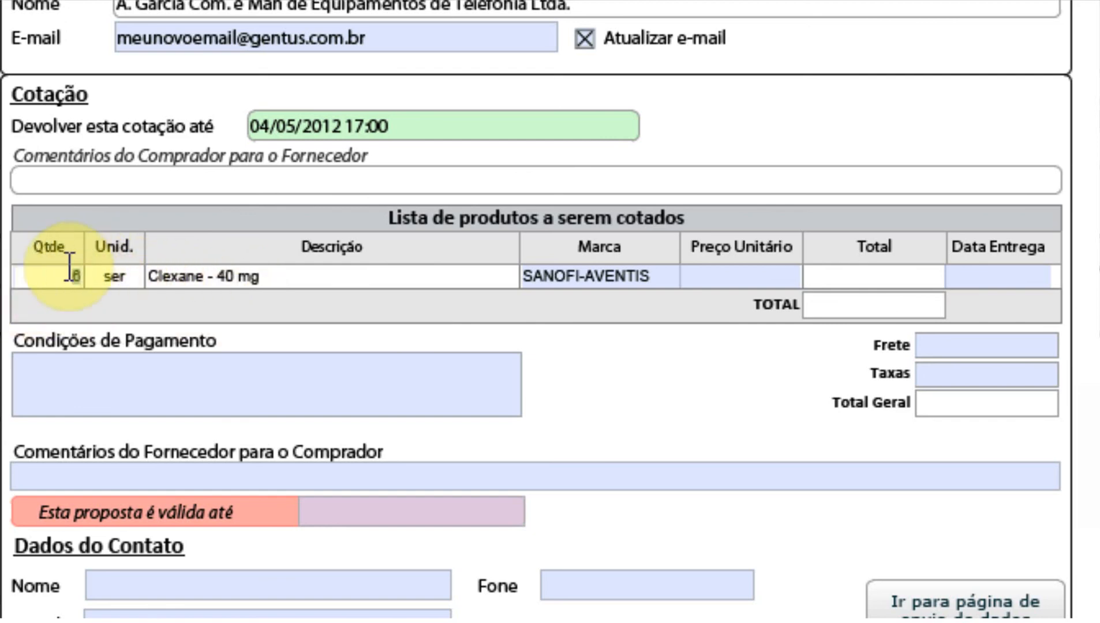
{"action": "left_click", "coordinate": [341, 370]}
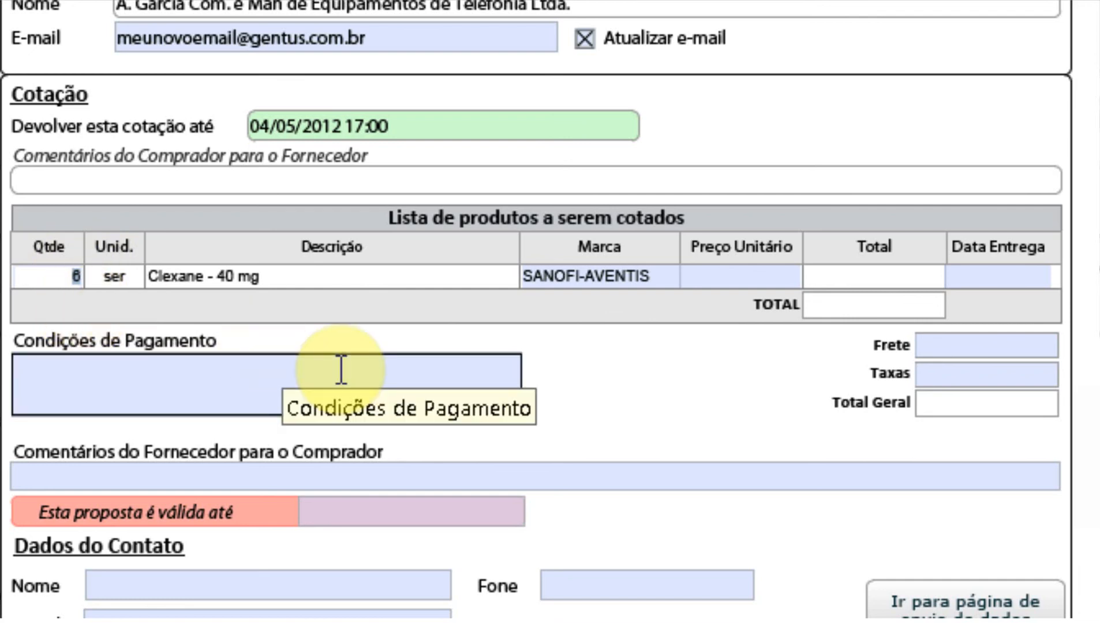
{"action": "type", "text": "4"}
{"action": "key", "text": "Tab"}
{"action": "key", "text": "Tab"}
{"action": "key", "text": "Tab"}
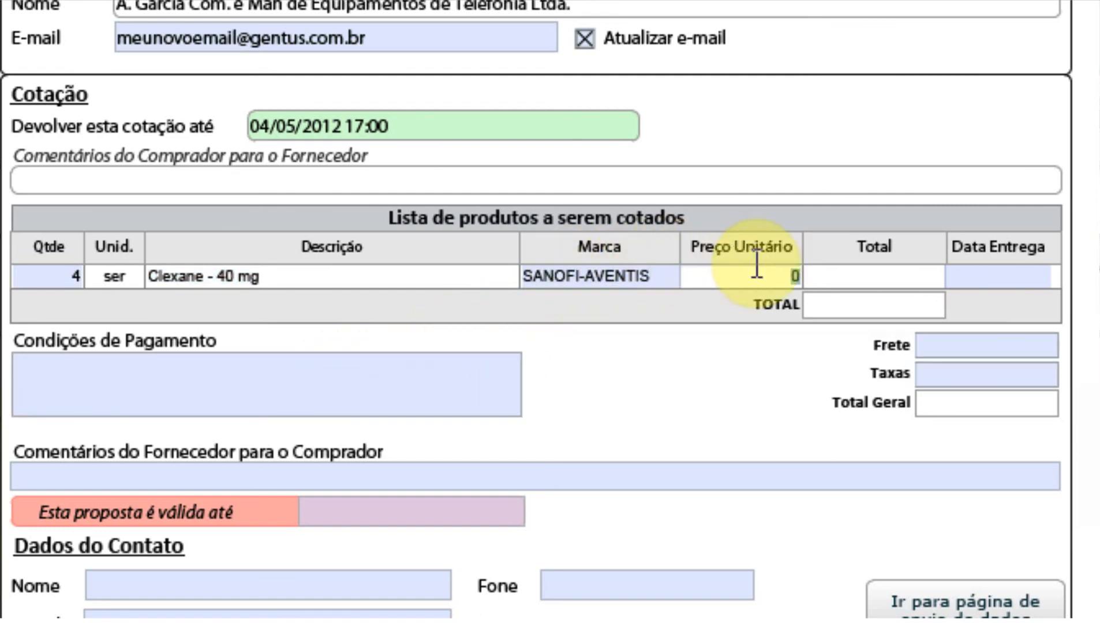
{"action": "type", "text": "45"}
{"action": "key", "text": "Tab"}
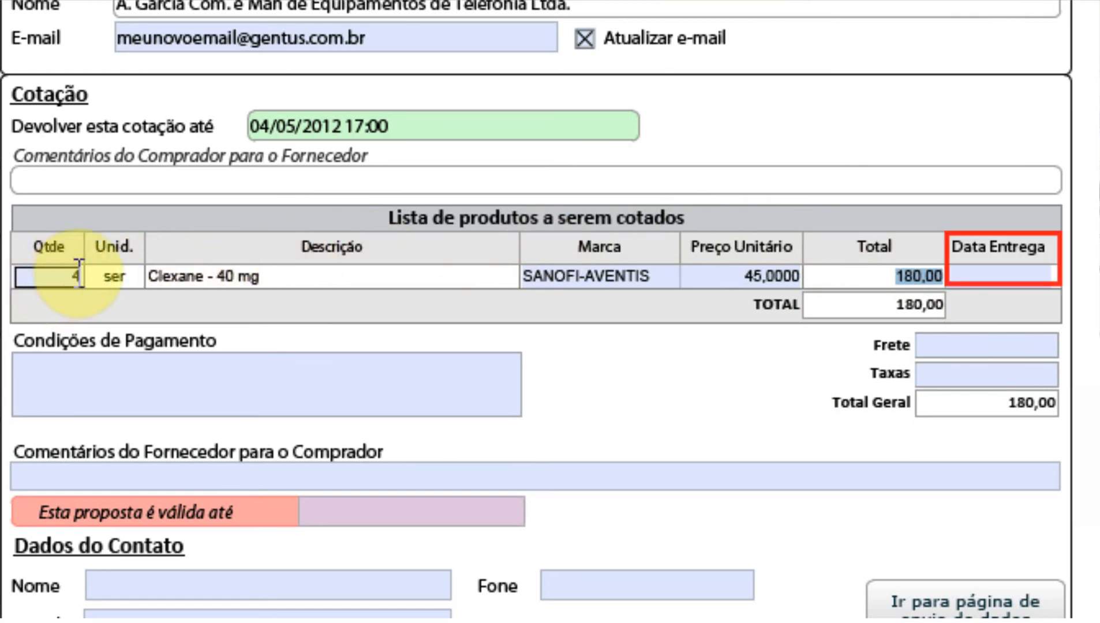
Step: Set the line's delivery date to 07/05/2012 and step through the Frete and Taxas fields
{"action": "left_click", "coordinate": [1002, 272]}
{"action": "left_click", "coordinate": [1060, 278]}
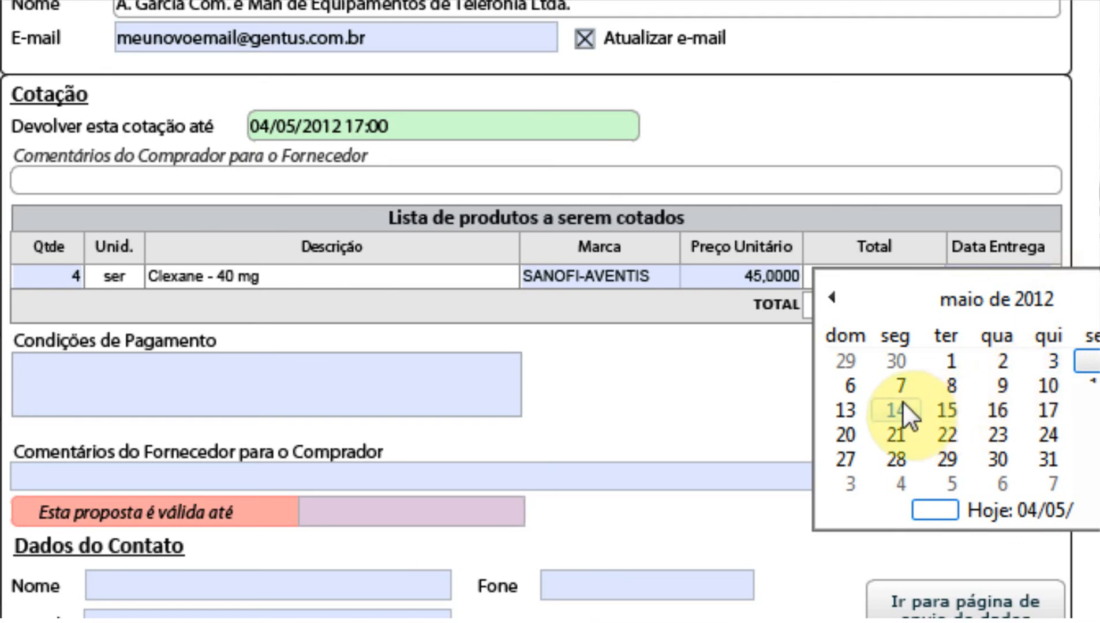
{"action": "left_click", "coordinate": [901, 387]}
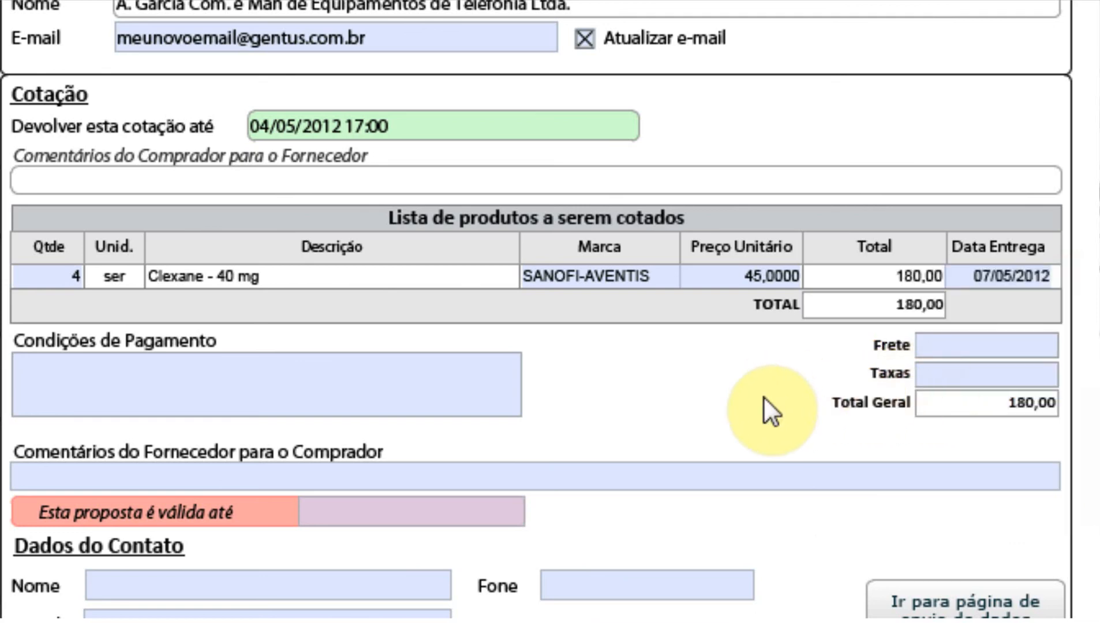
{"action": "left_click", "coordinate": [959, 347]}
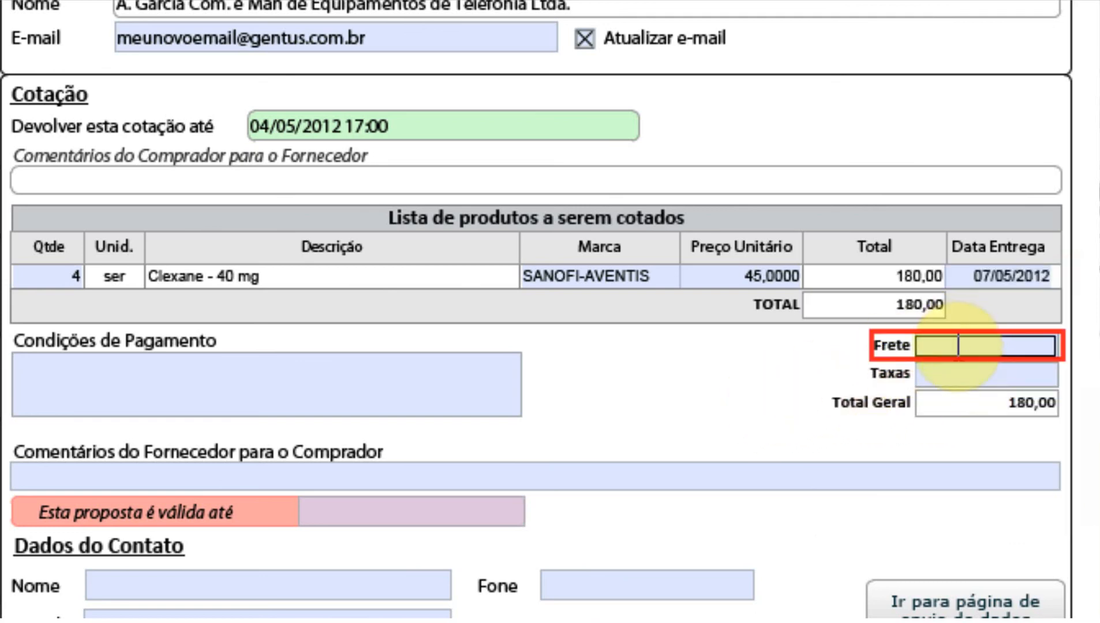
{"action": "left_click", "coordinate": [965, 350]}
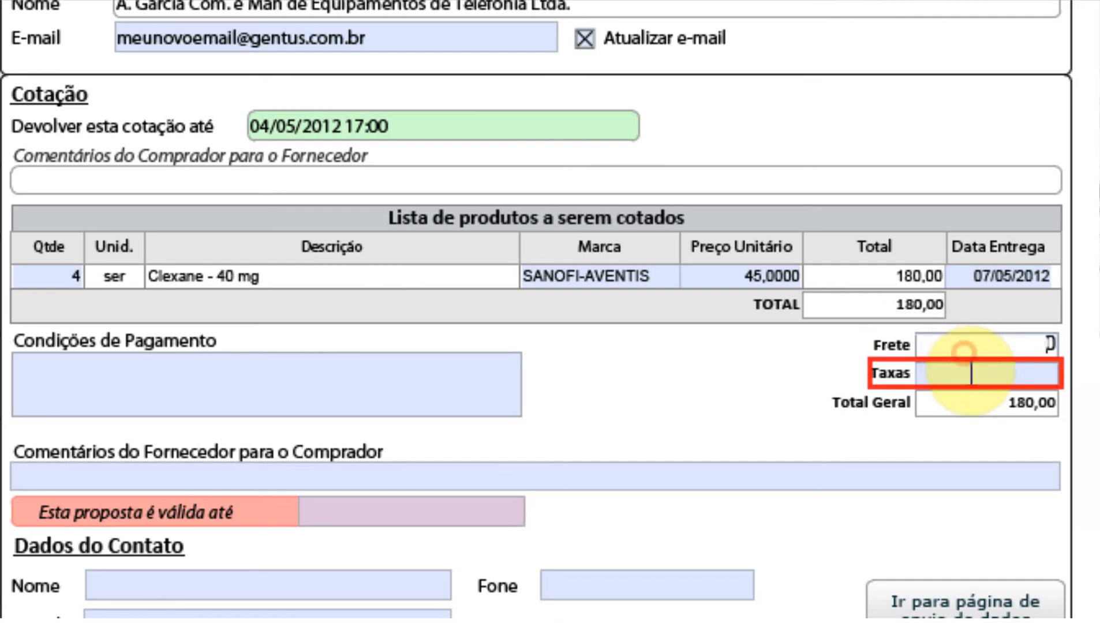
{"action": "left_click", "coordinate": [971, 383]}
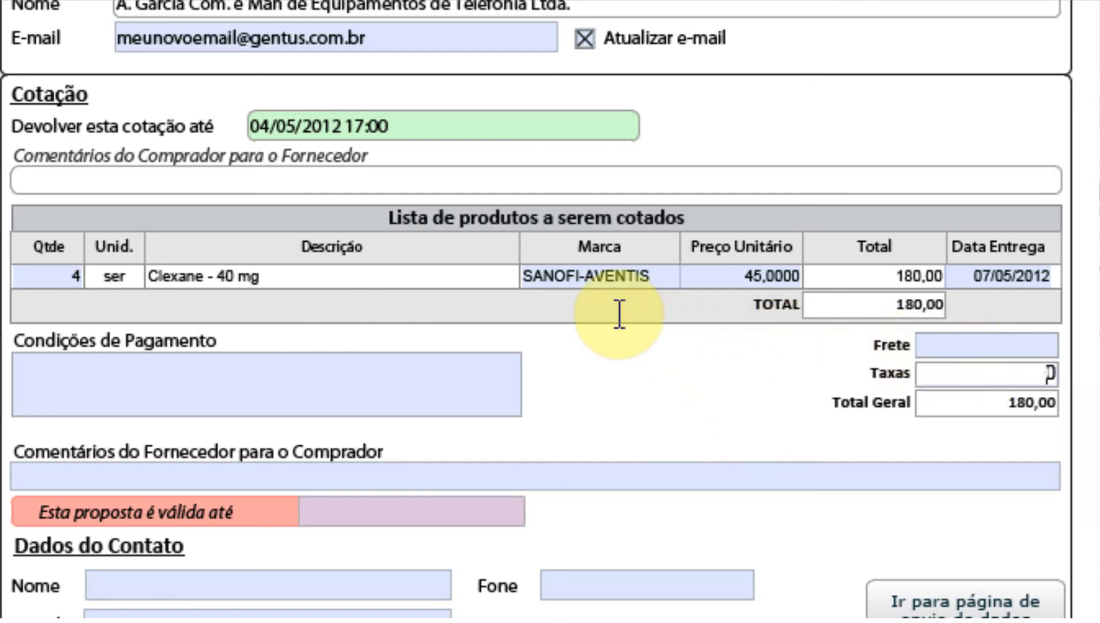
{"action": "left_click", "coordinate": [655, 280]}
Step: Enter '3x' as the payment conditions
{"action": "left_click_drag", "start_coordinate": [633, 280], "coordinate": [517, 277]}
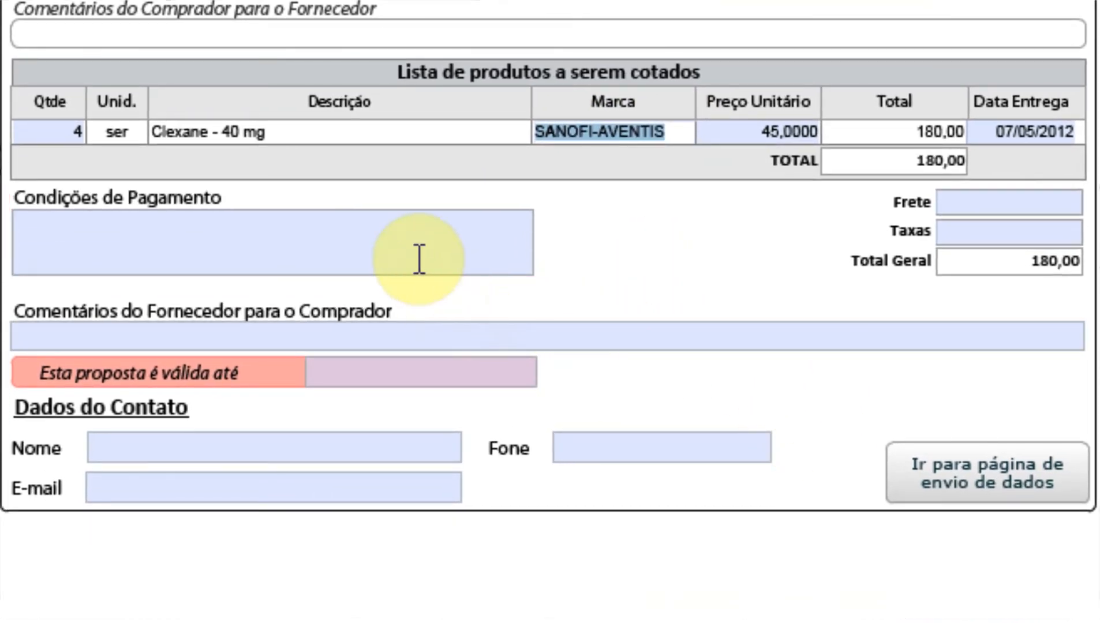
{"action": "left_click", "coordinate": [411, 232]}
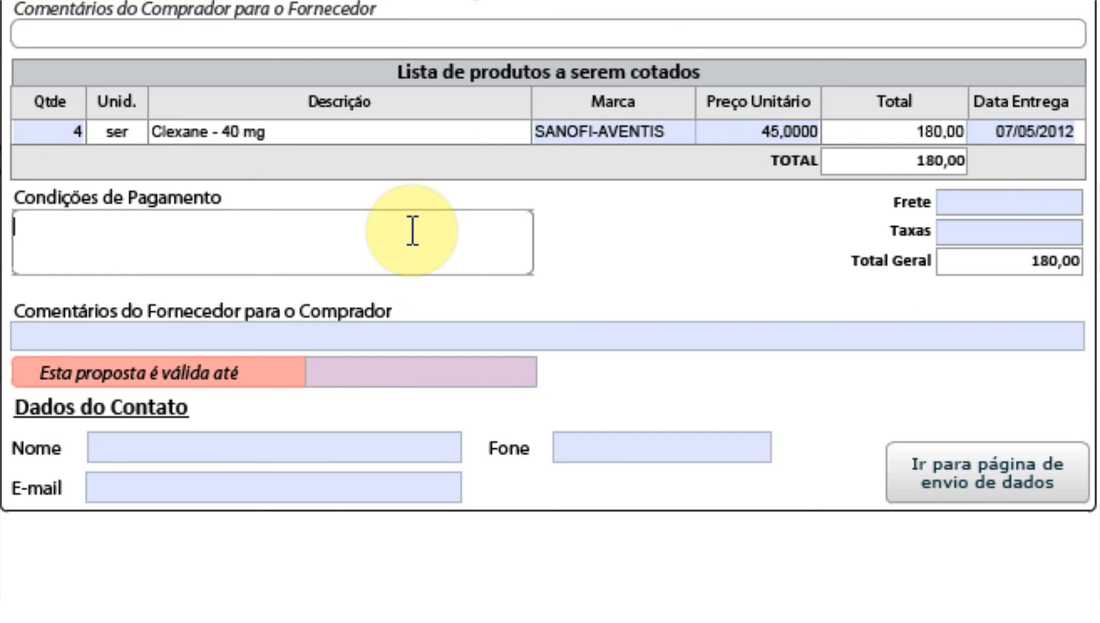
{"action": "type", "text": "3x"}
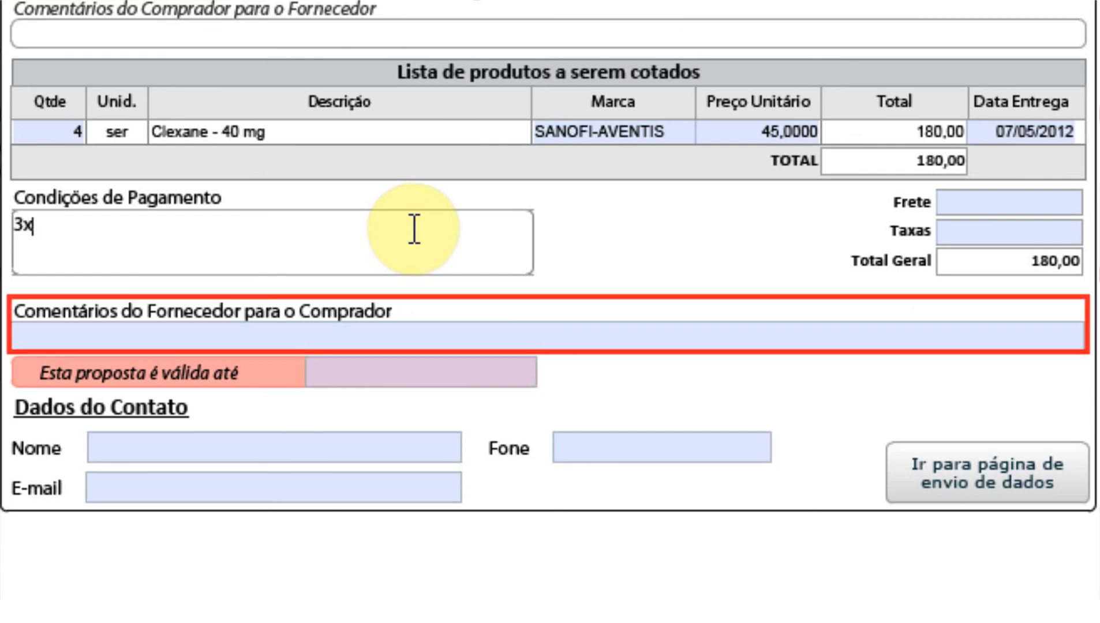
Step: Add supplier comment 'Ligue antes de confirmar o pedido' and set validity to 14/05/2012
{"action": "left_click", "coordinate": [432, 327]}
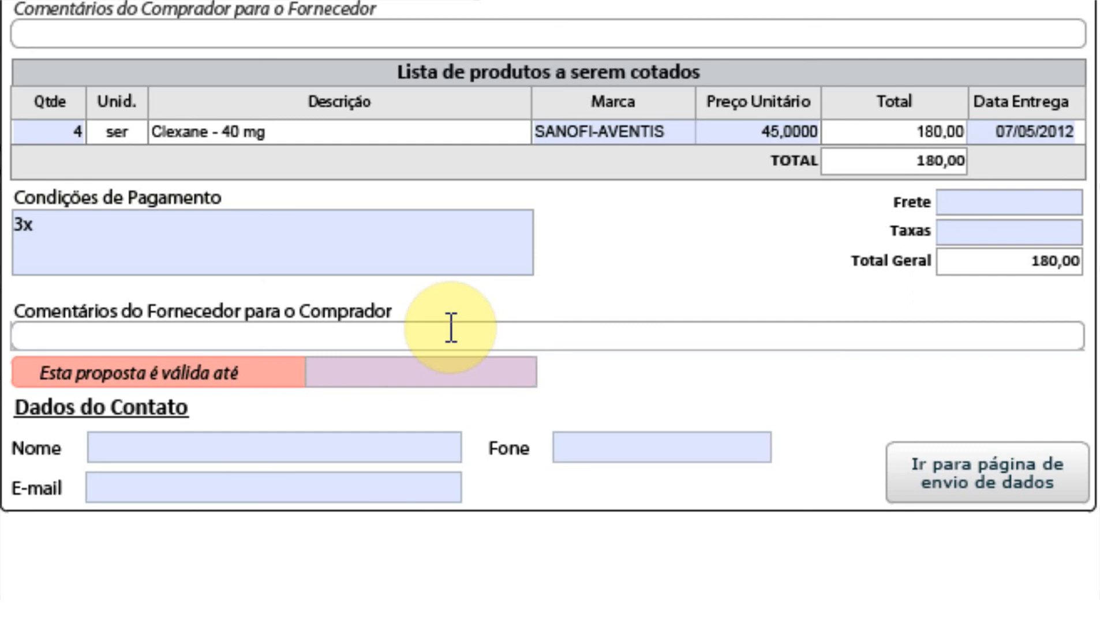
{"action": "type", "text": "Ligue"}
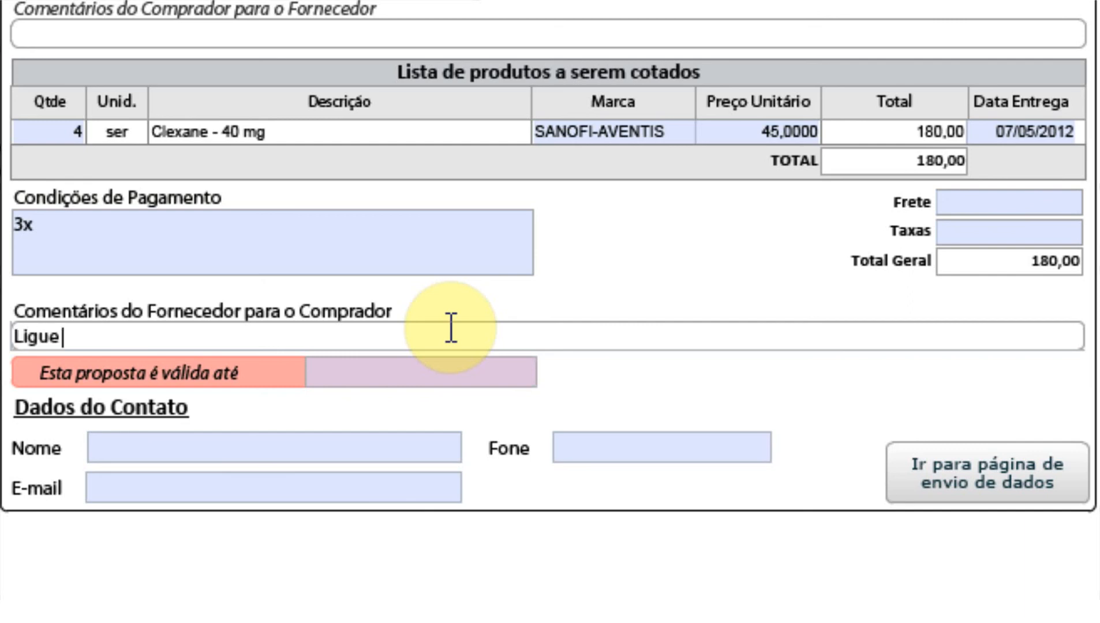
{"action": "type", "text": " antes de confirmar o pedido"}
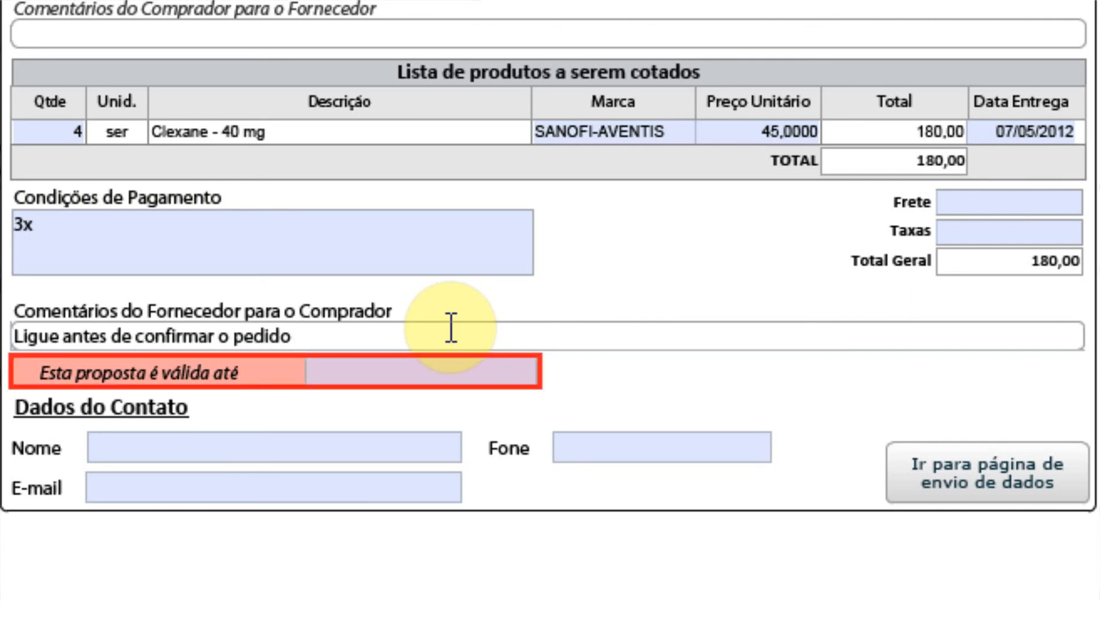
{"action": "left_click", "coordinate": [464, 369]}
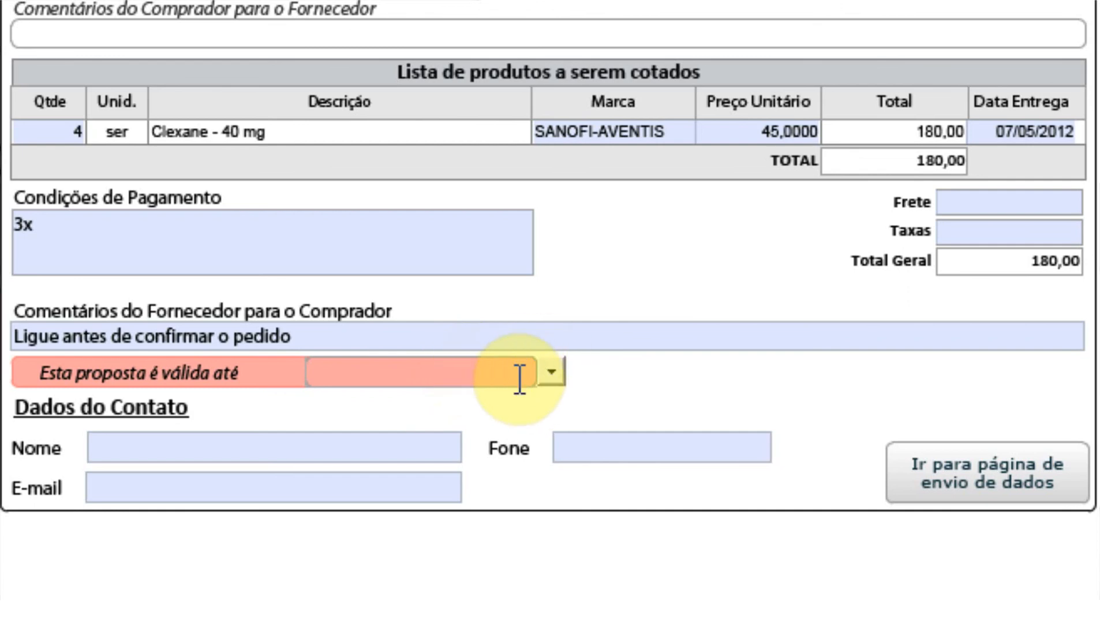
{"action": "left_click", "coordinate": [554, 375]}
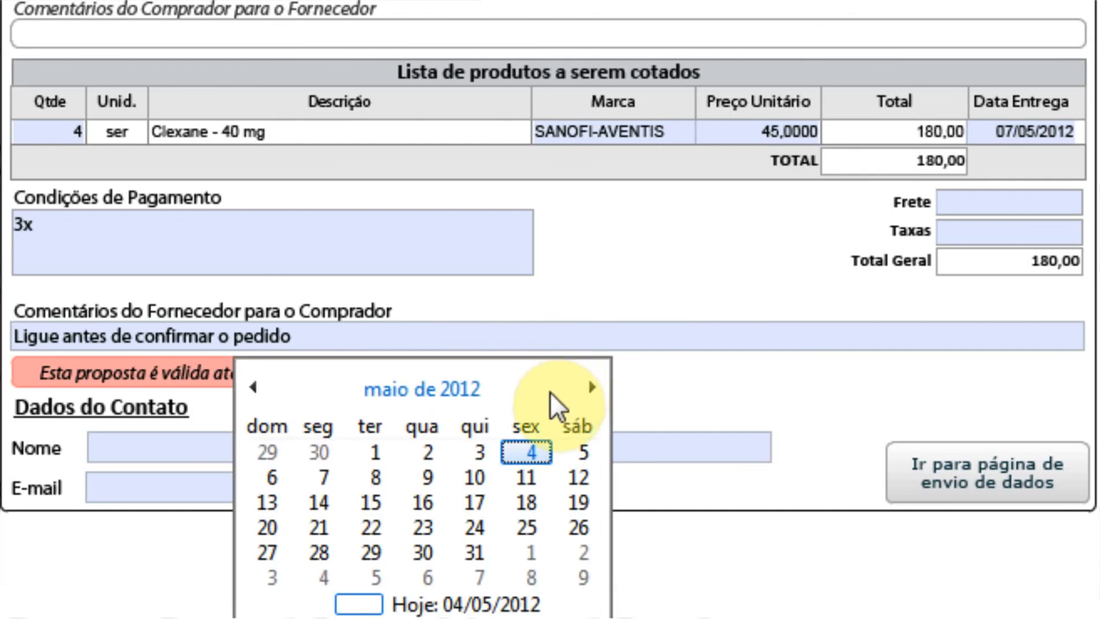
{"action": "left_click", "coordinate": [333, 503]}
{"action": "left_click", "coordinate": [312, 447]}
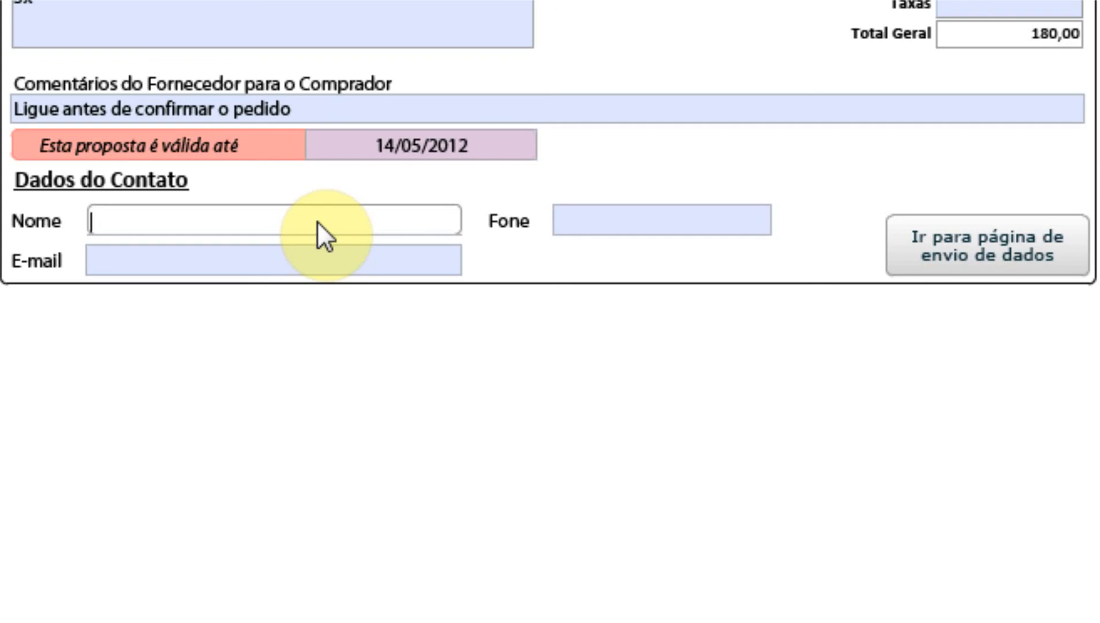
Step: Fill in the contact's name, phone number and e-mail address under Dados do Contato
{"action": "type", "text": "C"}
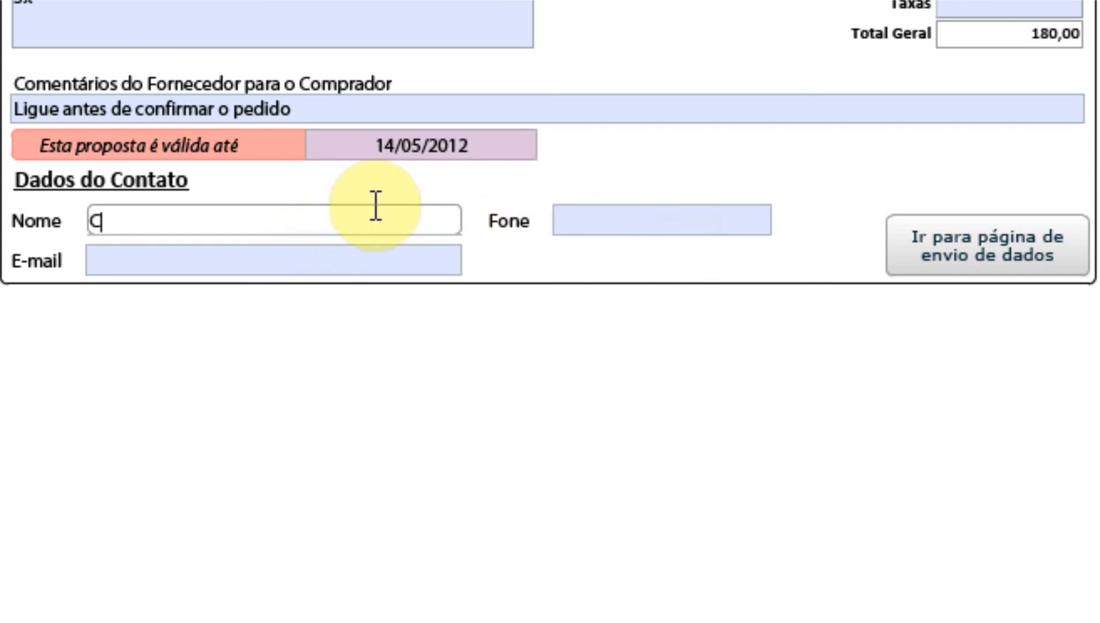
{"action": "type", "text": "laudemir"}
{"action": "key", "text": "Tab"}
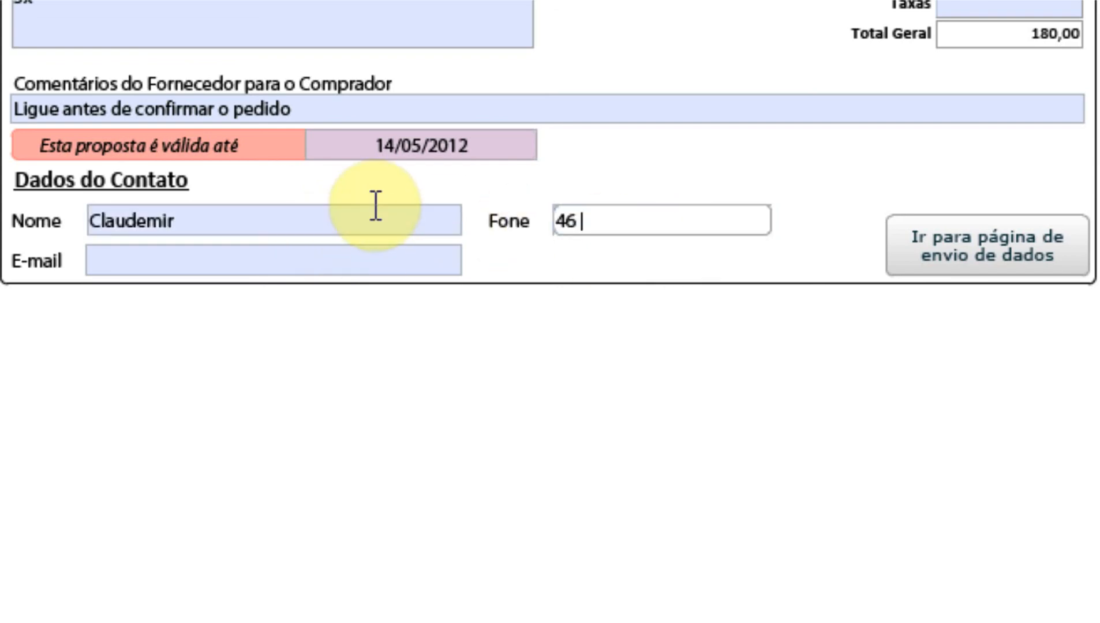
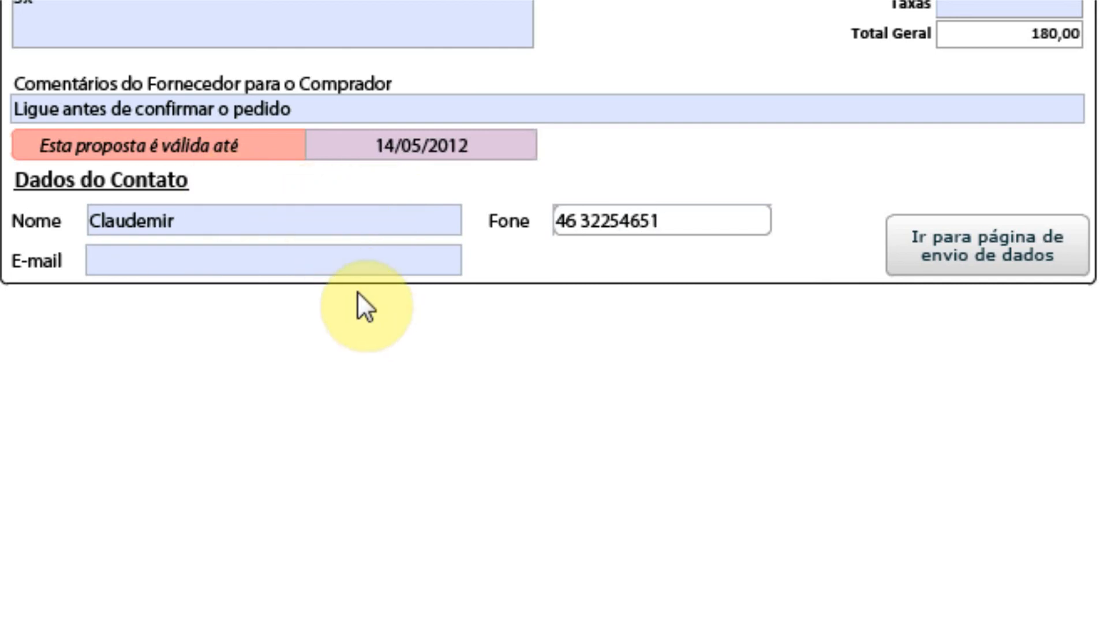
{"action": "key", "text": "Tab"}
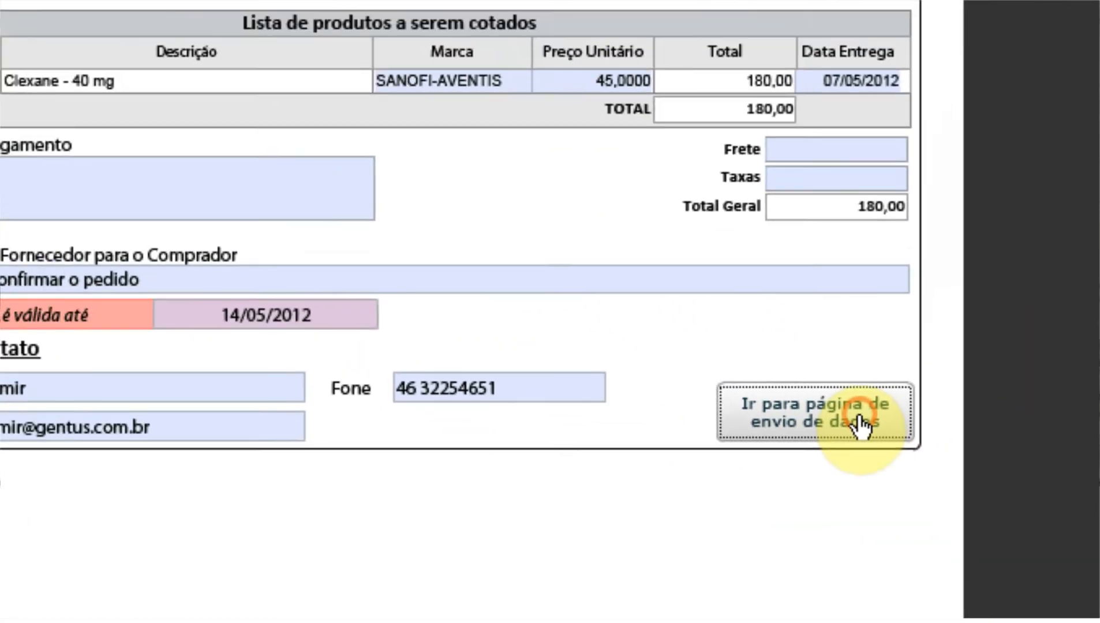
Step: Go to the quotation form's data-sending page
{"action": "left_click", "coordinate": [872, 385]}
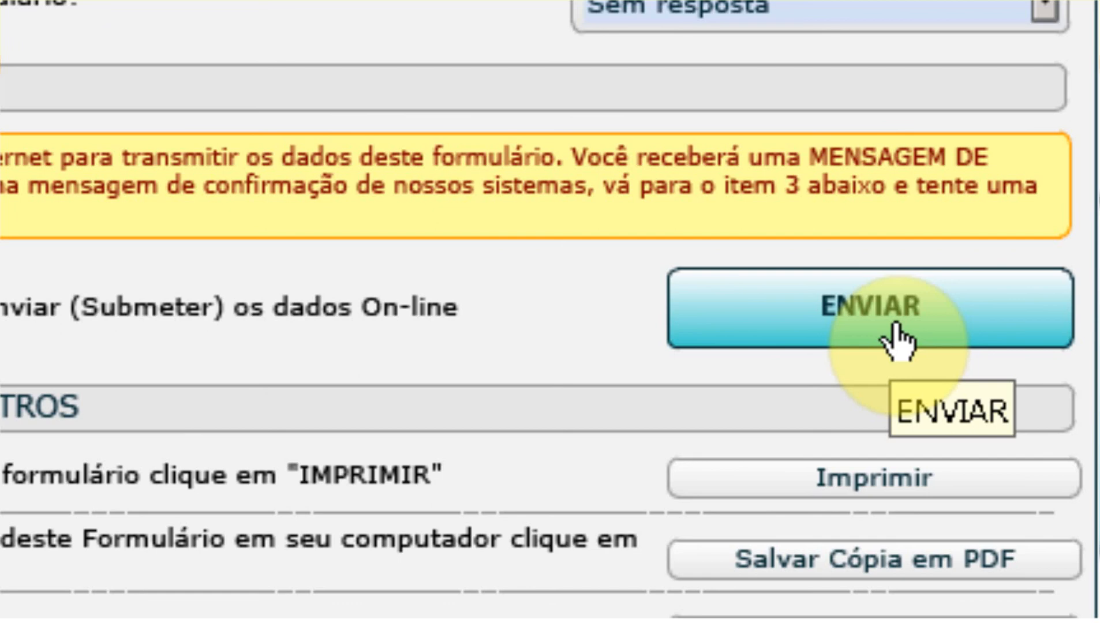
Step: Send the quotation to Progenese with ENVIAR and minimize the success confirmation window
{"action": "left_click", "coordinate": [862, 323]}
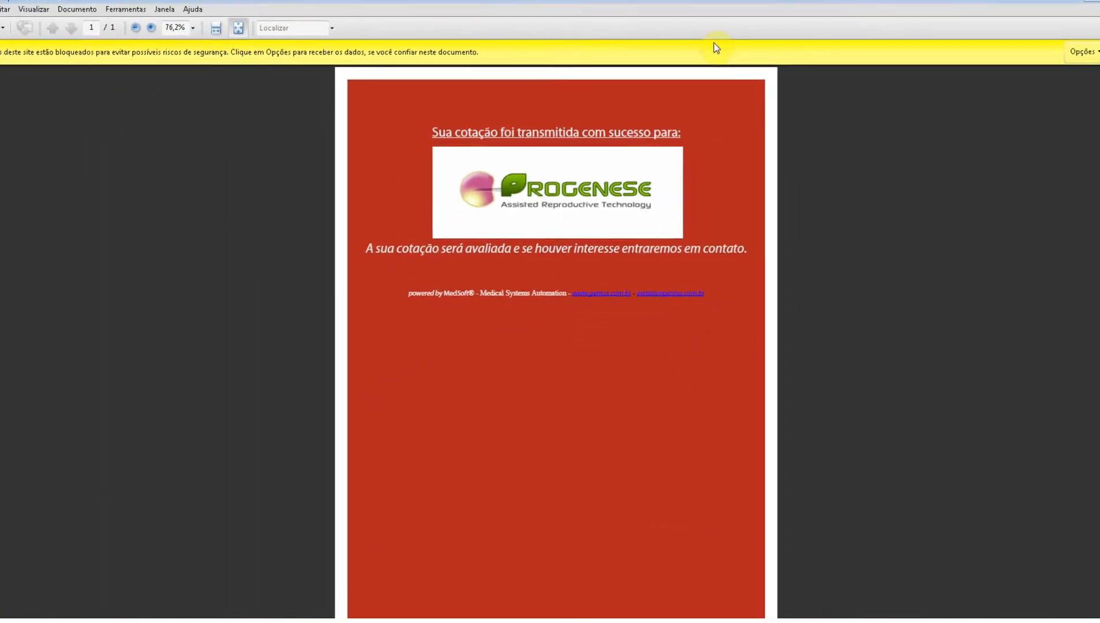
{"action": "left_click", "coordinate": [1052, 7]}
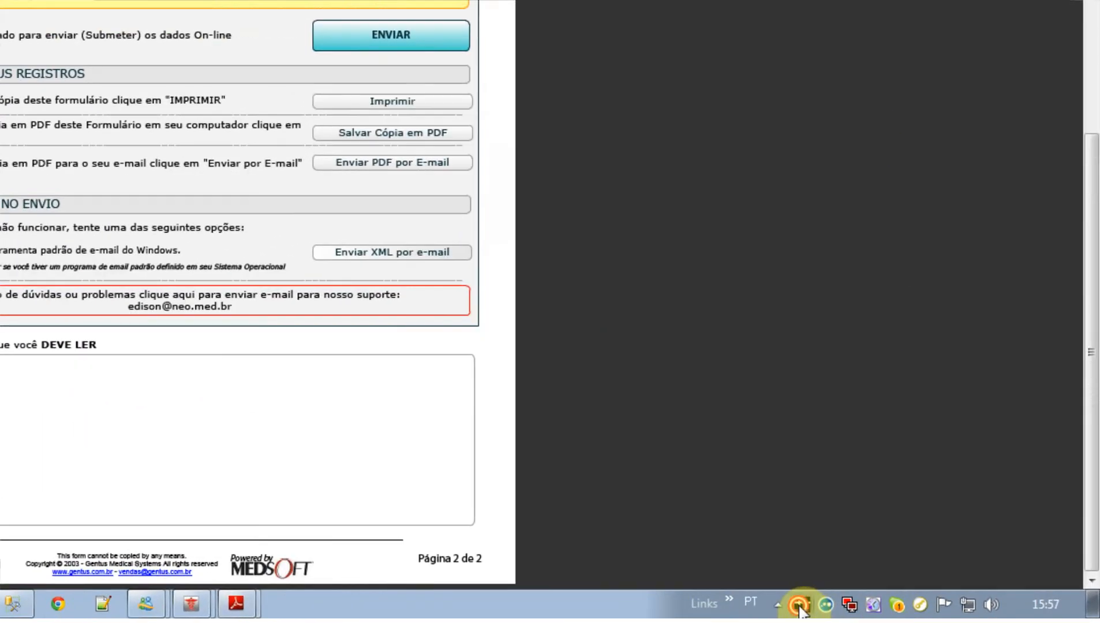
{"action": "left_click", "coordinate": [801, 606]}
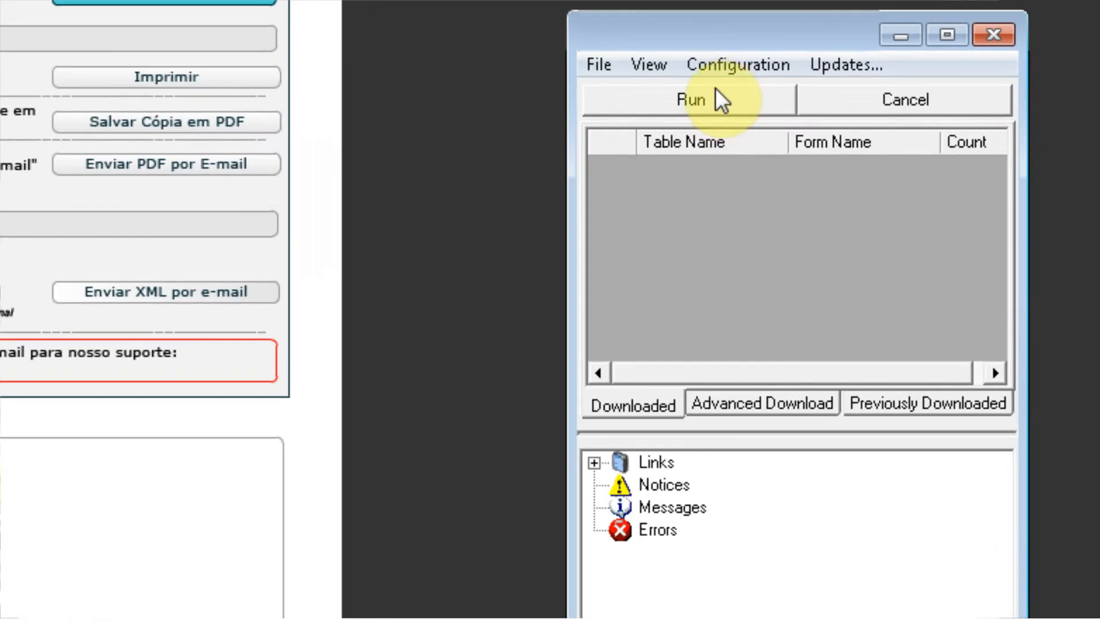
Step: Run the download utility to fetch the submitted QuotReqForm quotation form
{"action": "left_click", "coordinate": [741, 100]}
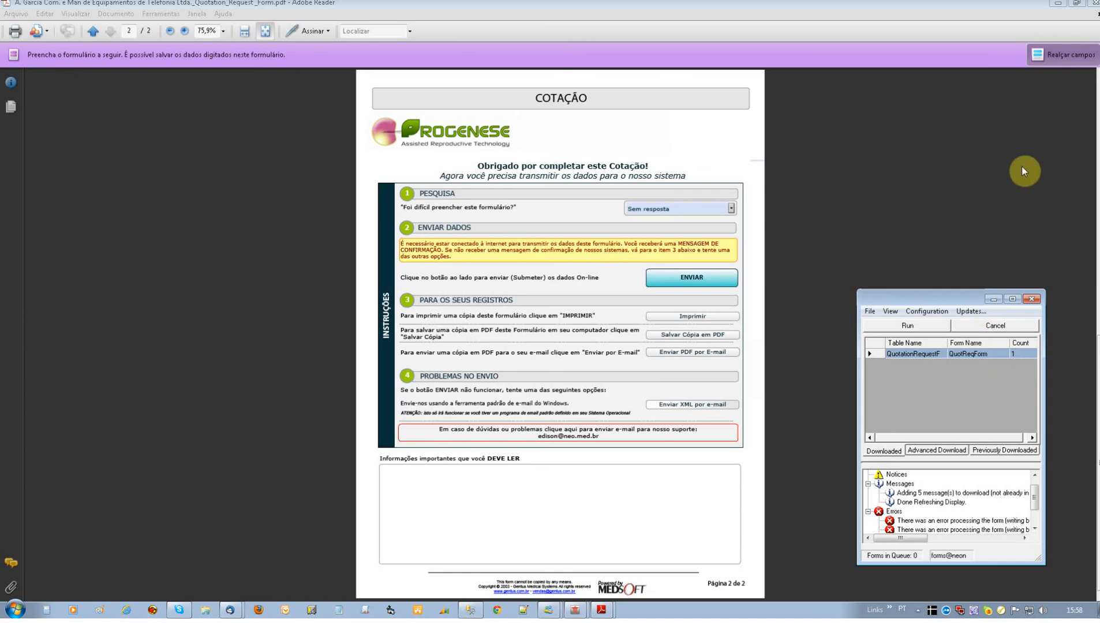
Step: Close Adobe Reader, discarding the changes to the quotation form
{"action": "left_click", "coordinate": [1095, 7]}
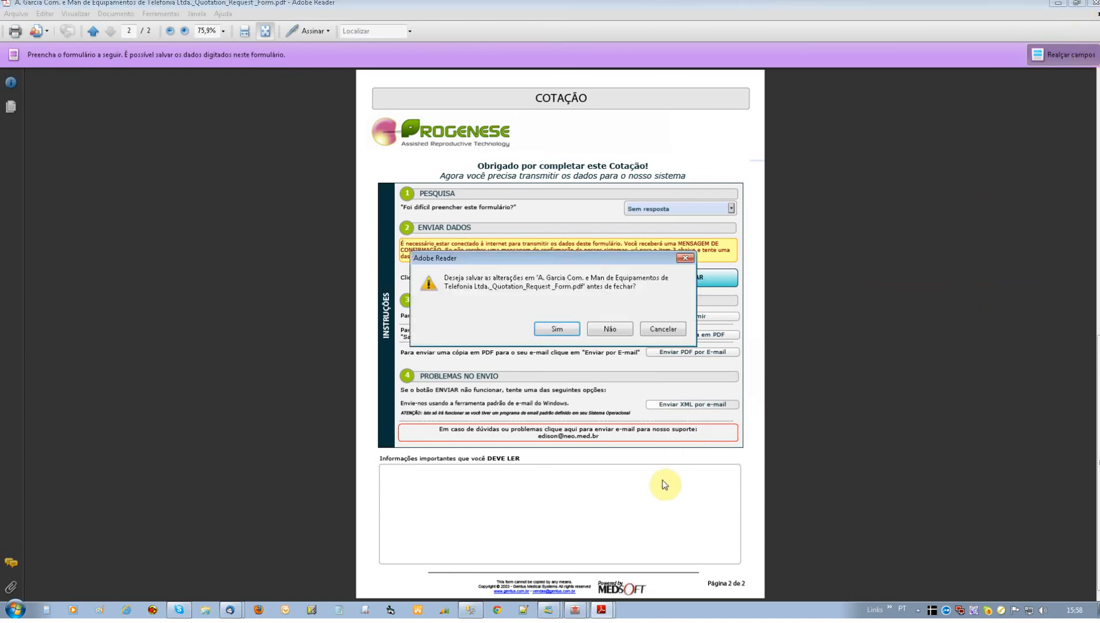
{"action": "left_click", "coordinate": [604, 327]}
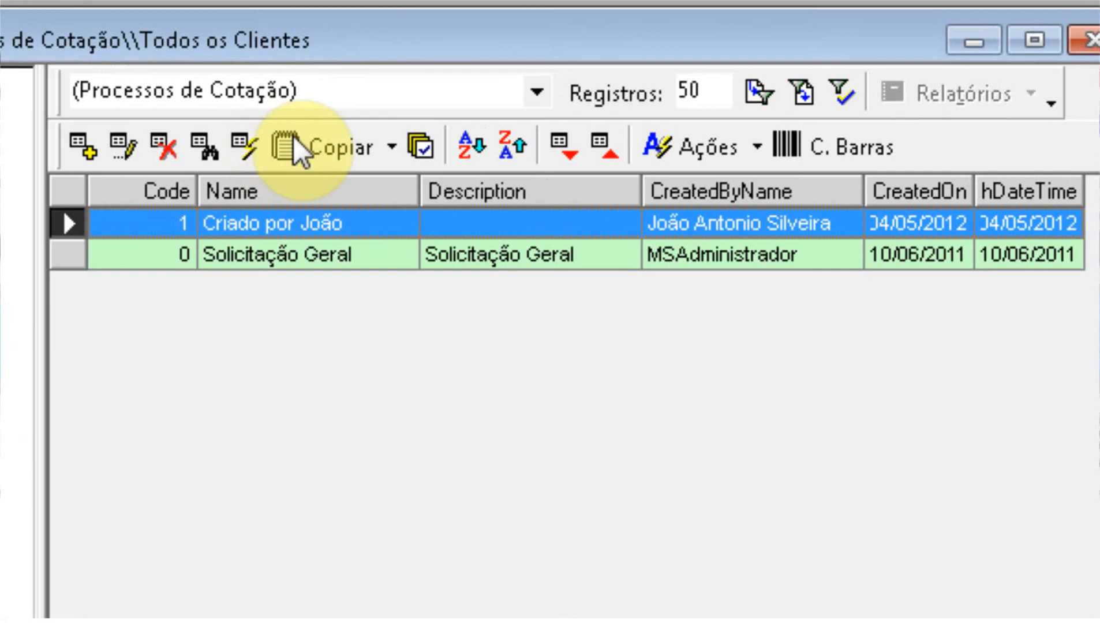
Step: Filter to open quotation processes, return to all processes, and open the first one (Clexane - 40 mg)
{"action": "left_click", "coordinate": [332, 93]}
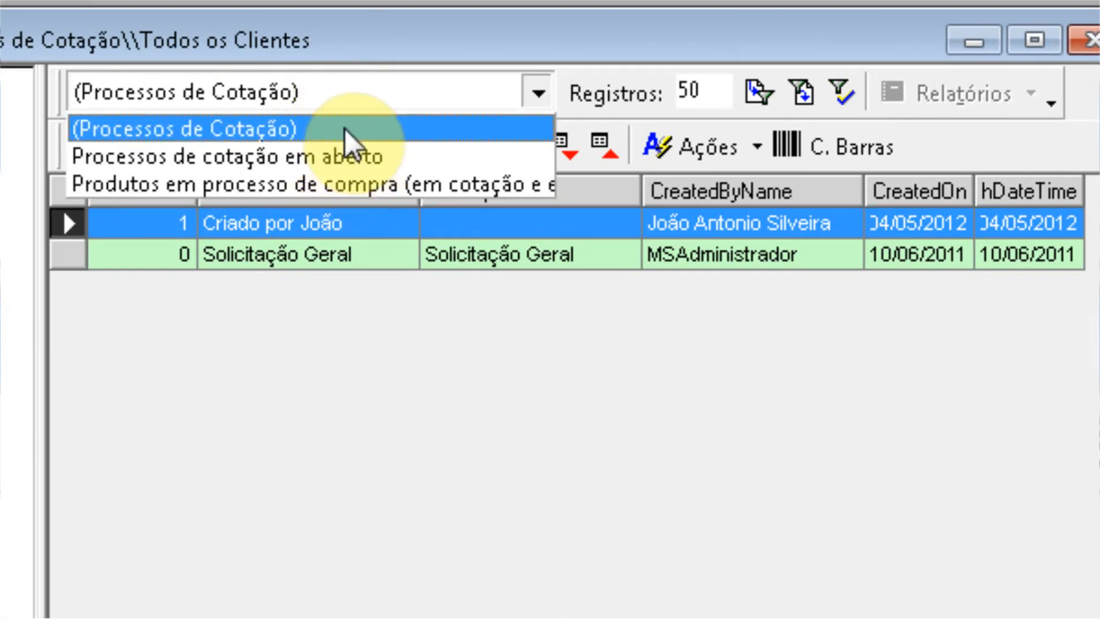
{"action": "left_click", "coordinate": [300, 159]}
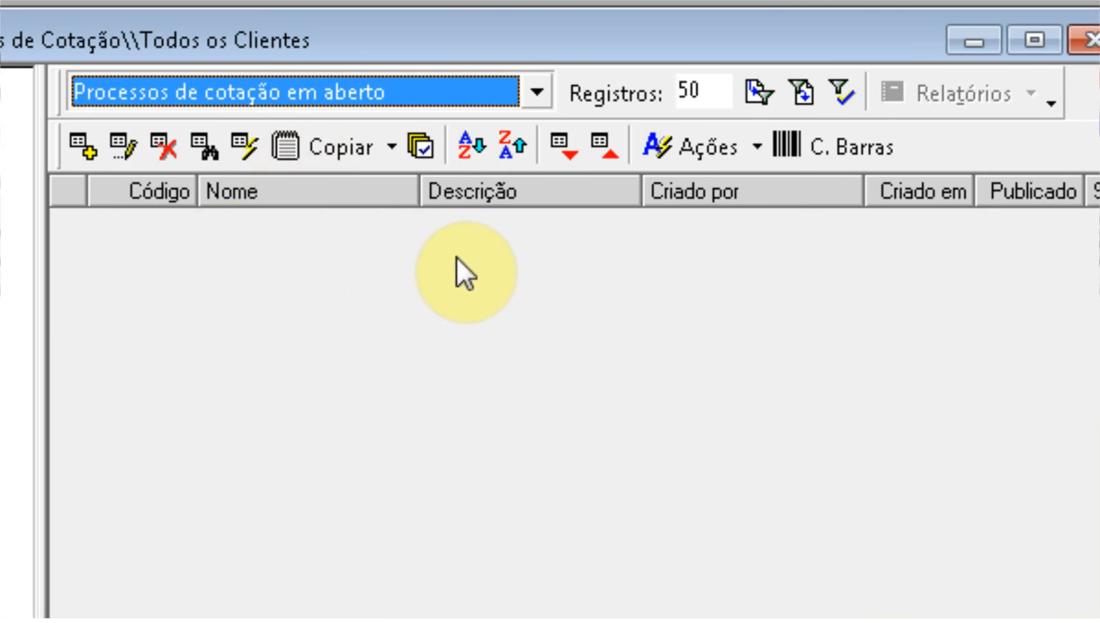
{"action": "left_click", "coordinate": [539, 94]}
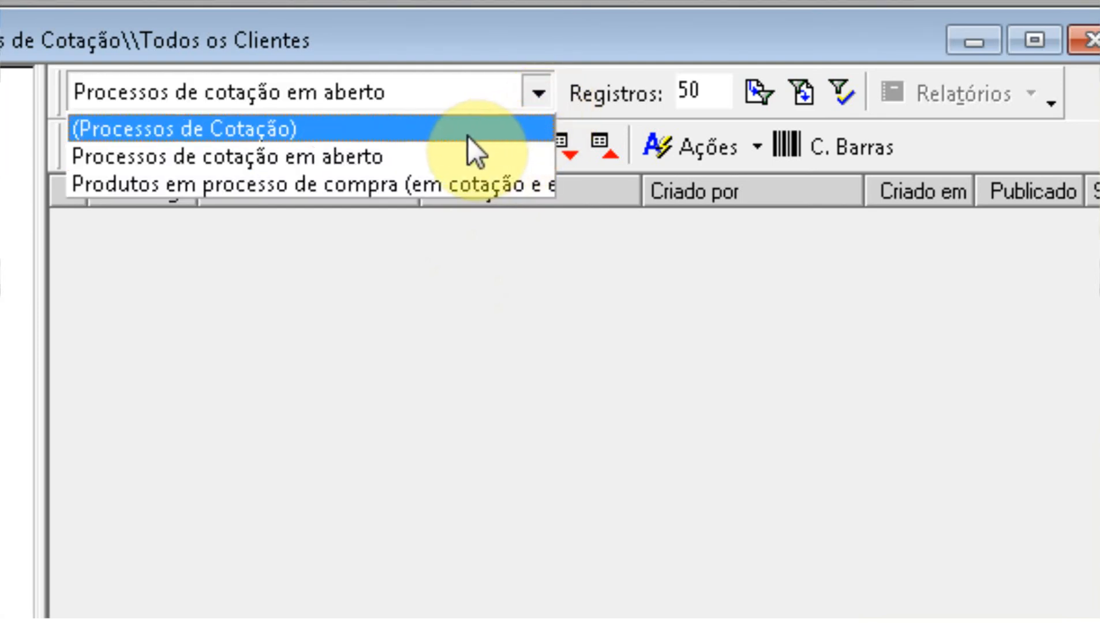
{"action": "left_click", "coordinate": [467, 136]}
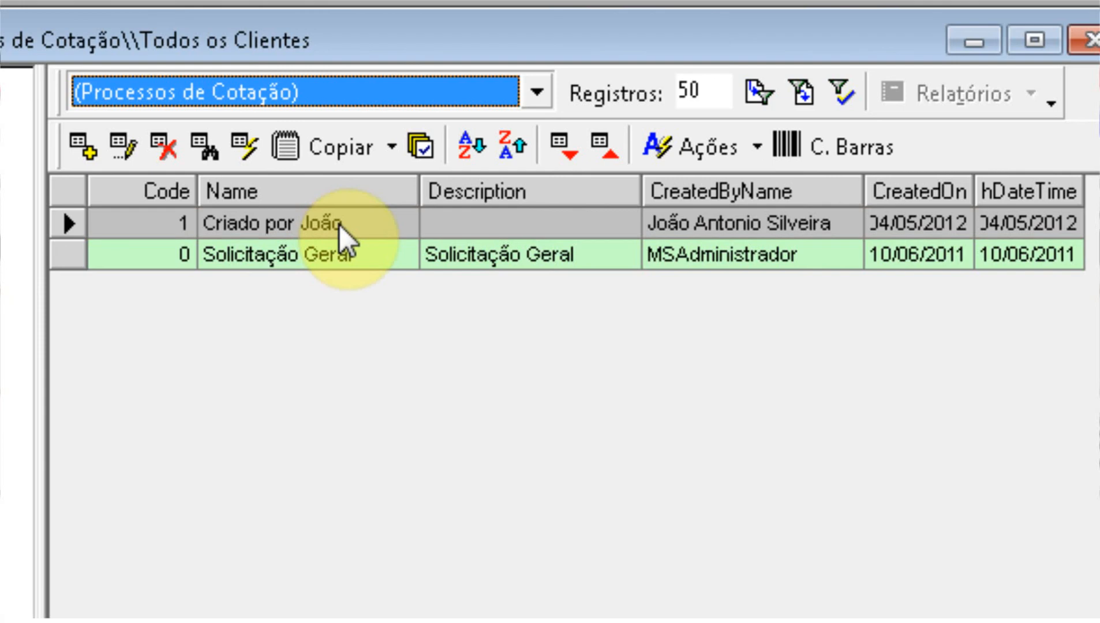
{"action": "left_click", "coordinate": [339, 224]}
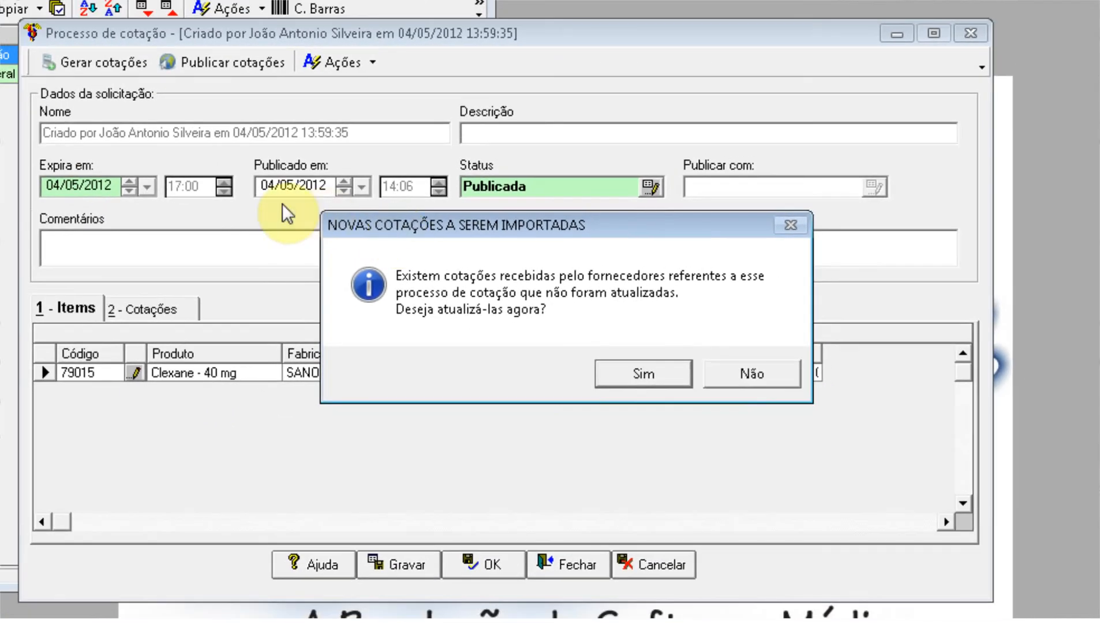
Step: Accept importing the newly received supplier quotations for Clexane - 40 mg
{"action": "left_click", "coordinate": [663, 376]}
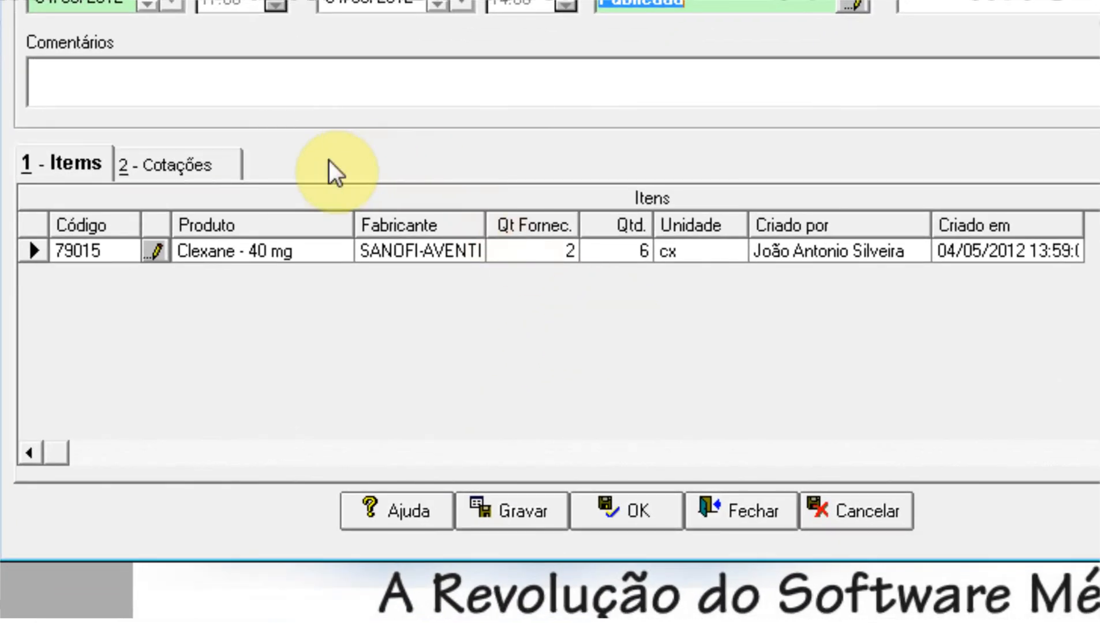
Step: Review the quotations: 68 received 04/05/2012 16:02 totalling R$ 180,00, and 67 unanswered
{"action": "left_click", "coordinate": [222, 164]}
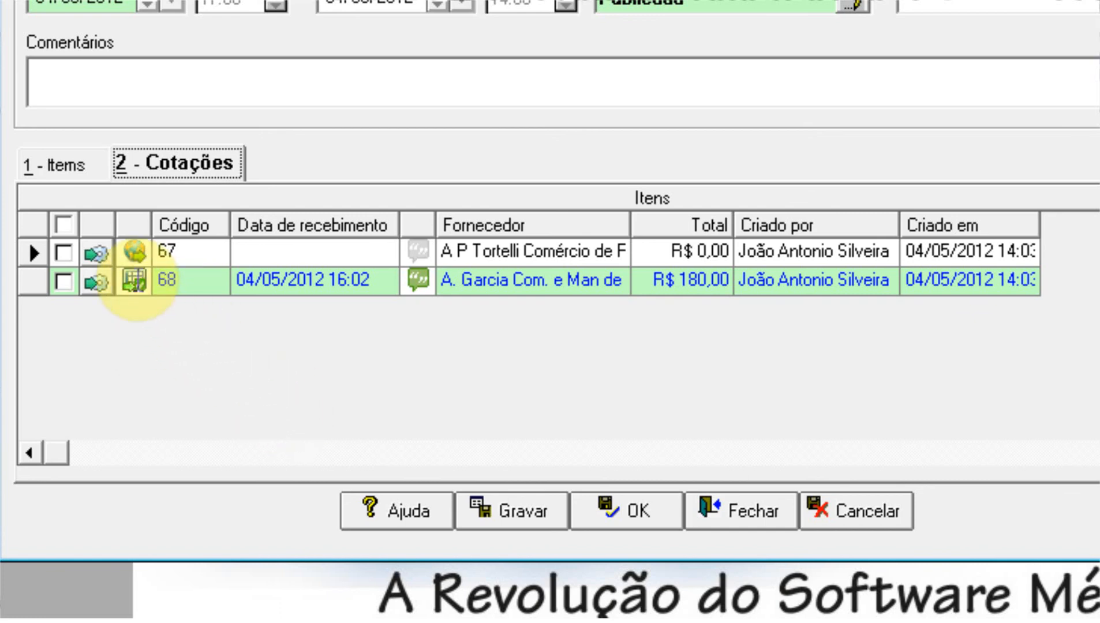
{"action": "mouse_move", "coordinate": [136, 281]}
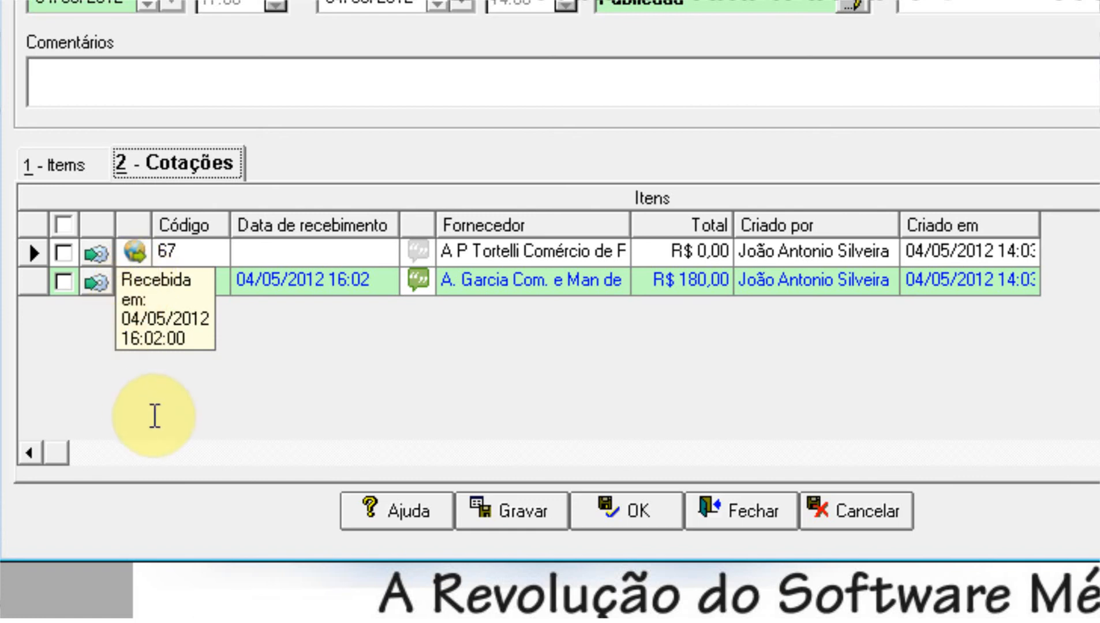
{"action": "left_click", "coordinate": [263, 283]}
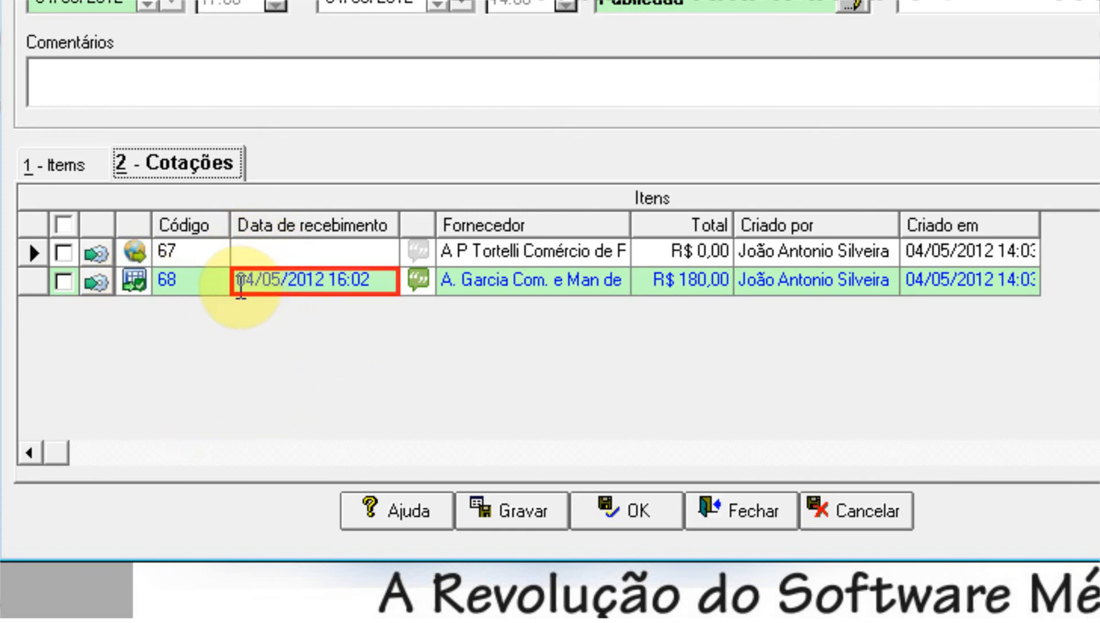
{"action": "left_click", "coordinate": [384, 283]}
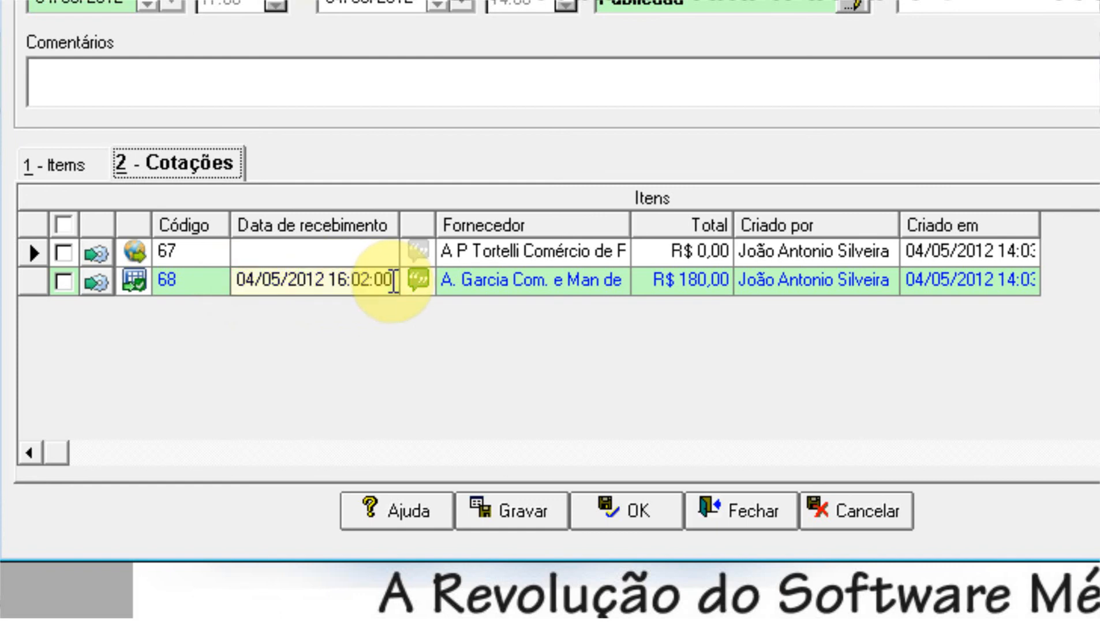
{"action": "left_click", "coordinate": [378, 251]}
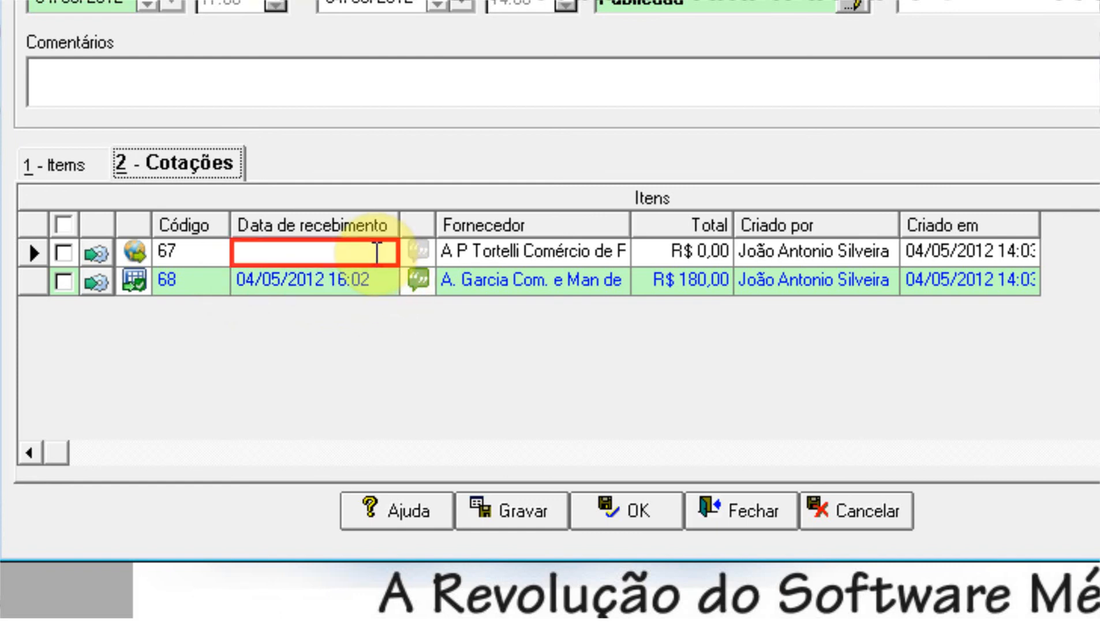
{"action": "left_click", "coordinate": [264, 255]}
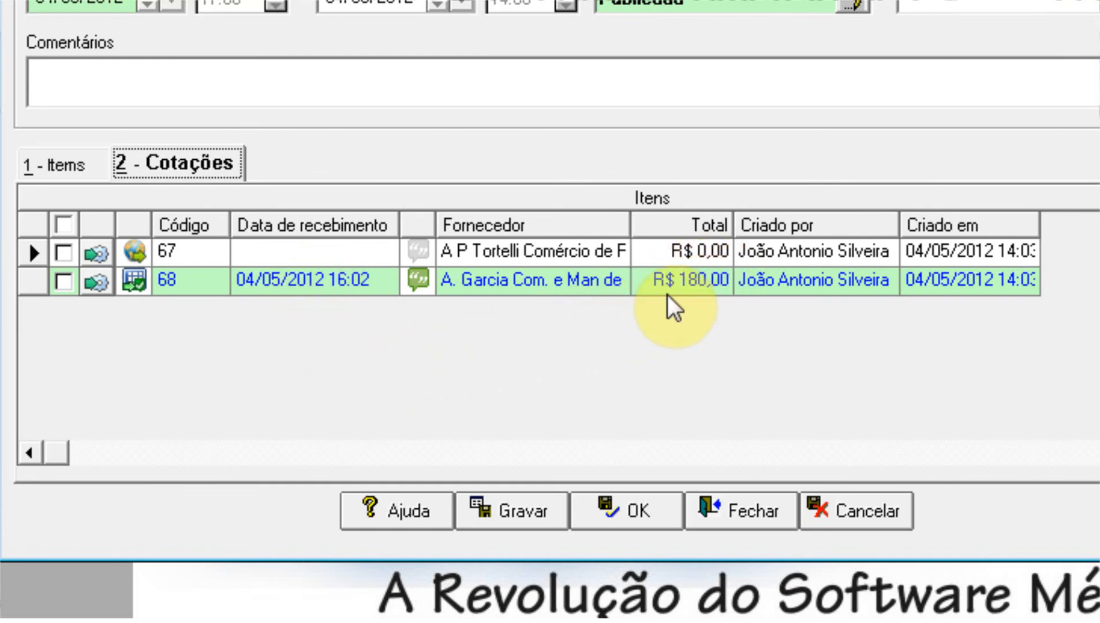
{"action": "left_click", "coordinate": [711, 293]}
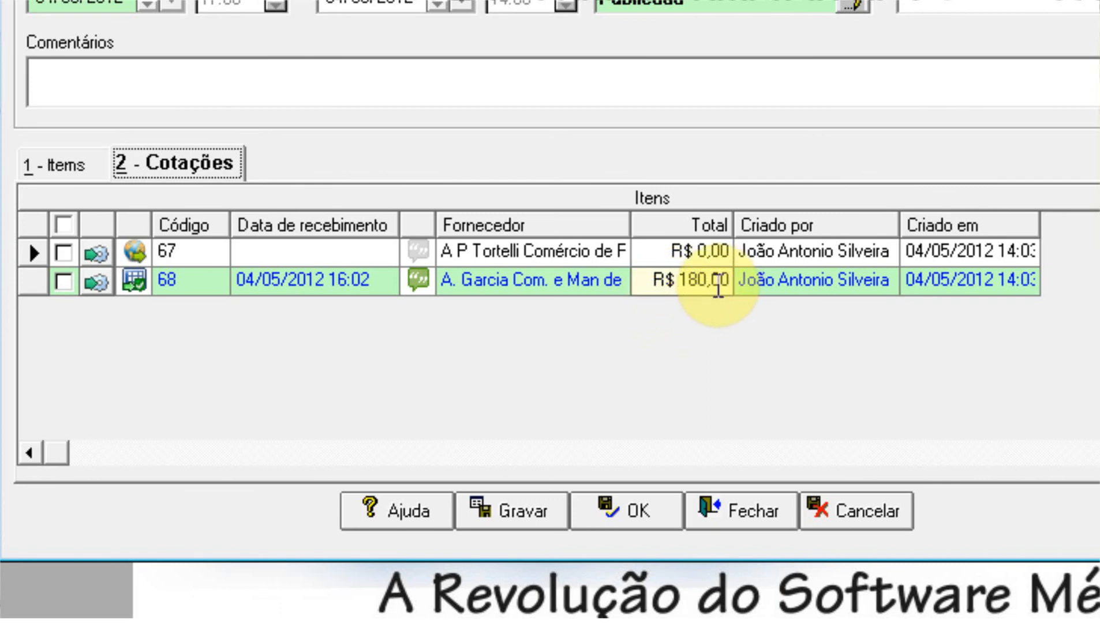
{"action": "double_click", "coordinate": [618, 283]}
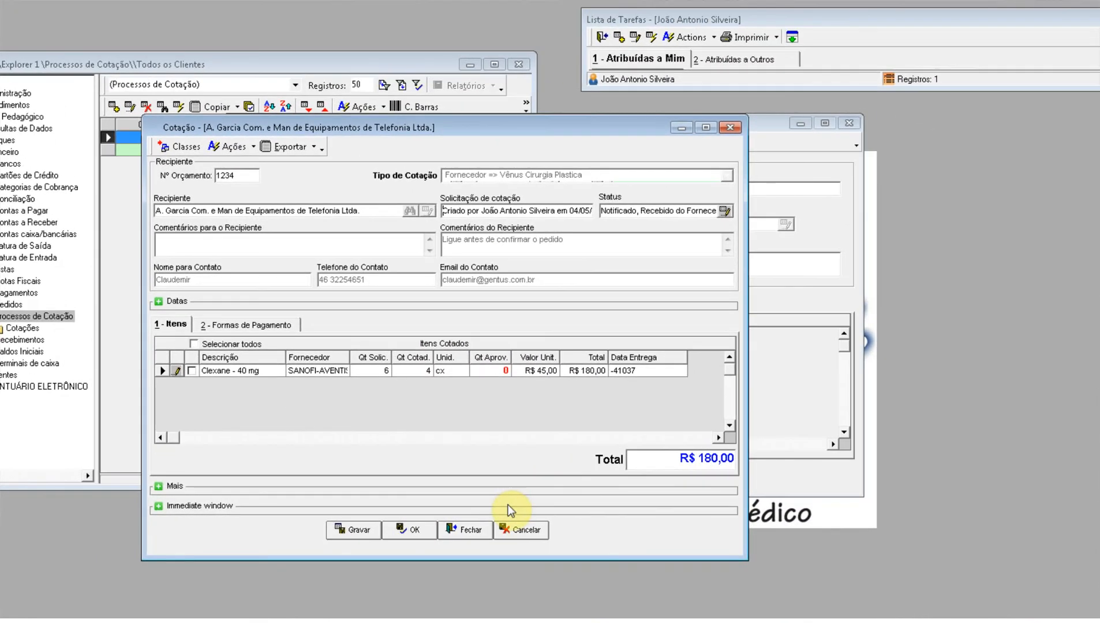
{"action": "left_click", "coordinate": [521, 537]}
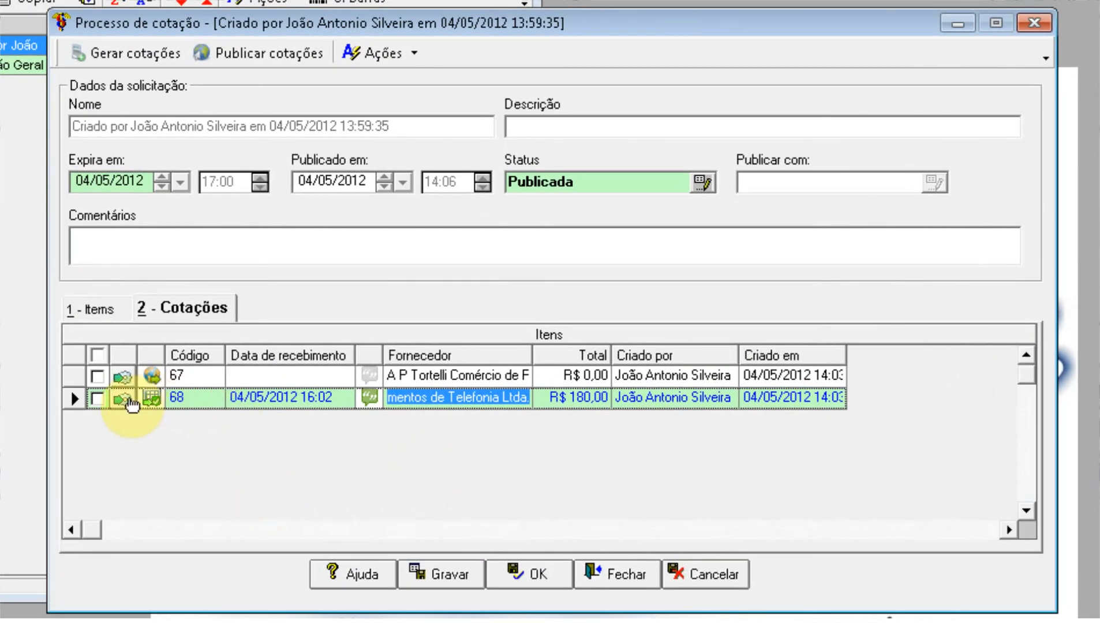
Step: Mark quotation 68 and run Gerar Análise para Pedido on it
{"action": "left_click", "coordinate": [97, 404]}
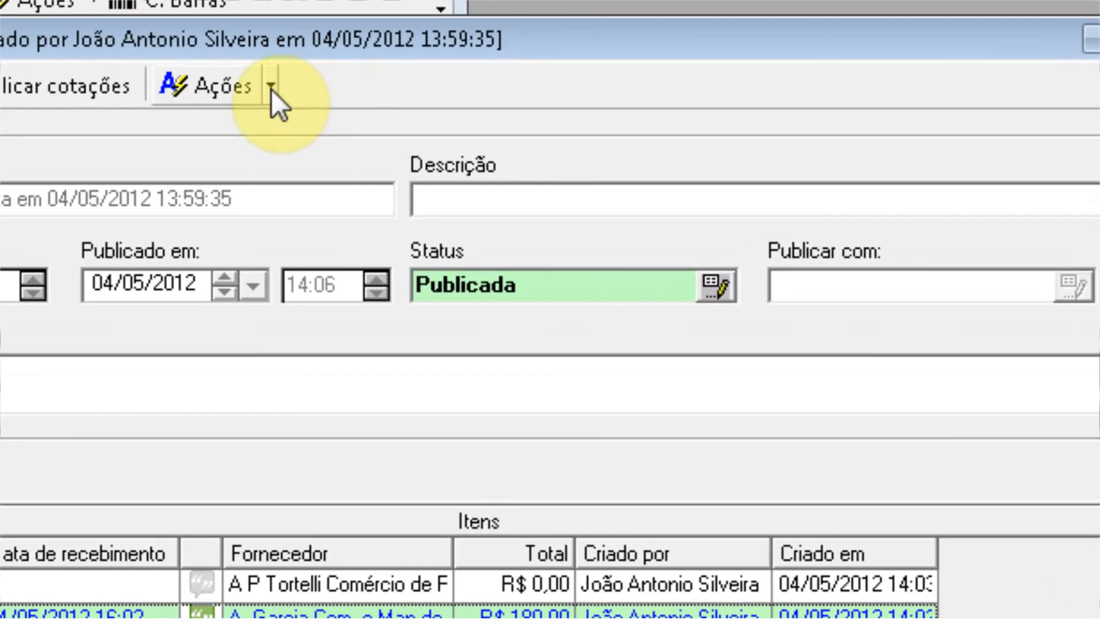
{"action": "left_click", "coordinate": [272, 90]}
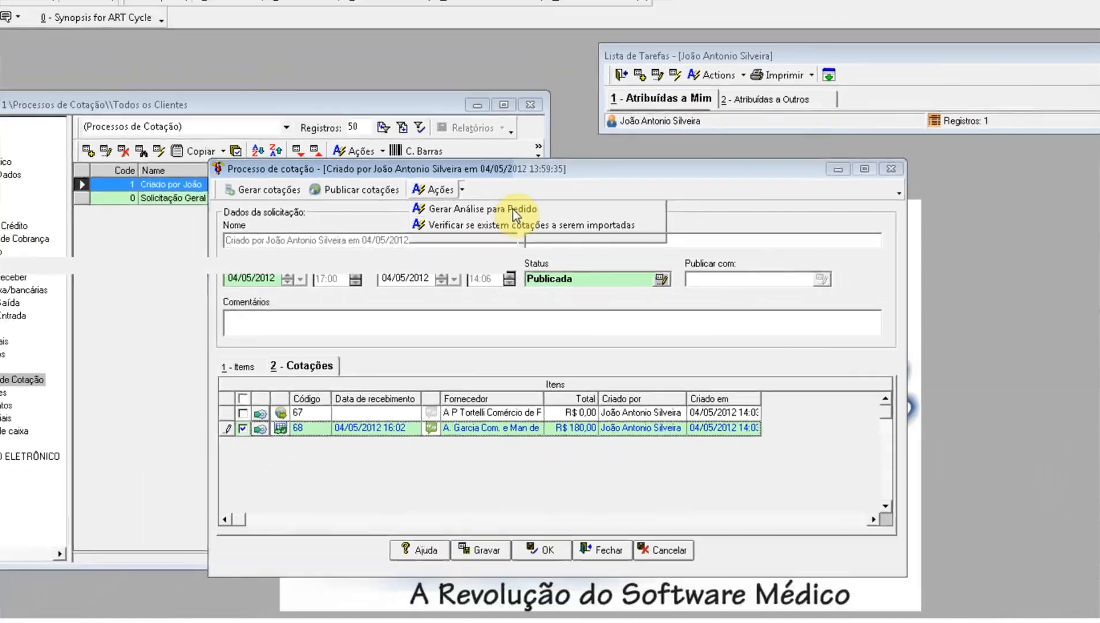
{"action": "left_click", "coordinate": [515, 214]}
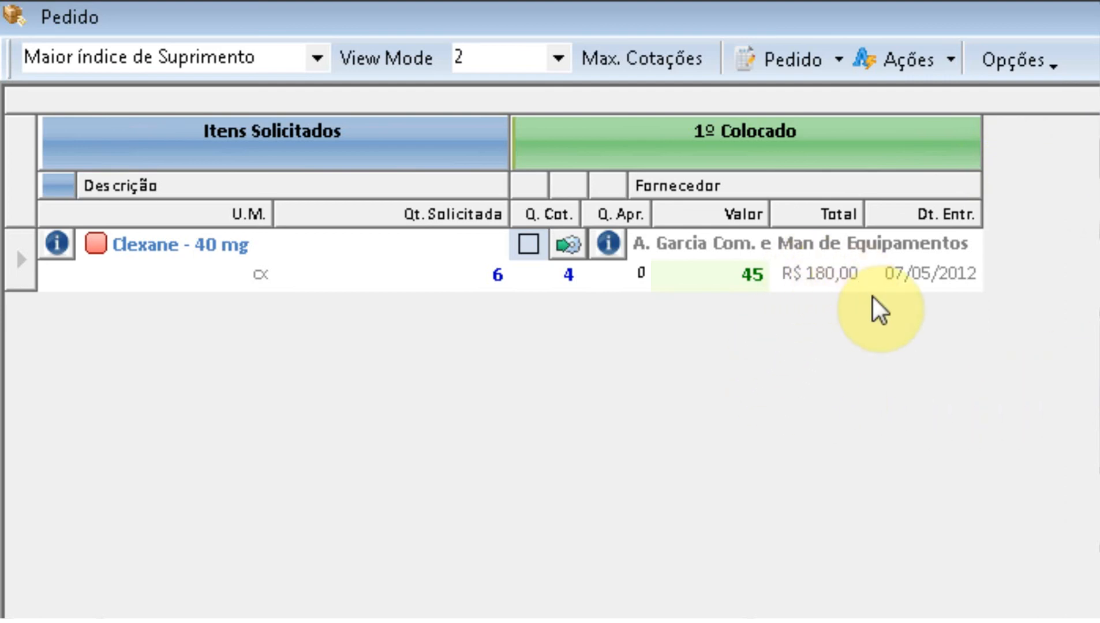
Step: Rank suppliers by Menor Preço and approve 4 boxes (6 requested, 4 quoted)
{"action": "left_click", "coordinate": [317, 58]}
{"action": "left_click", "coordinate": [242, 91]}
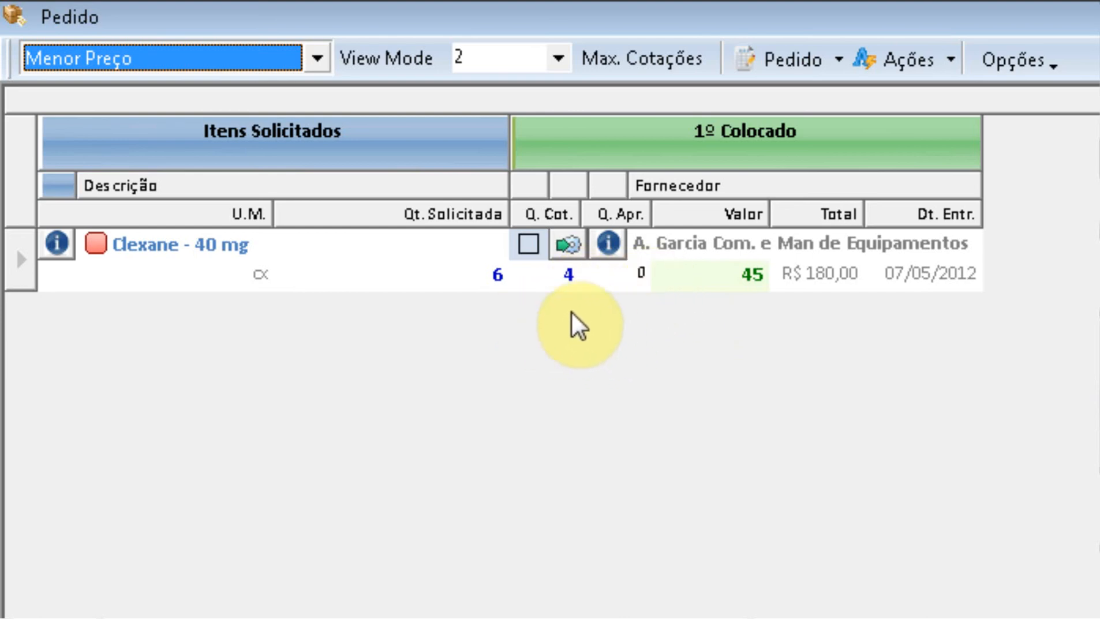
{"action": "left_click", "coordinate": [530, 245]}
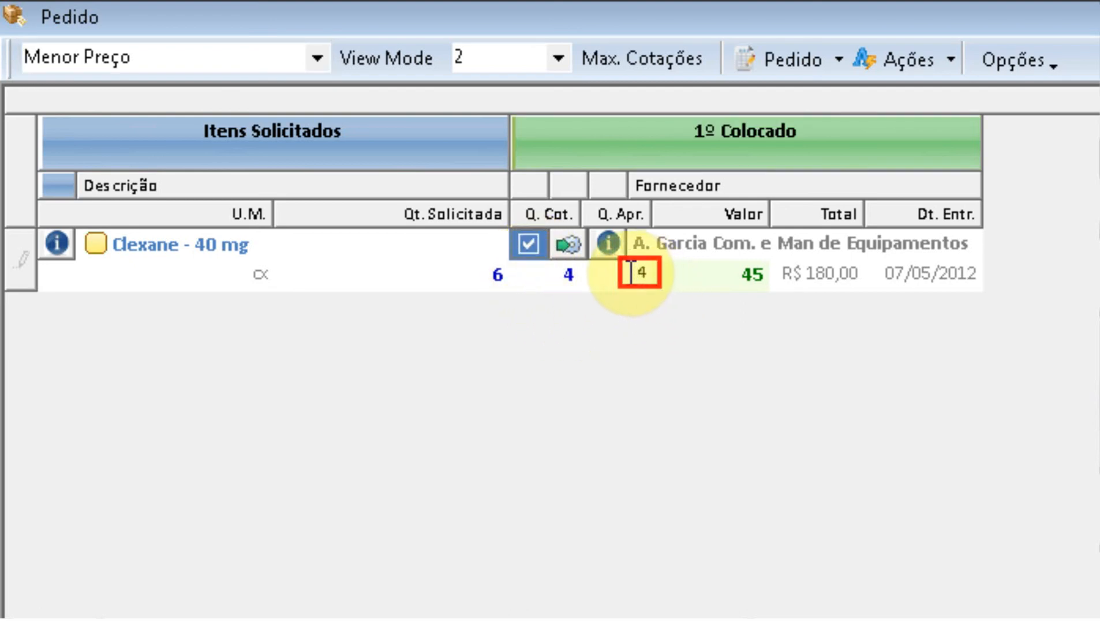
{"action": "left_click", "coordinate": [606, 214]}
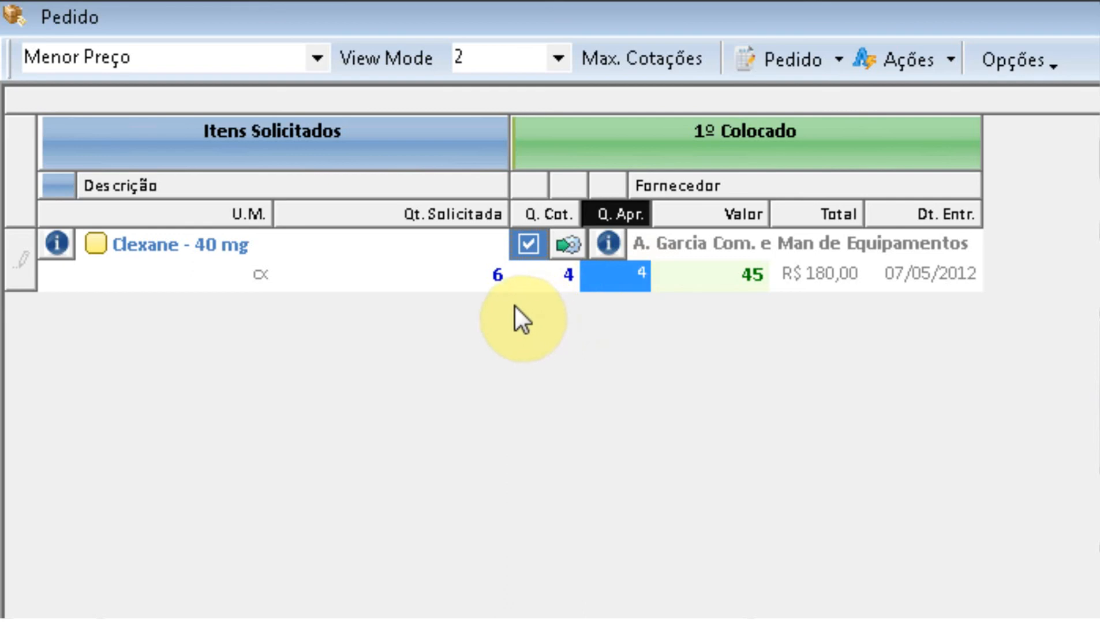
{"action": "left_click", "coordinate": [498, 282]}
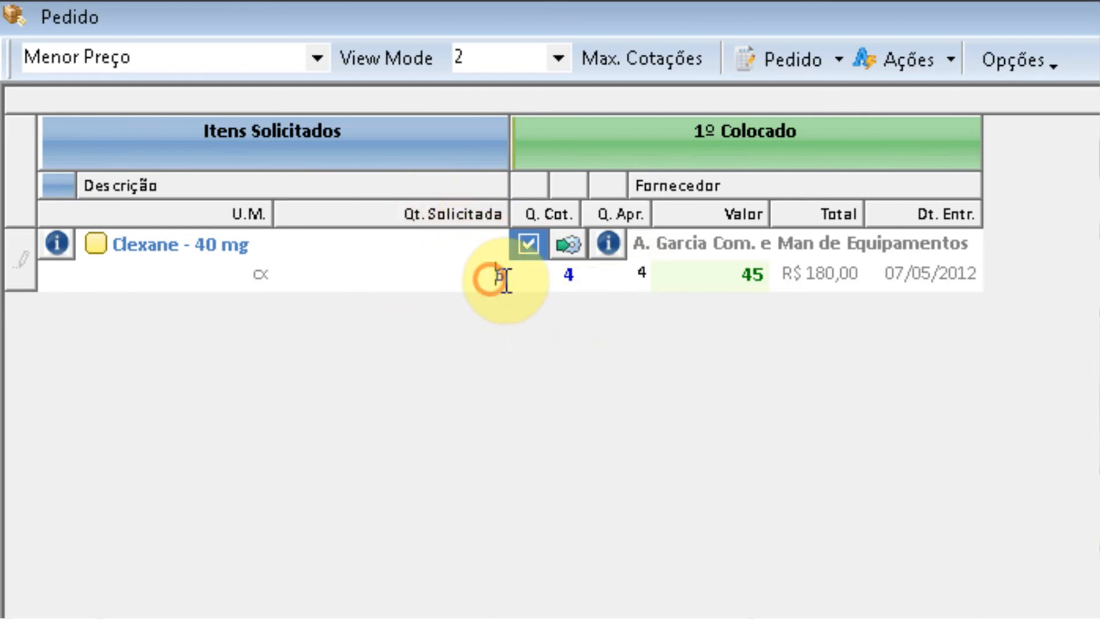
{"action": "left_click", "coordinate": [563, 276]}
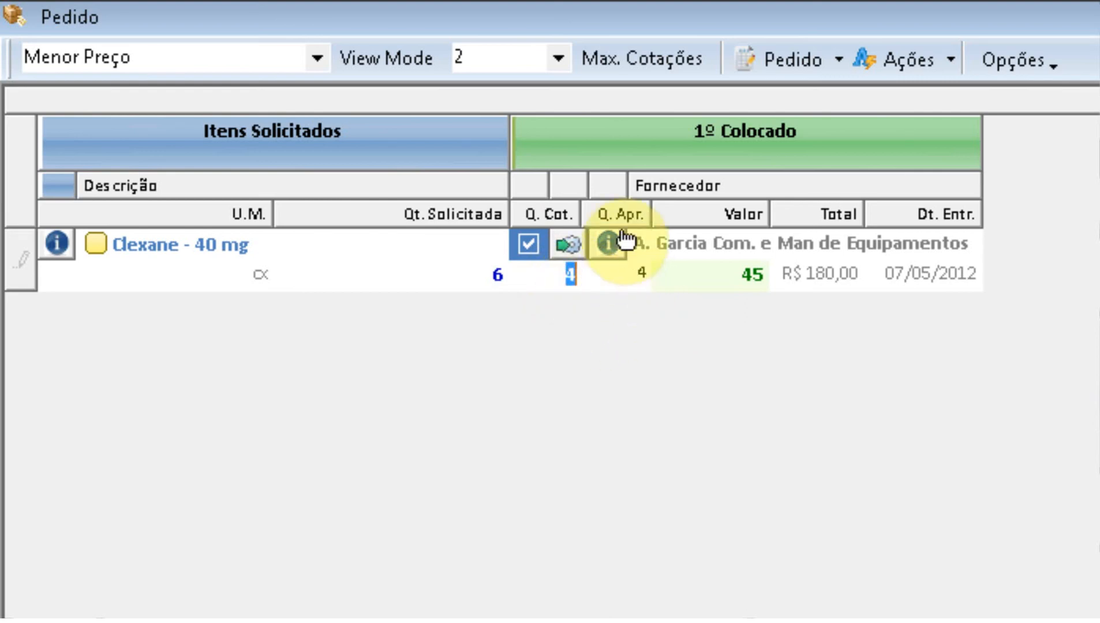
{"action": "left_click", "coordinate": [641, 275]}
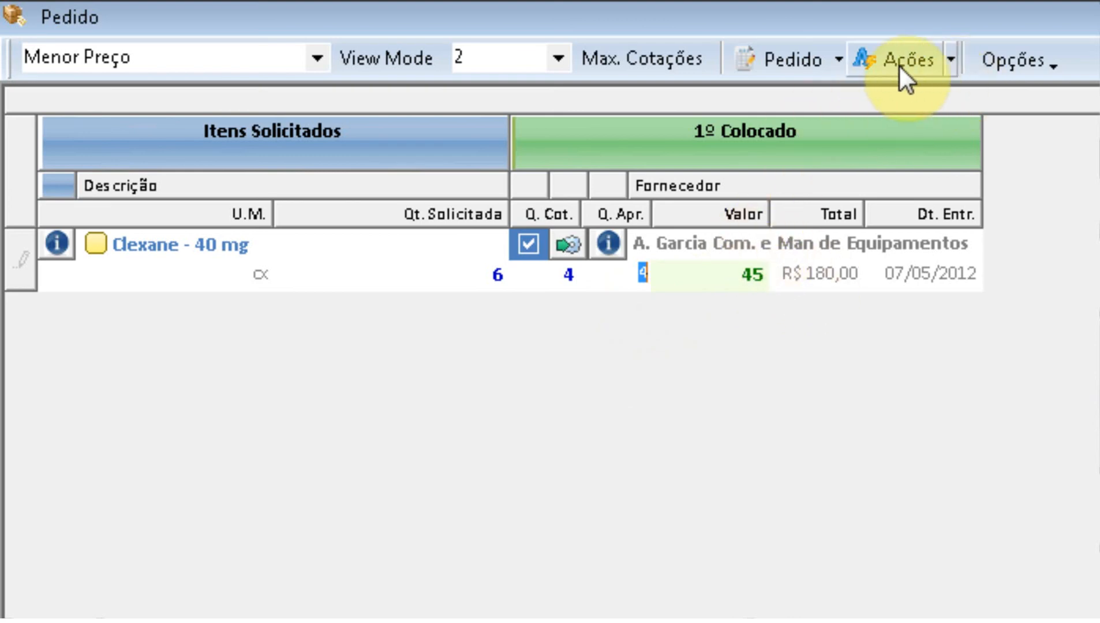
Step: Generate the purchase orders from the approved analysis
{"action": "left_click", "coordinate": [840, 61]}
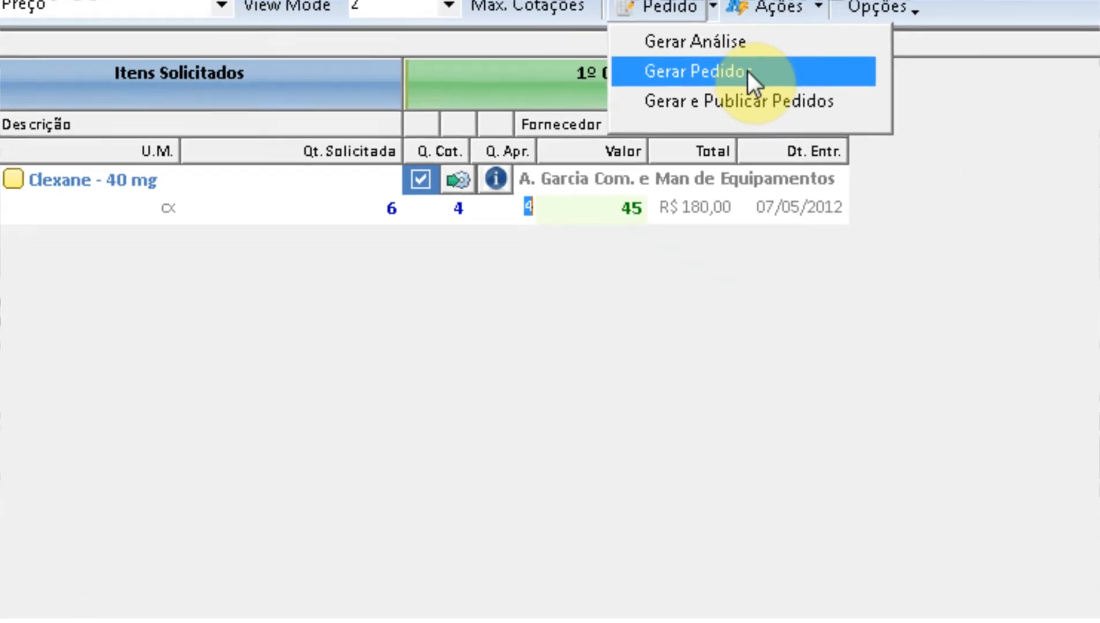
{"action": "left_click", "coordinate": [875, 128]}
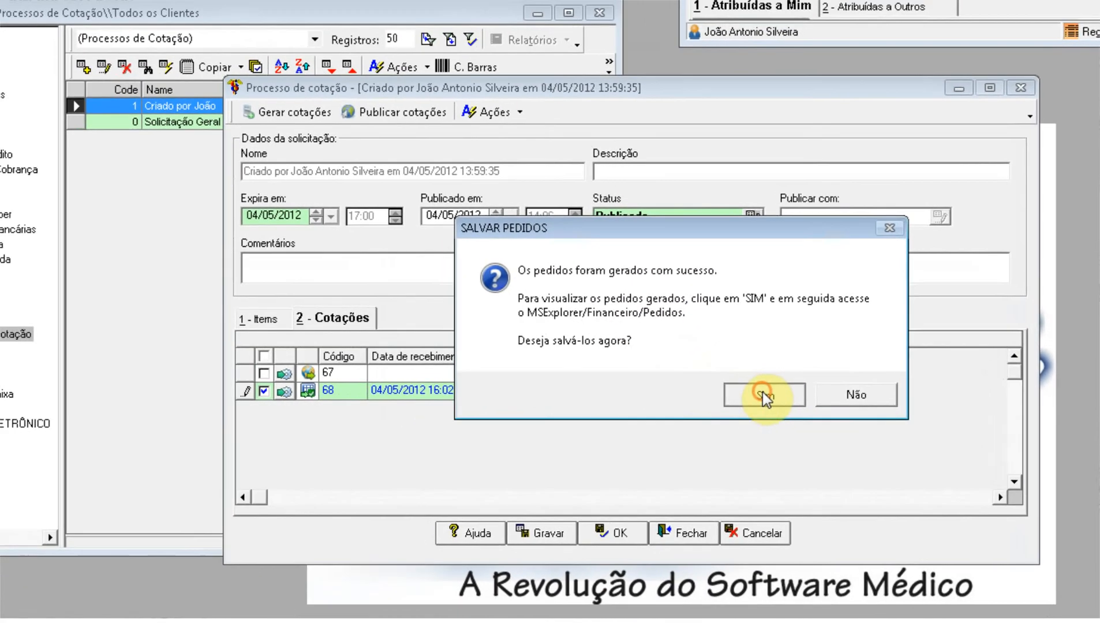
{"action": "left_click", "coordinate": [696, 390]}
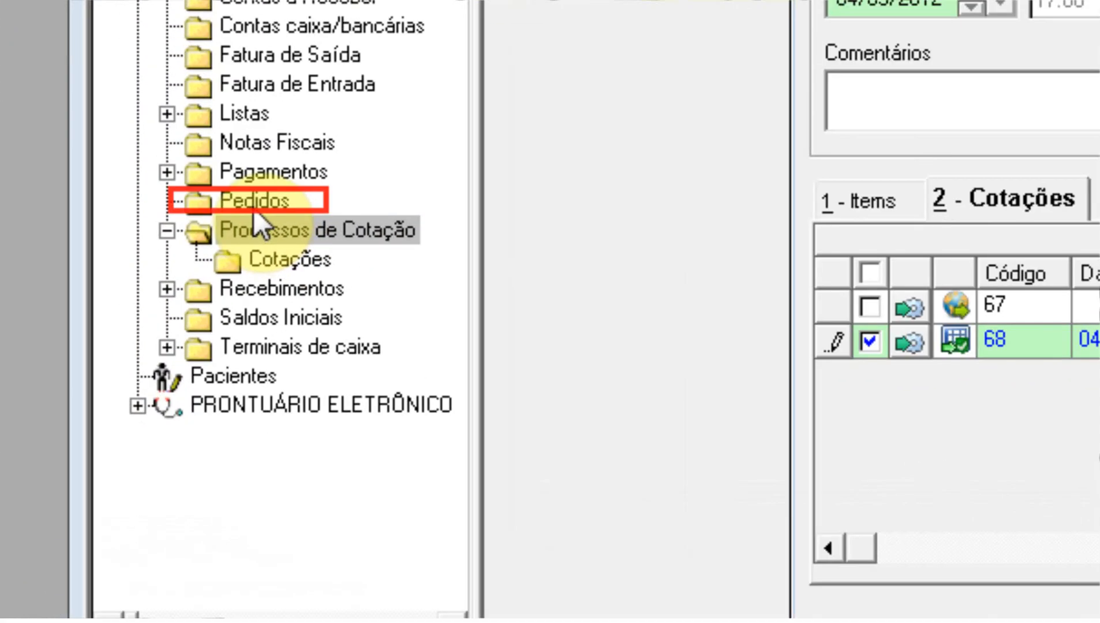
Step: Open order 286 from Financeiro > Pedidos: 4 cx Clexane - 40 mg at 45
{"action": "left_click", "coordinate": [166, 297]}
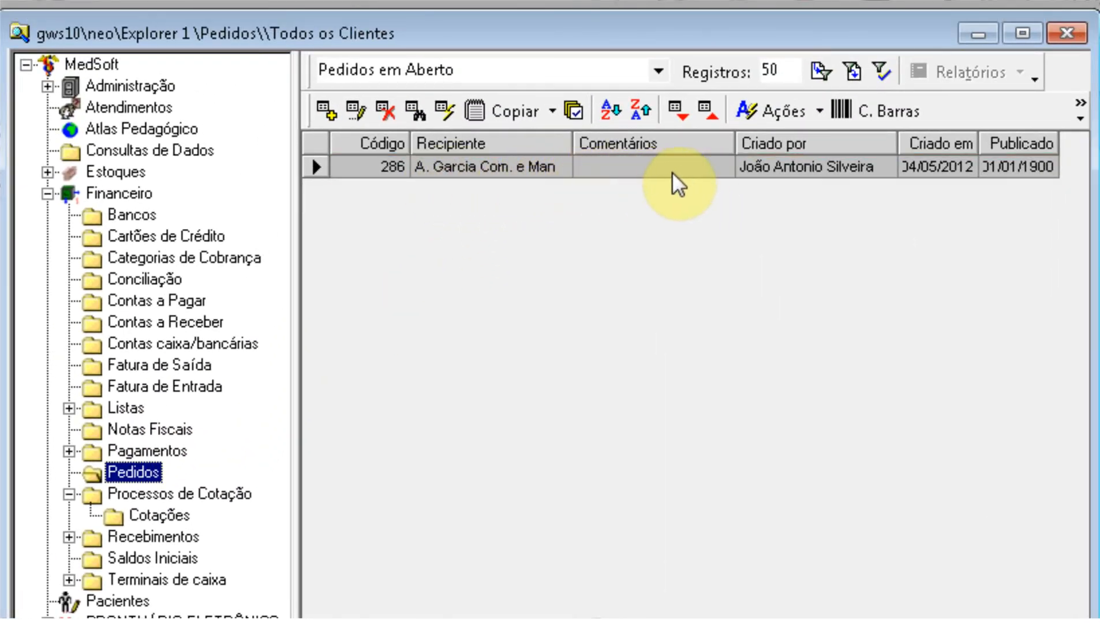
{"action": "double_click", "coordinate": [556, 168]}
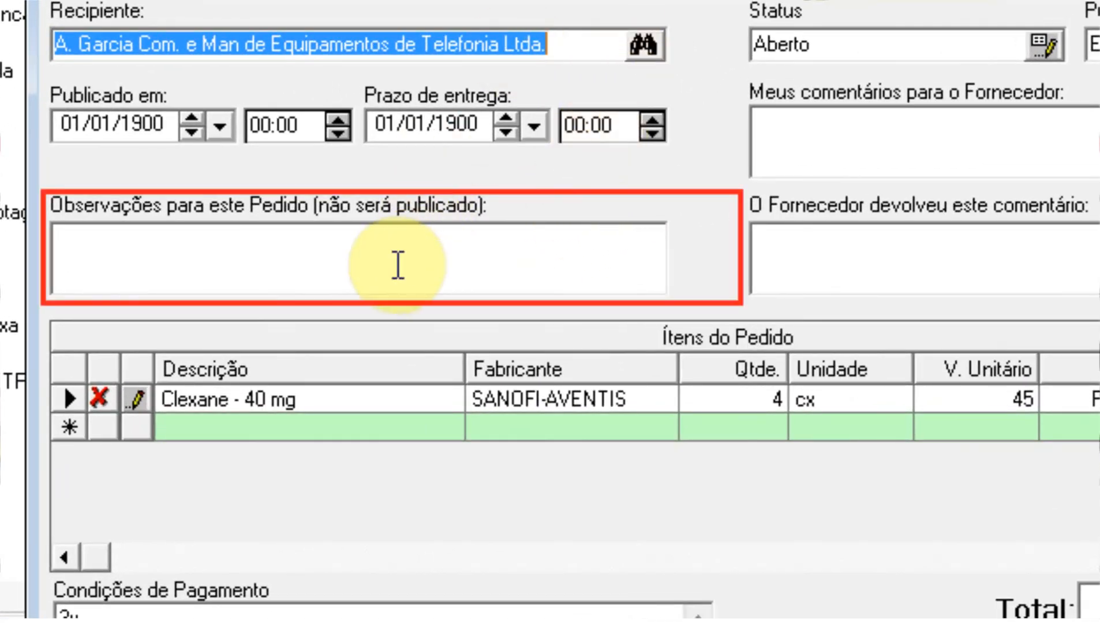
{"action": "left_click", "coordinate": [398, 265]}
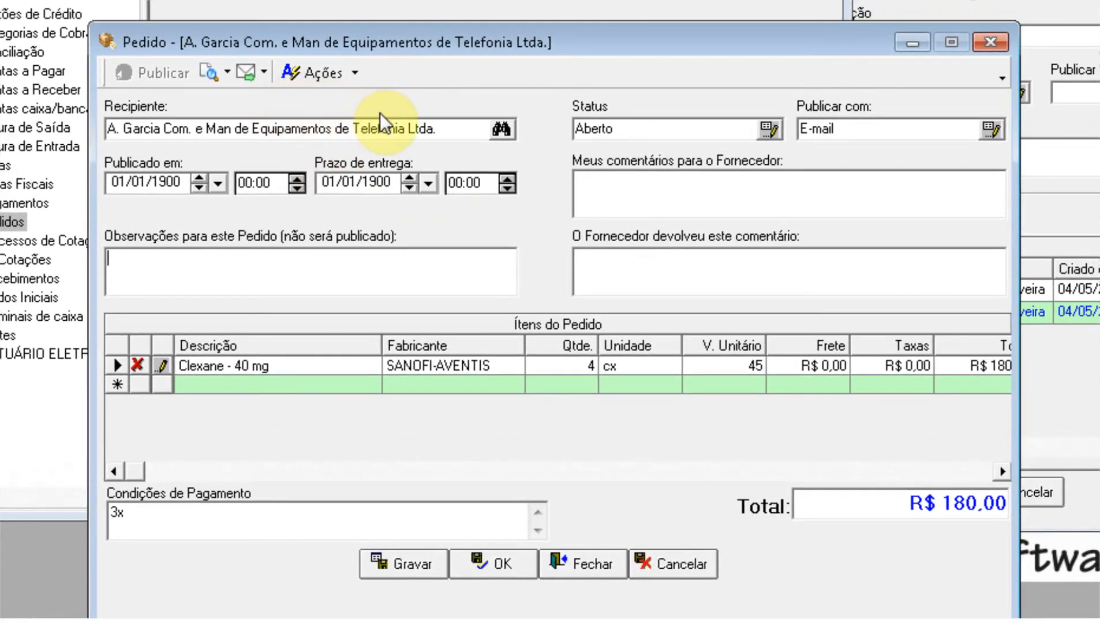
{"action": "left_click", "coordinate": [770, 129]}
Step: Pick Autorizado from the Pedido status list as order 286's status
{"action": "left_click", "coordinate": [670, 275]}
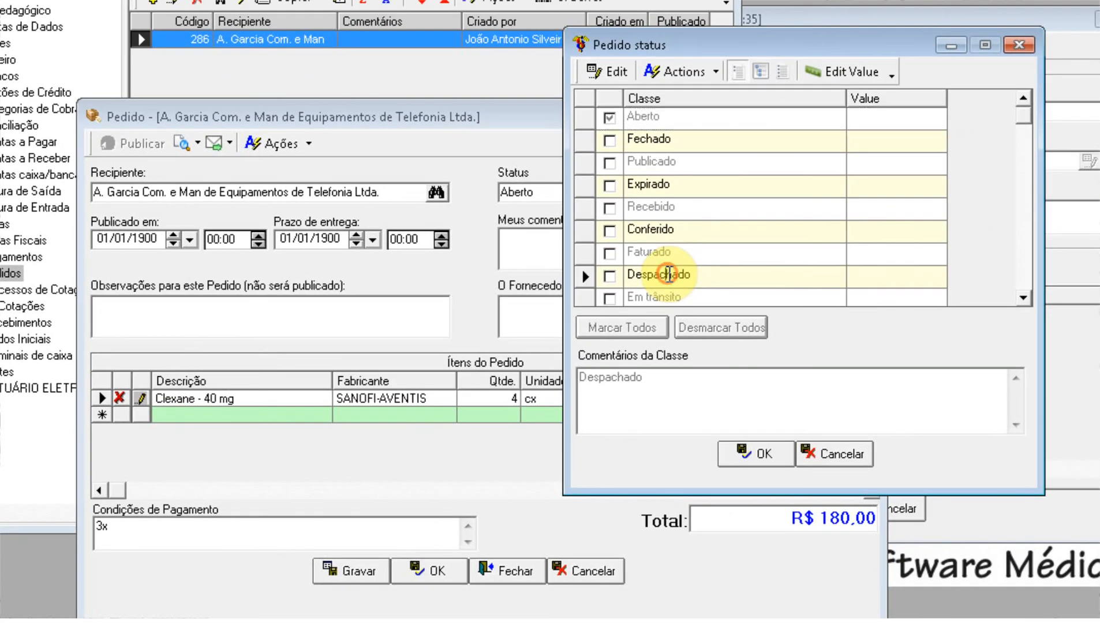
{"action": "scroll", "coordinate": [672, 275], "scroll_direction": "down", "scroll_amount": 2}
{"action": "left_click", "coordinate": [610, 281]}
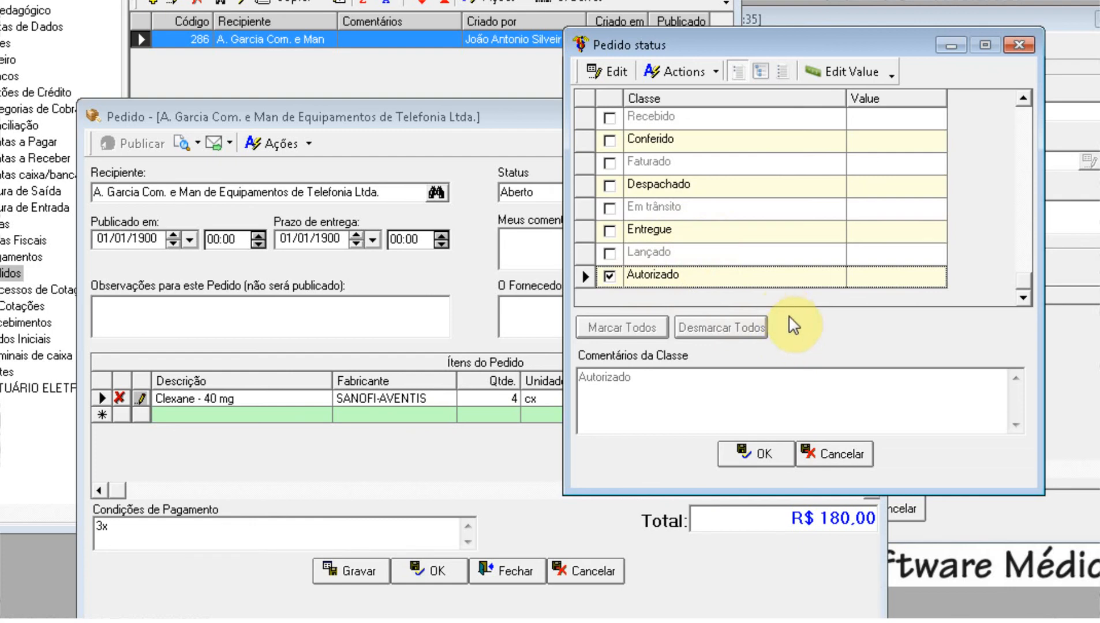
{"action": "left_click", "coordinate": [761, 455]}
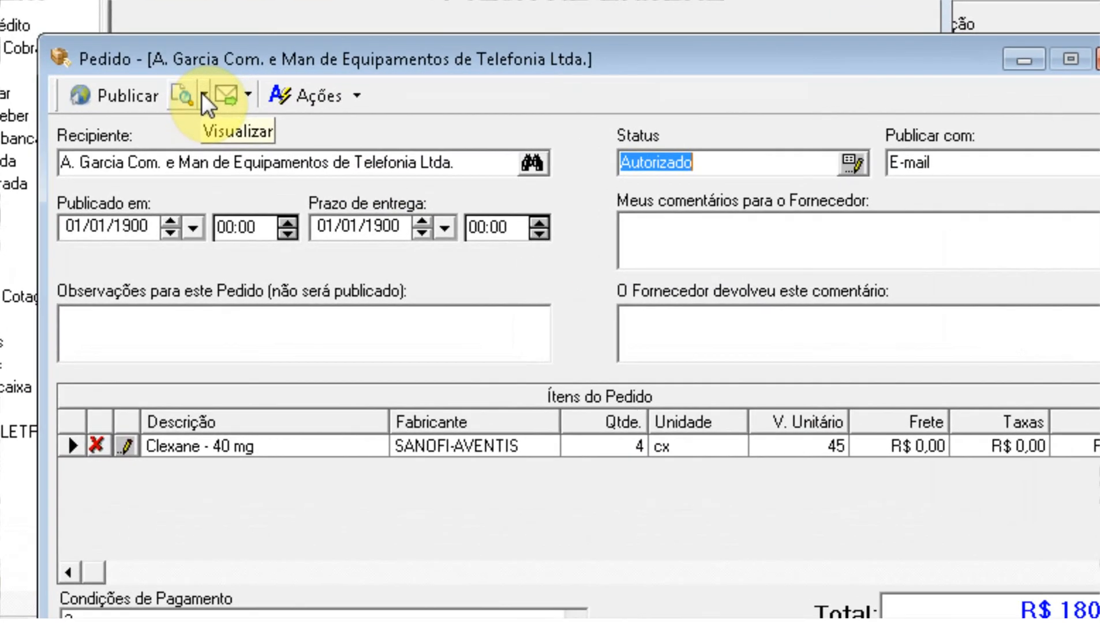
Step: Set PDF display, save and publish order 286 by e-mail, then view the Pedido Nº 286 PDF
{"action": "left_click", "coordinate": [202, 115]}
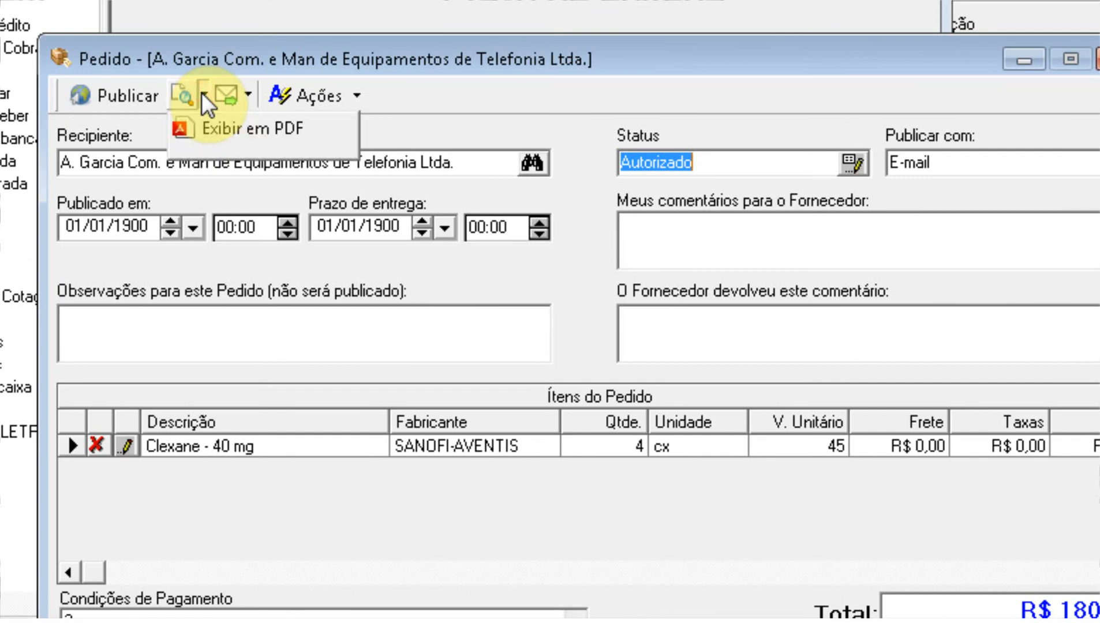
{"action": "left_click", "coordinate": [233, 134]}
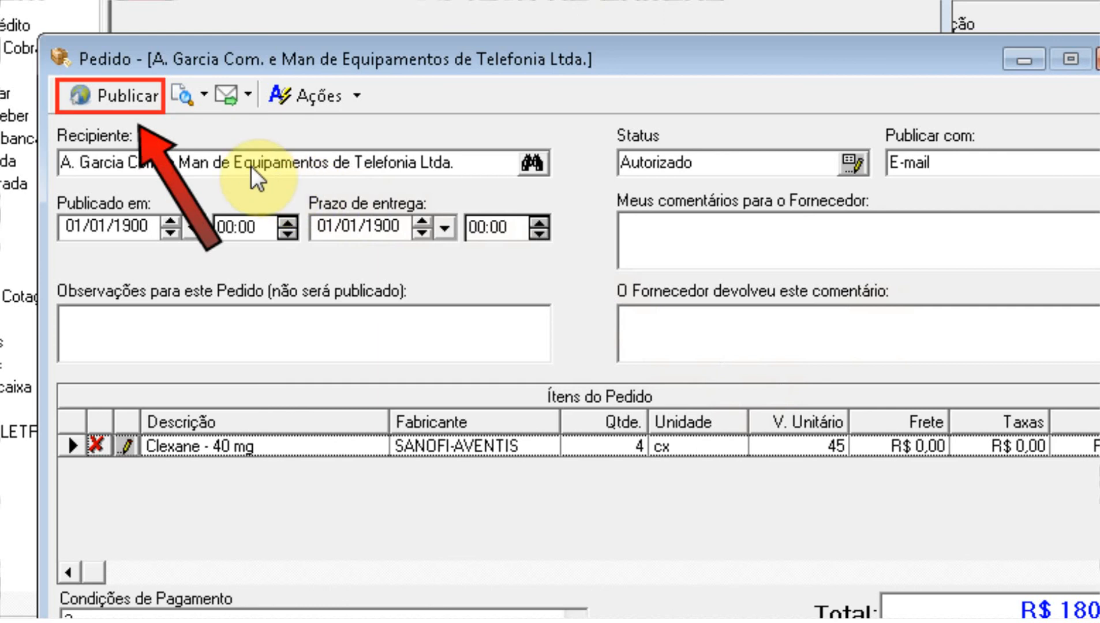
{"action": "left_click", "coordinate": [128, 98]}
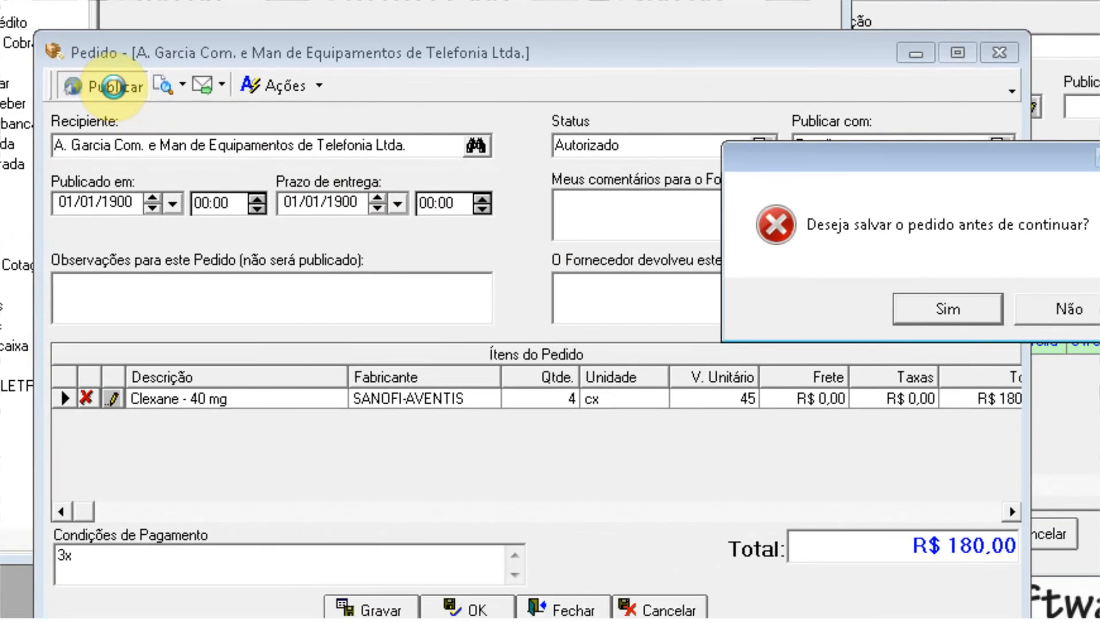
{"action": "left_click", "coordinate": [1042, 345]}
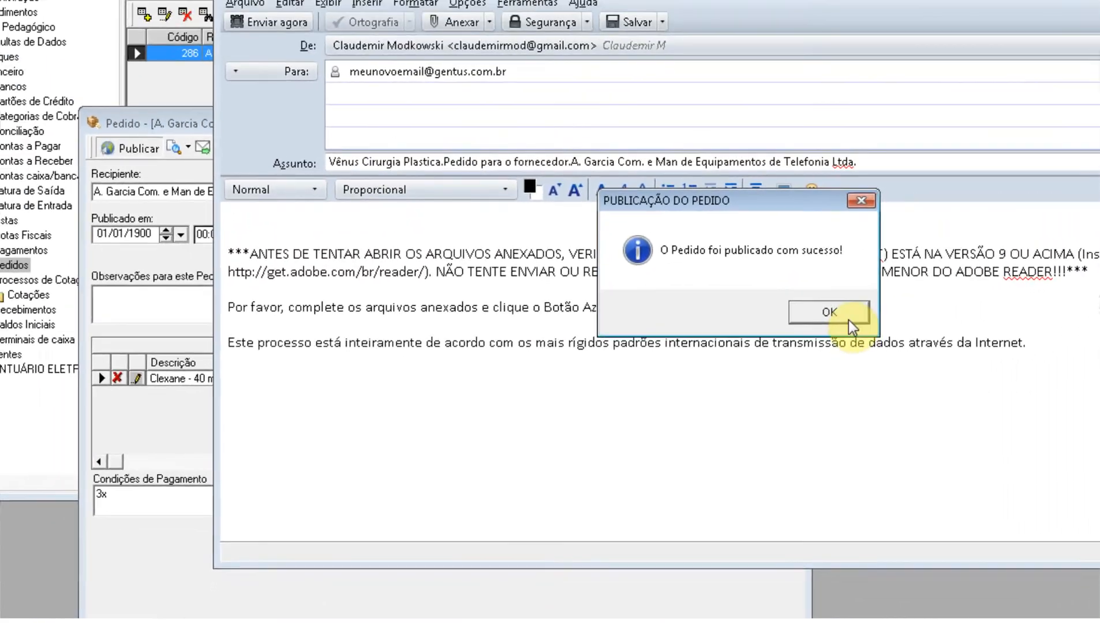
{"action": "left_click", "coordinate": [847, 318]}
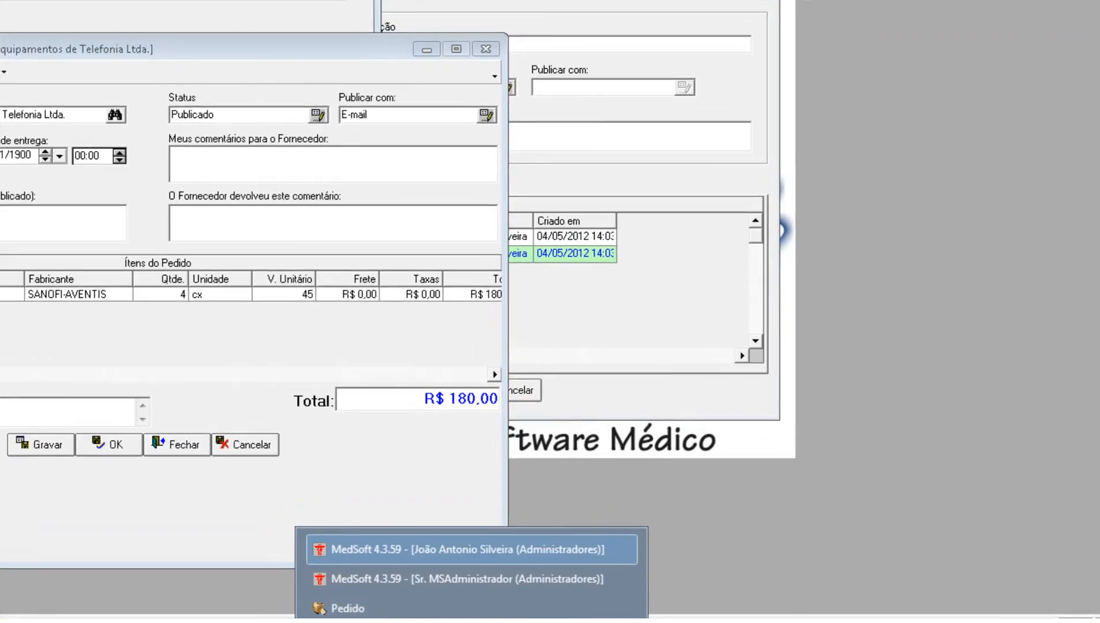
{"action": "left_click", "coordinate": [493, 609]}
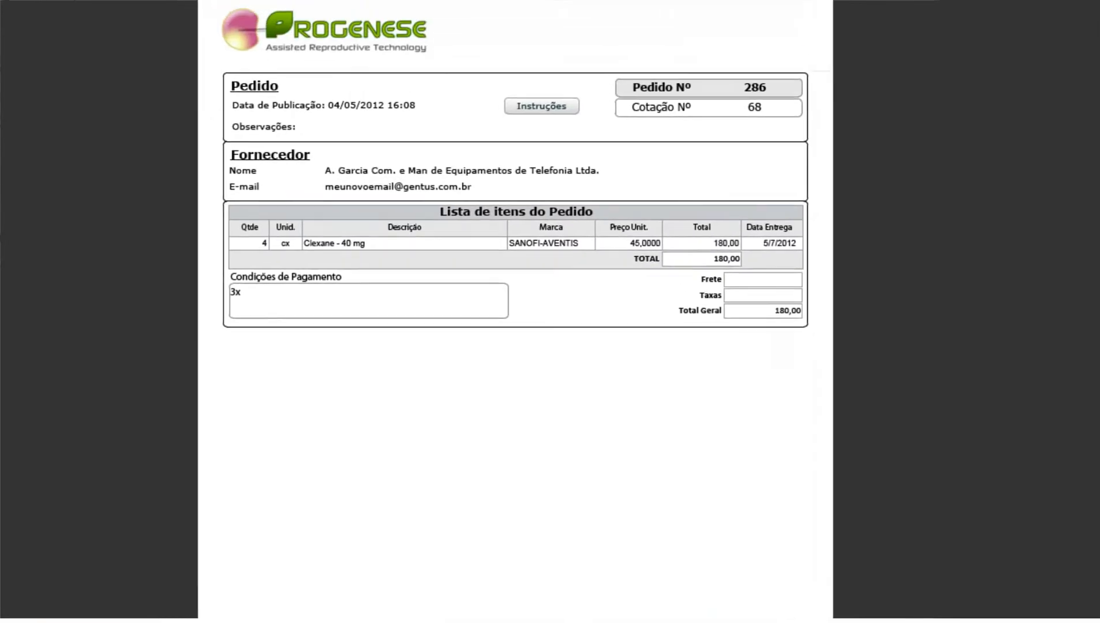